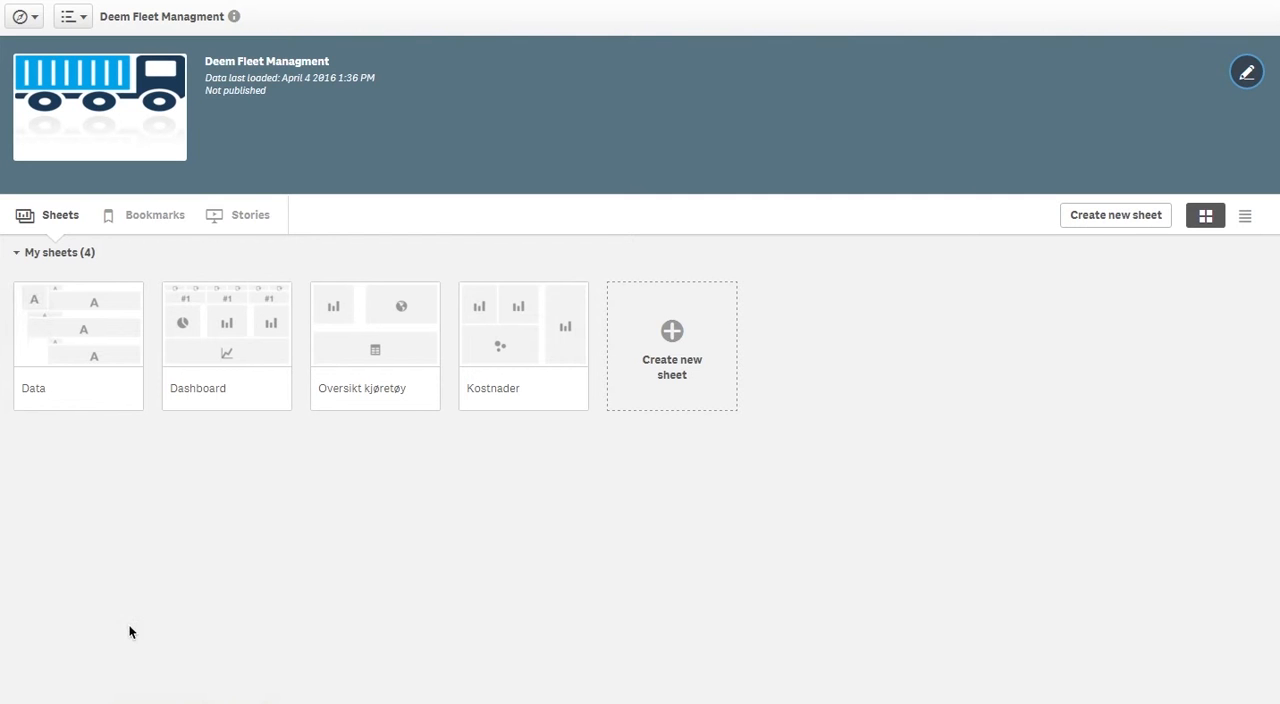
# Open the Data sheet to view the underlying tables, and continue to the Dashboard sheet
pyautogui.click(86, 360)
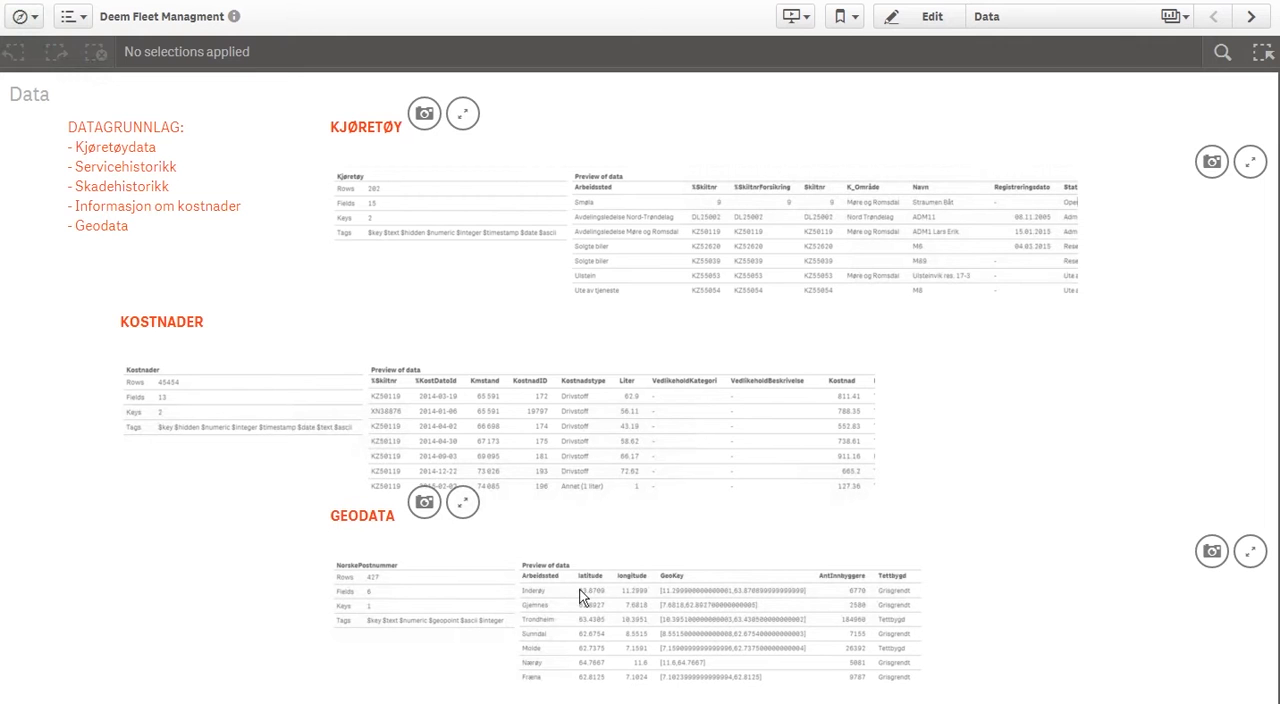
pyautogui.click(1251, 17)
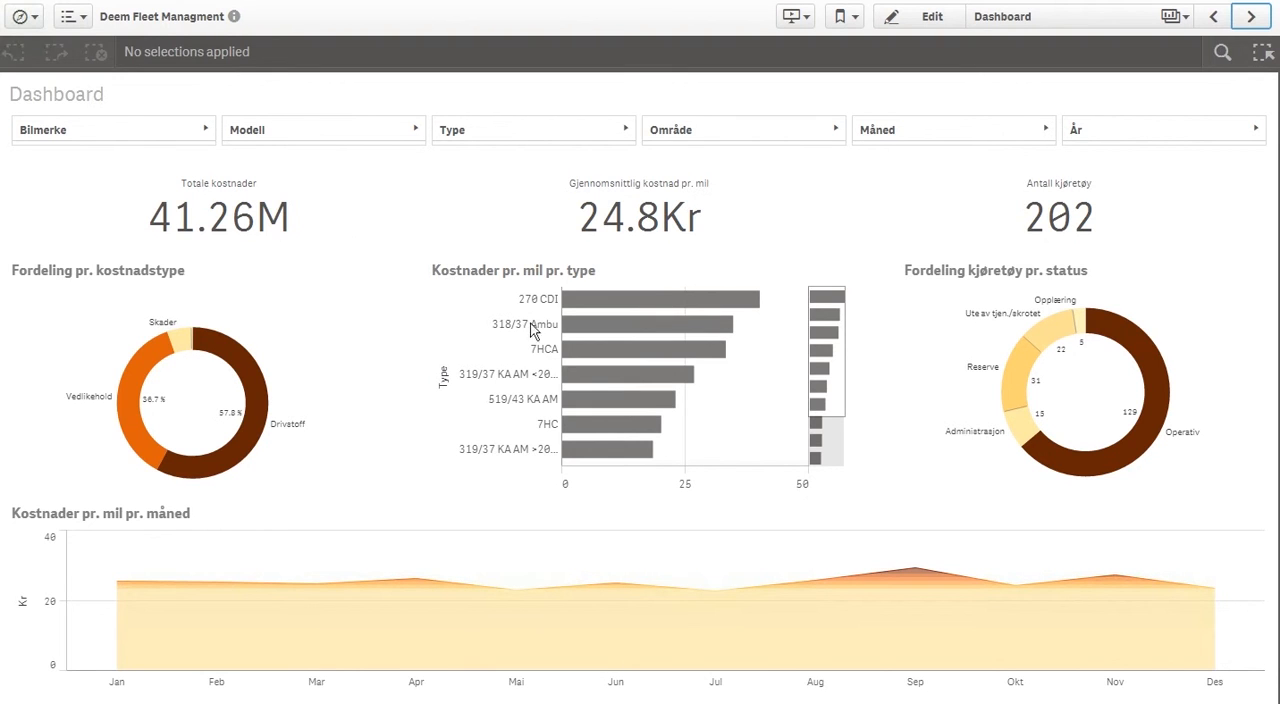
pyautogui.moveTo(558, 322)
# Look through the available values of the Bilmerke, Modell, Type, Område, Måned and År filters on the Dashboard
pyautogui.click(162, 131)
pyautogui.click(286, 133)
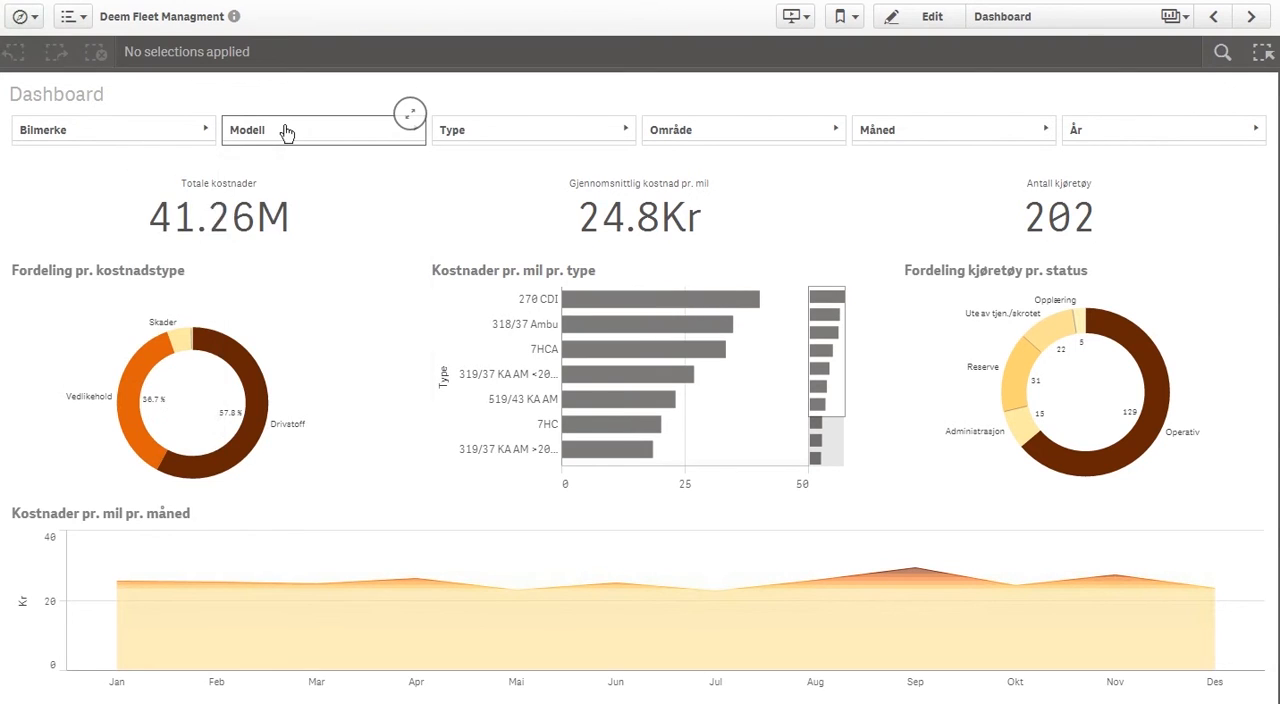
pyautogui.click(287, 133)
pyautogui.click(475, 135)
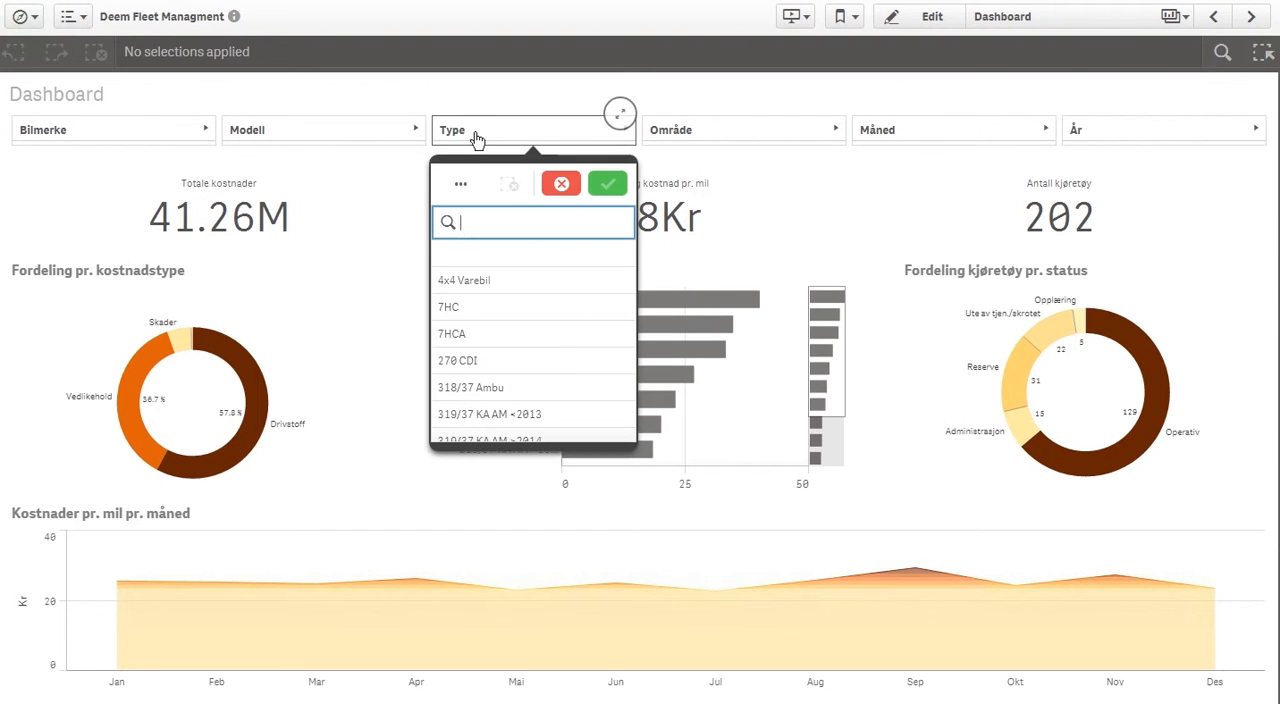
pyautogui.click(690, 135)
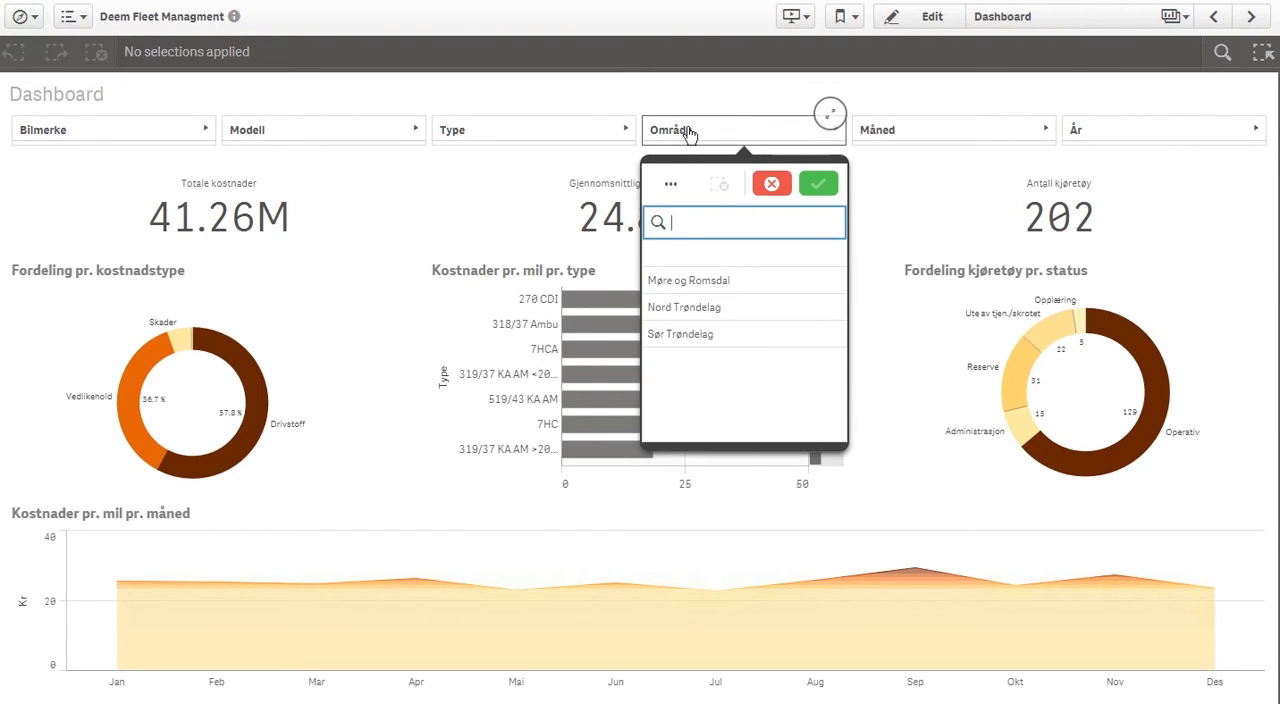
pyautogui.click(894, 134)
pyautogui.click(1100, 130)
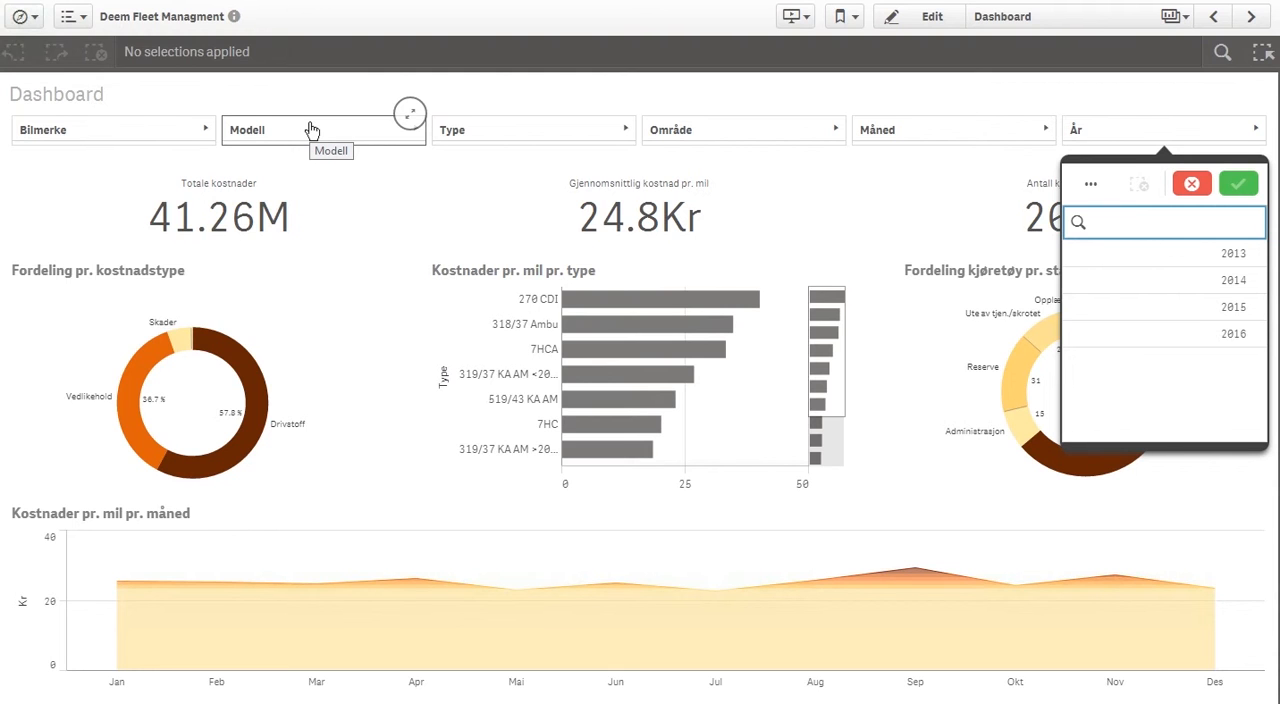
# Filter the Dashboard to the Område value Møre og Romsdal, and clear that selection again
pyautogui.click(706, 131)
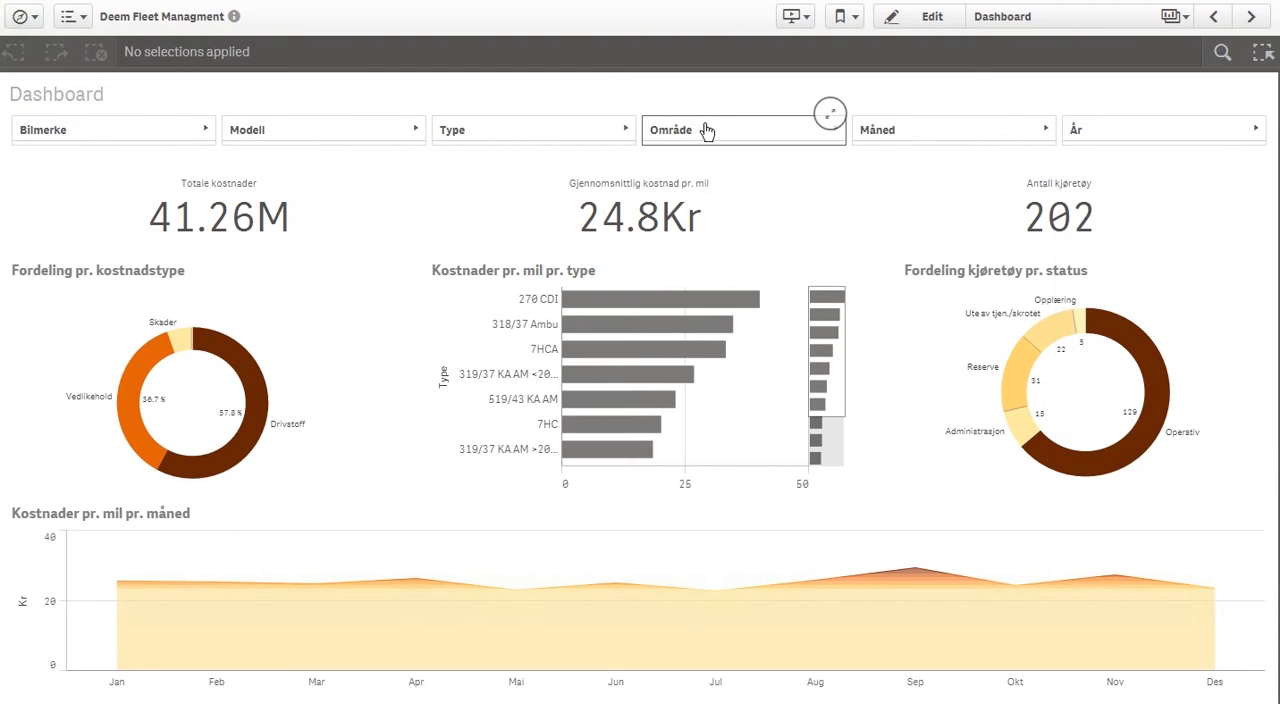
pyautogui.click(679, 282)
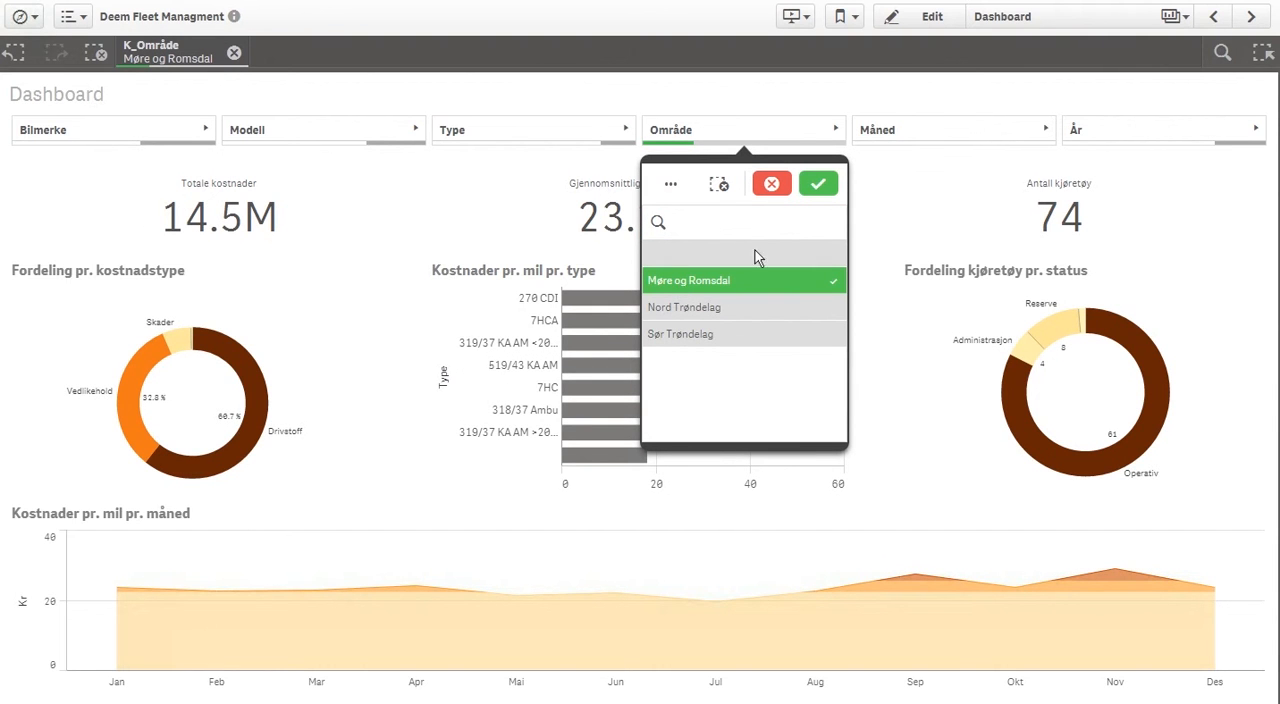
pyautogui.click(818, 182)
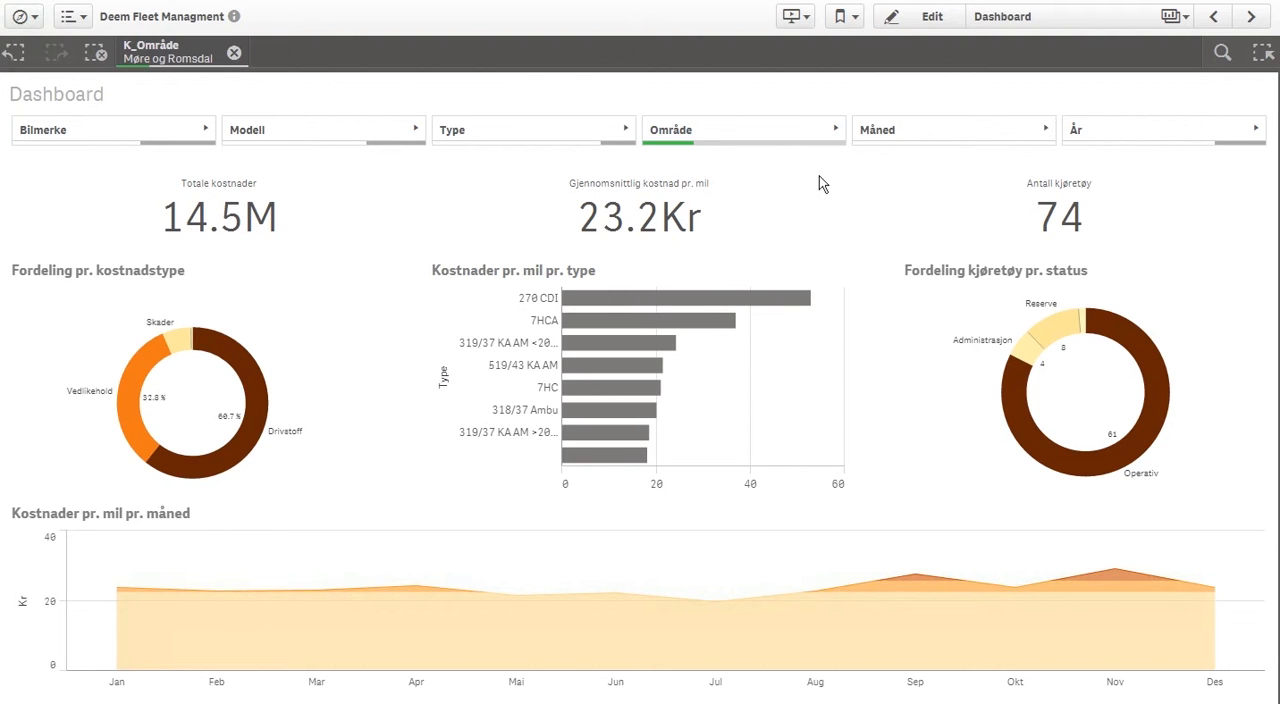
pyautogui.click(234, 52)
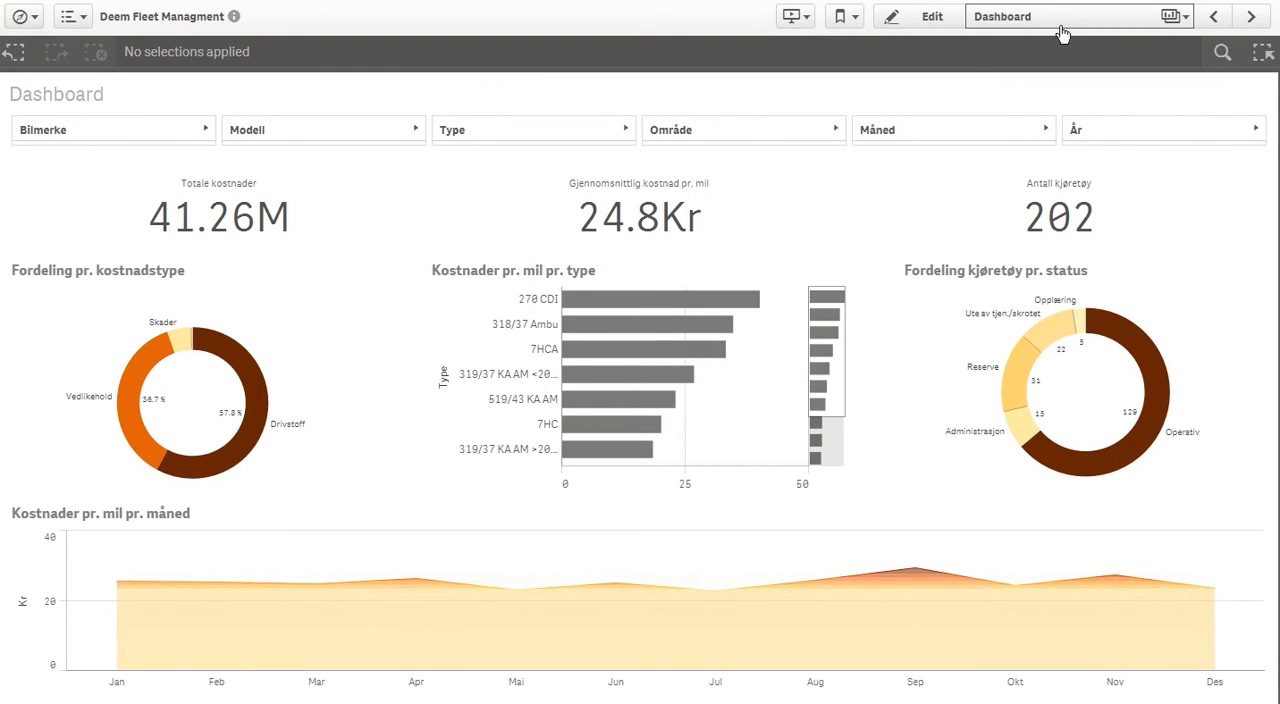
# Open the Oversikt kjøretøy sheet and inspect the bars of the vehicle distribution by type
pyautogui.click(1251, 17)
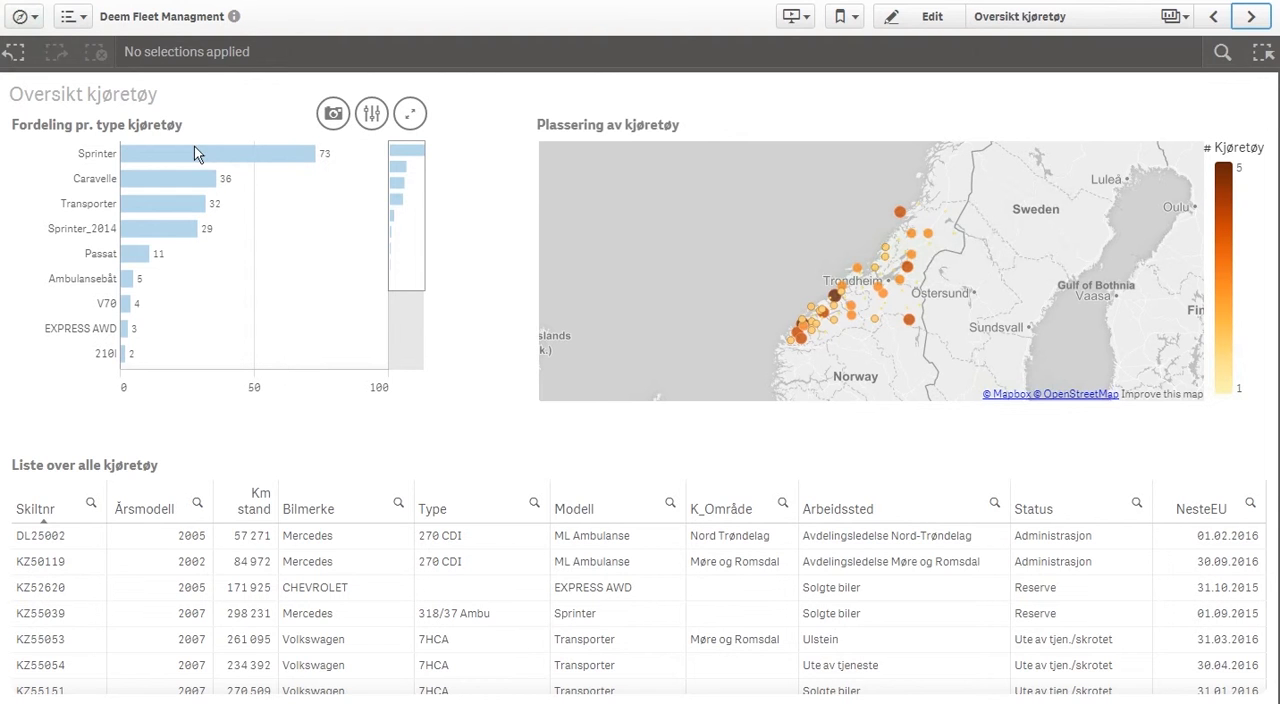
pyautogui.moveTo(194, 148)
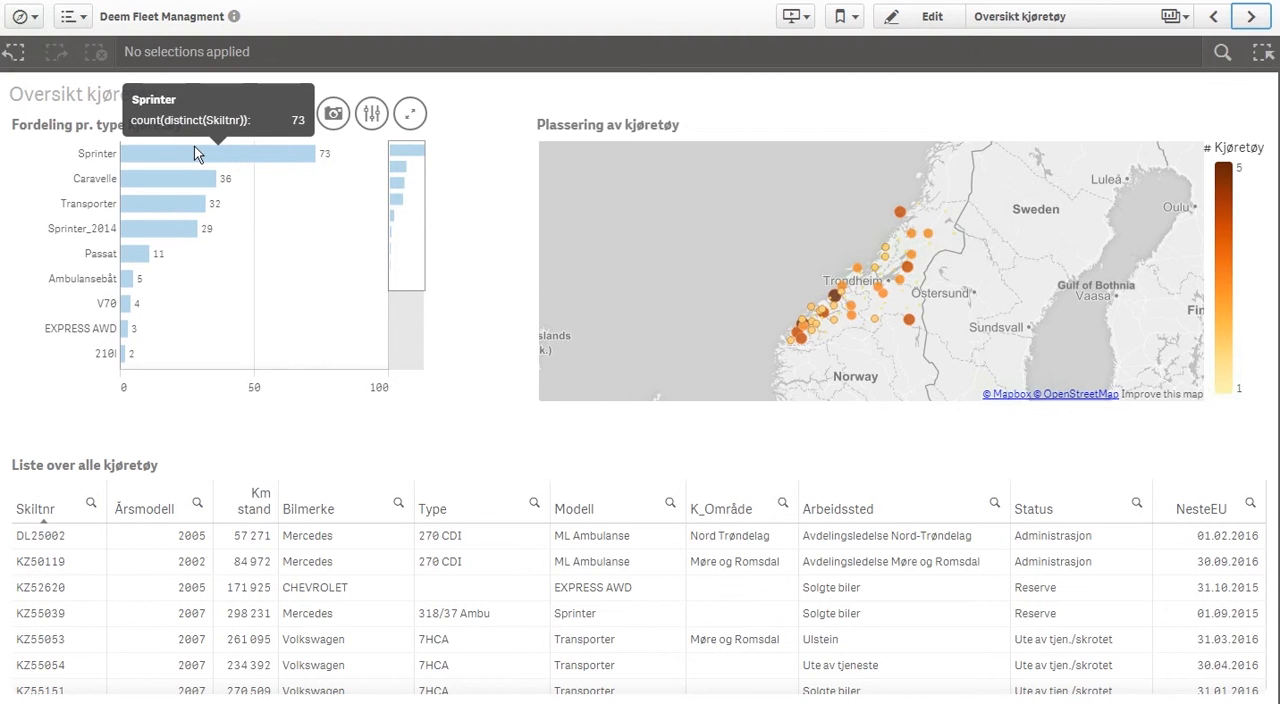
pyautogui.moveTo(169, 224)
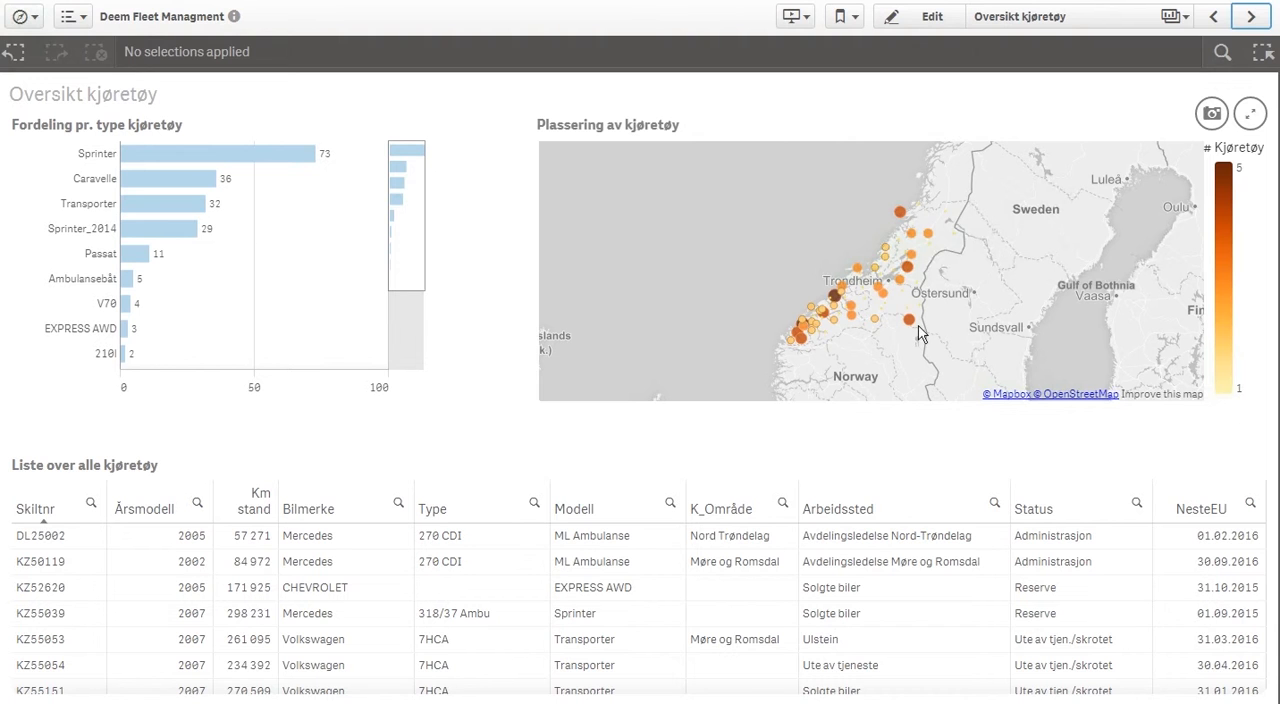
# Filter the vehicles to the Vikna workplace on the map and view the same selection on the Kostnader sheet
pyautogui.click(903, 220)
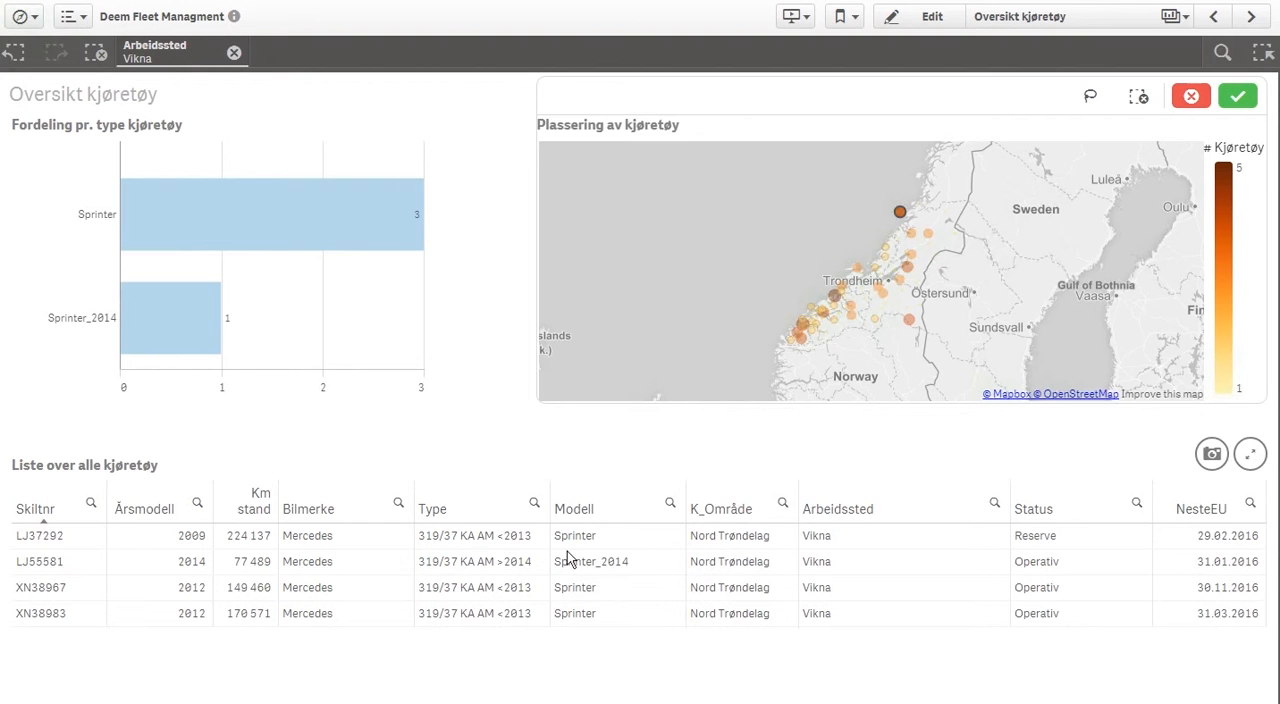
pyautogui.click(1237, 96)
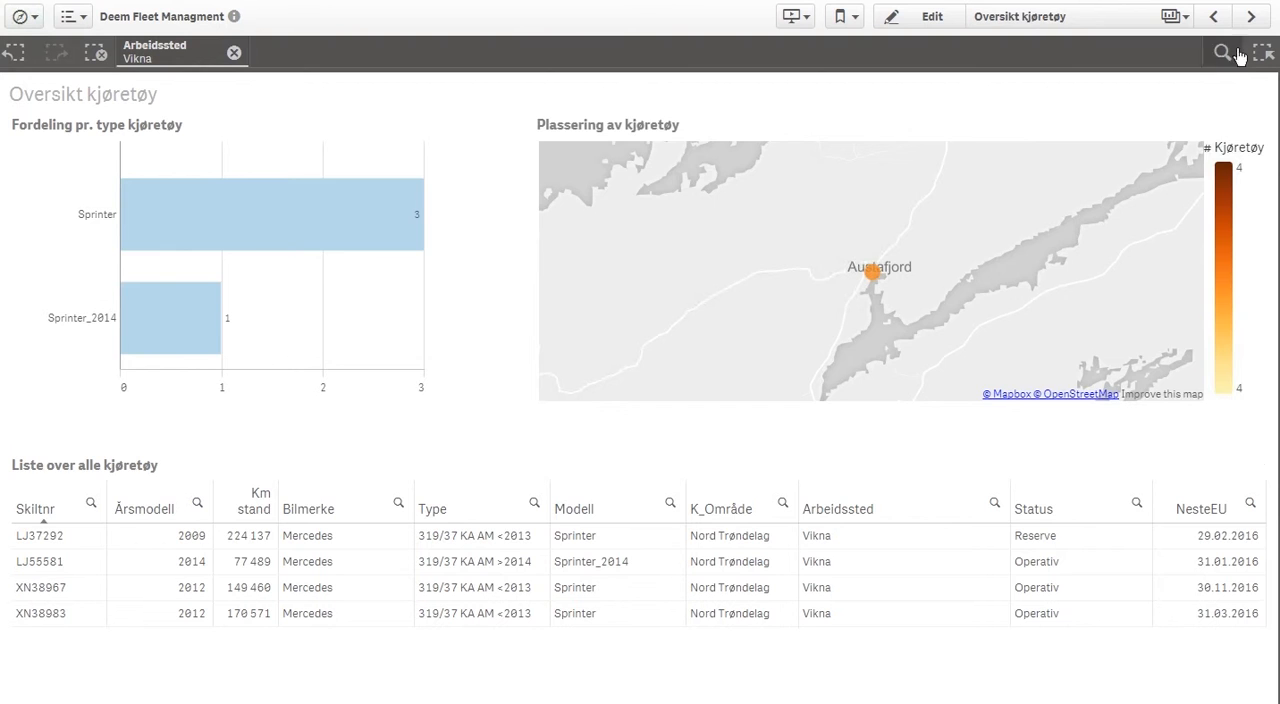
pyautogui.click(1250, 18)
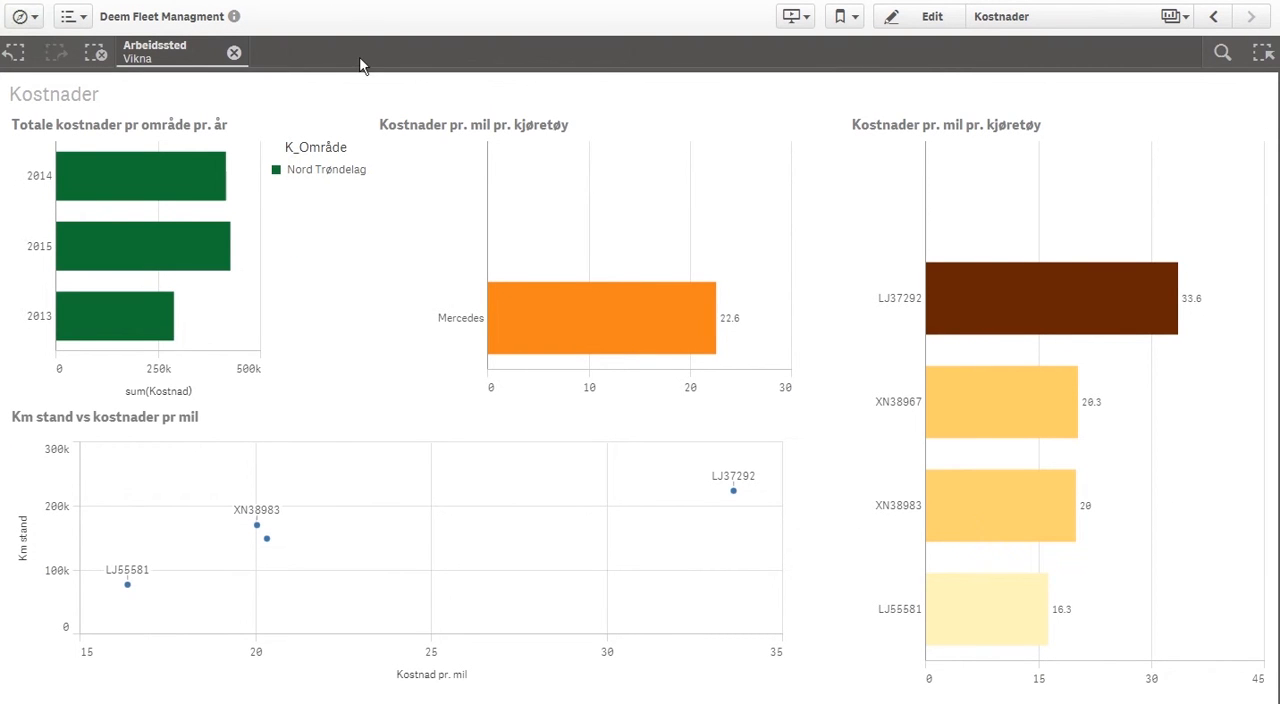
# Clear the Vikna selection and show the Km stand vs kostnader pr mil scatter chart in full screen
pyautogui.click(233, 54)
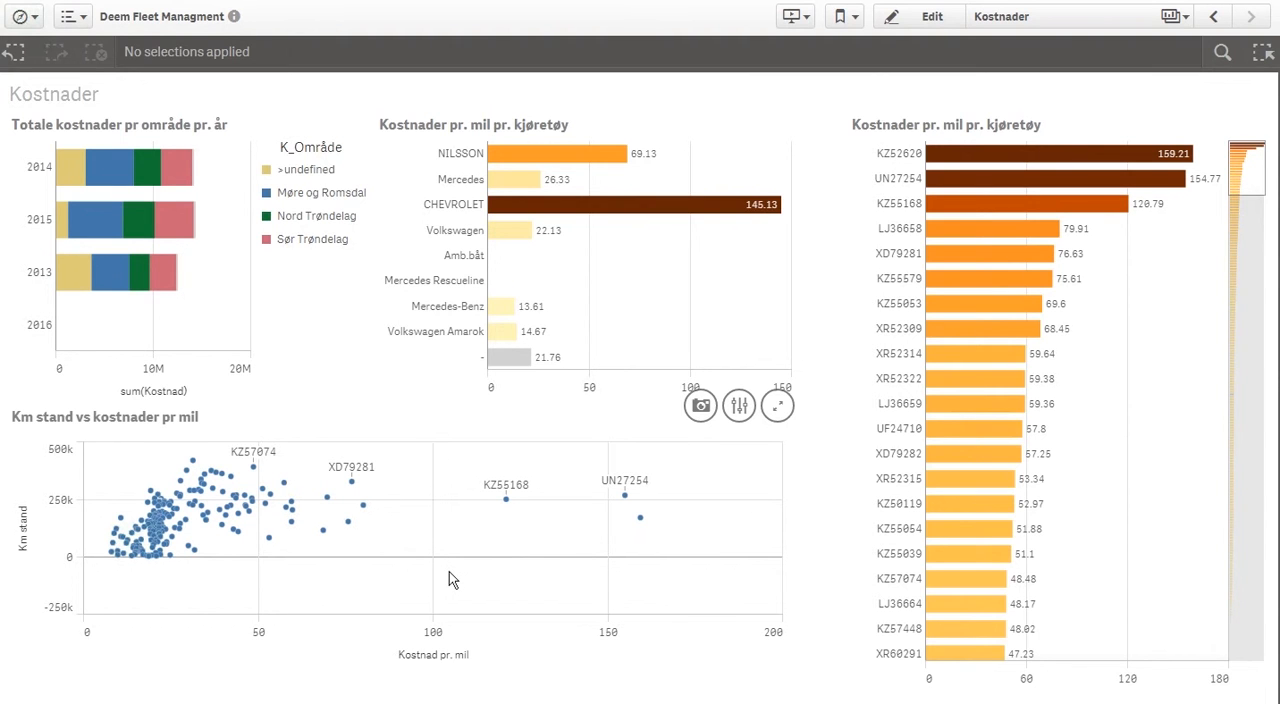
pyautogui.click(779, 408)
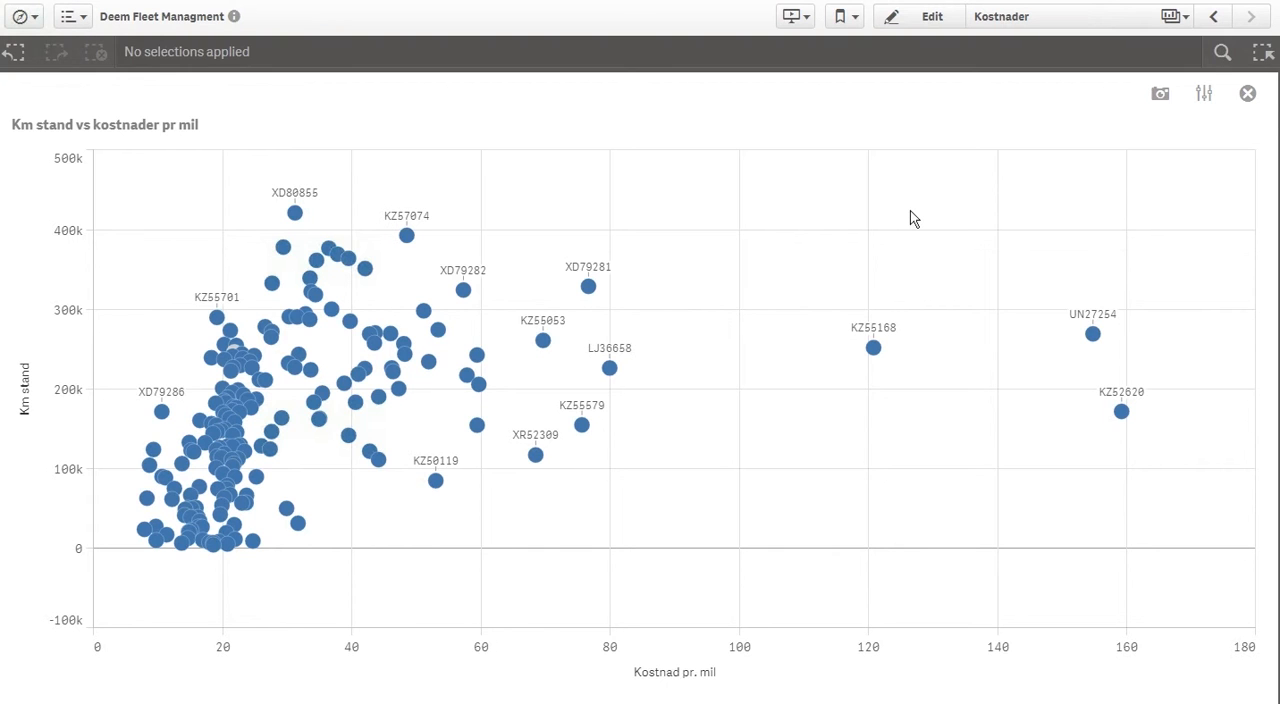
# Lasso-select the three outlying vehicles with a Kostnad pr. mil of 120 or more in the scatter chart and confirm the selection
pyautogui.click(910, 218)
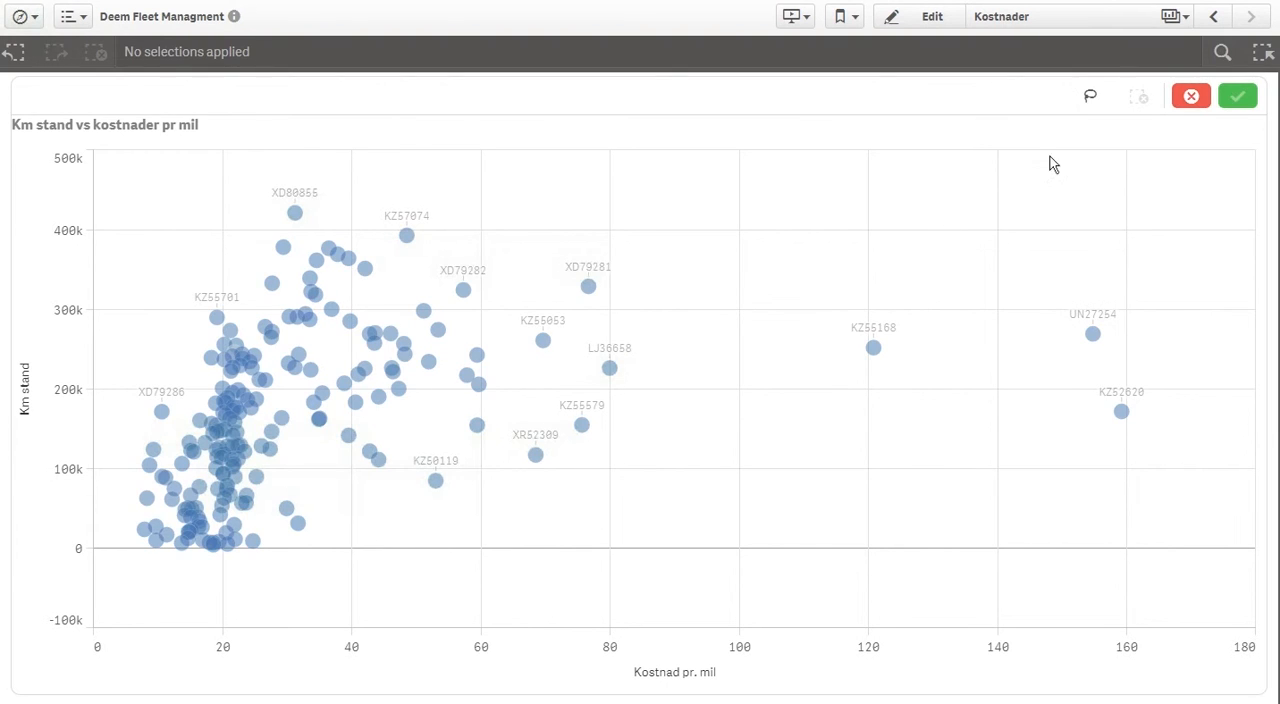
pyautogui.click(1089, 97)
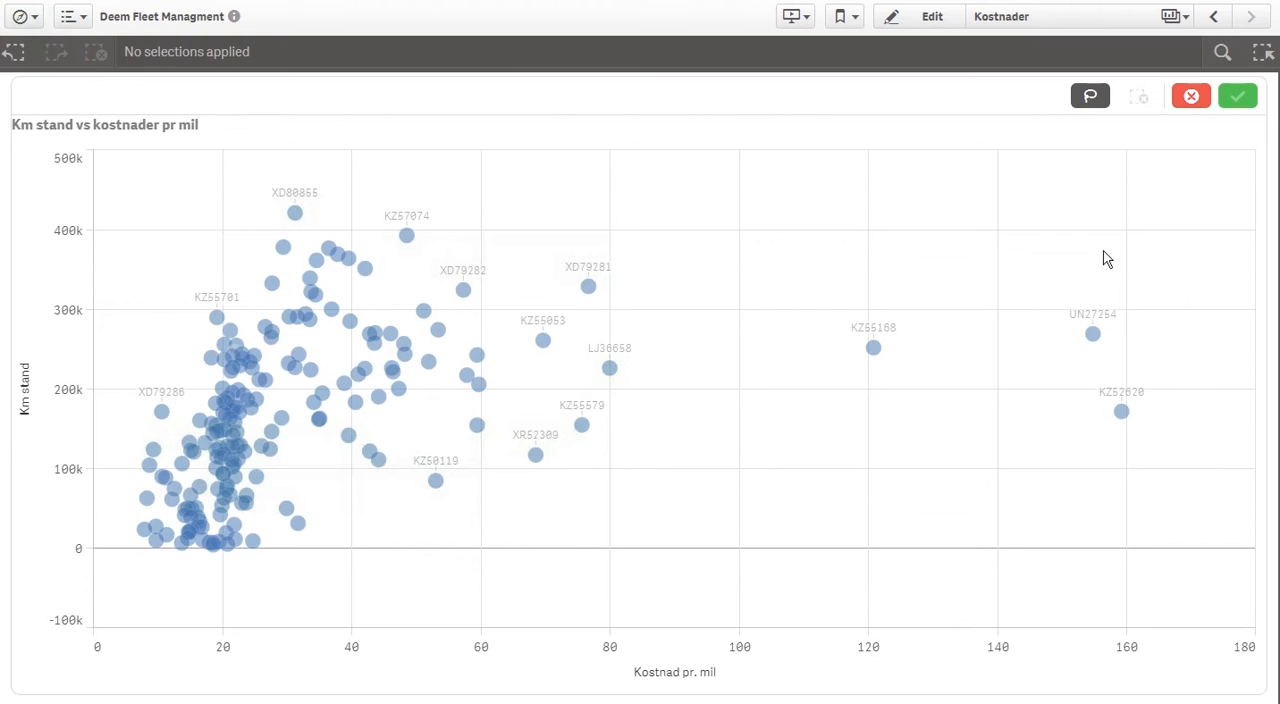
pyautogui.moveTo(1103, 251)
pyautogui.mouseDown()
pyautogui.moveTo(929, 234)
pyautogui.moveTo(833, 305)
pyautogui.mouseUp()
pyautogui.moveTo(828, 364)
pyautogui.mouseDown()
pyautogui.moveTo(977, 431)
pyautogui.moveTo(1120, 451)
pyautogui.moveTo(1180, 320)
pyautogui.moveTo(1091, 239)
pyautogui.mouseUp()
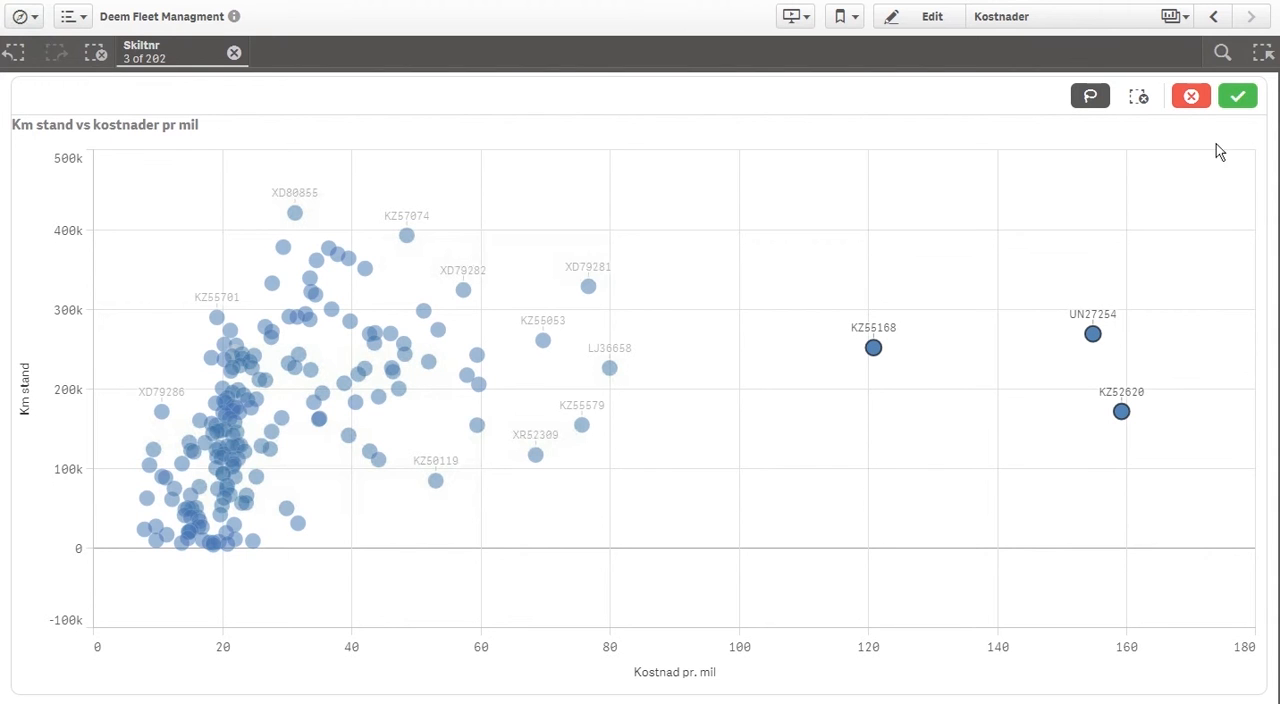
pyautogui.click(1239, 96)
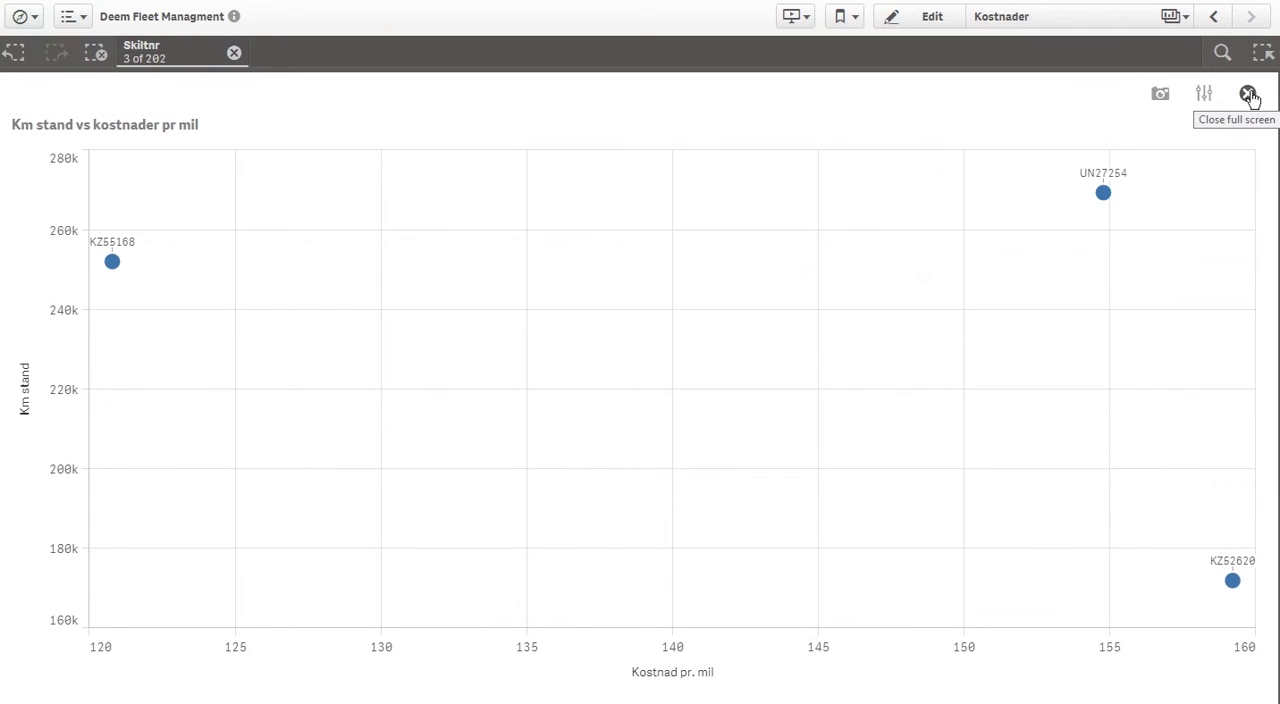
# Leave the full-screen chart and return to the Oversikt kjøretøy sheet to examine the three selected vehicles
pyautogui.click(1249, 95)
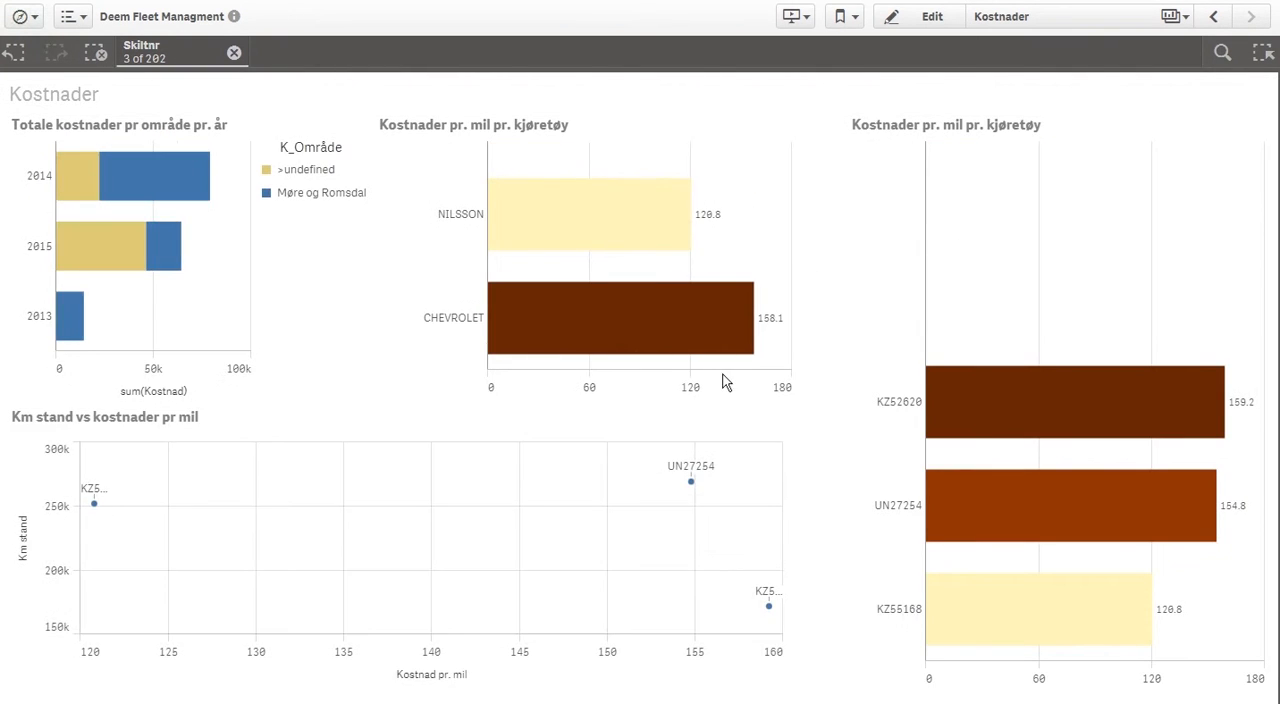
pyautogui.moveTo(785, 424)
pyautogui.click(1213, 16)
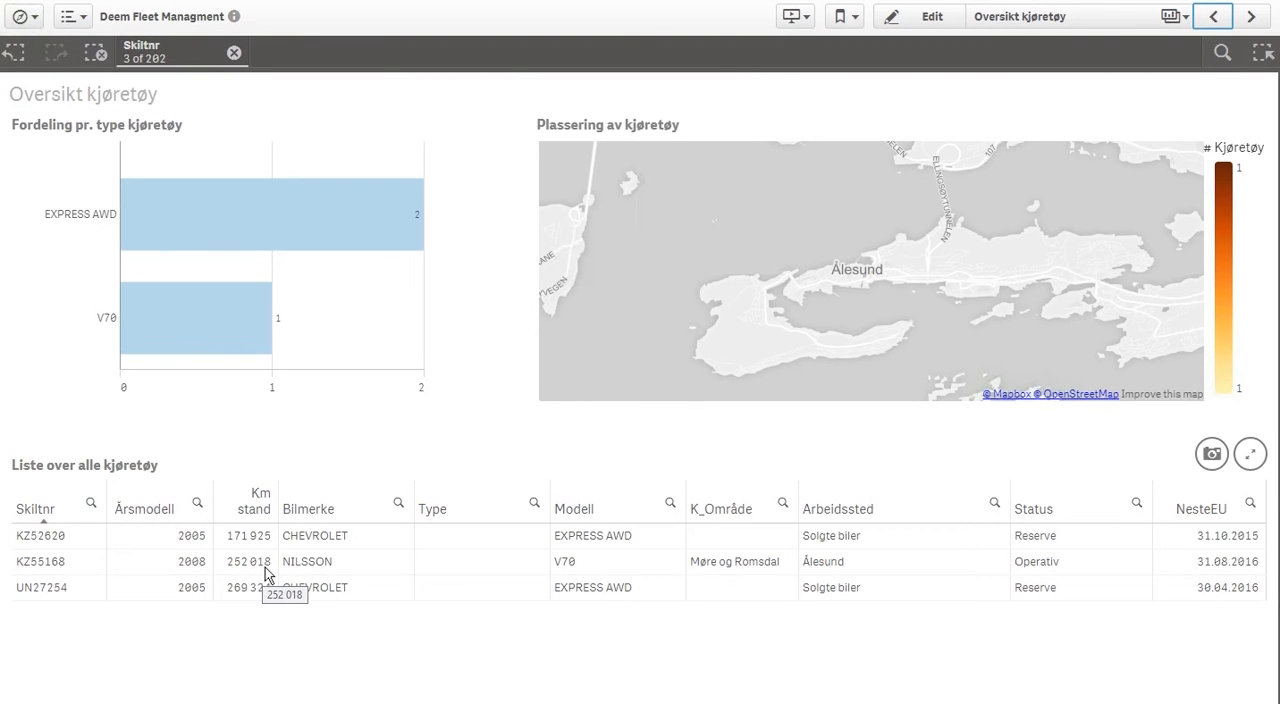
# Create a new sheet in the app and title it "My sheet"
pyautogui.click(1183, 18)
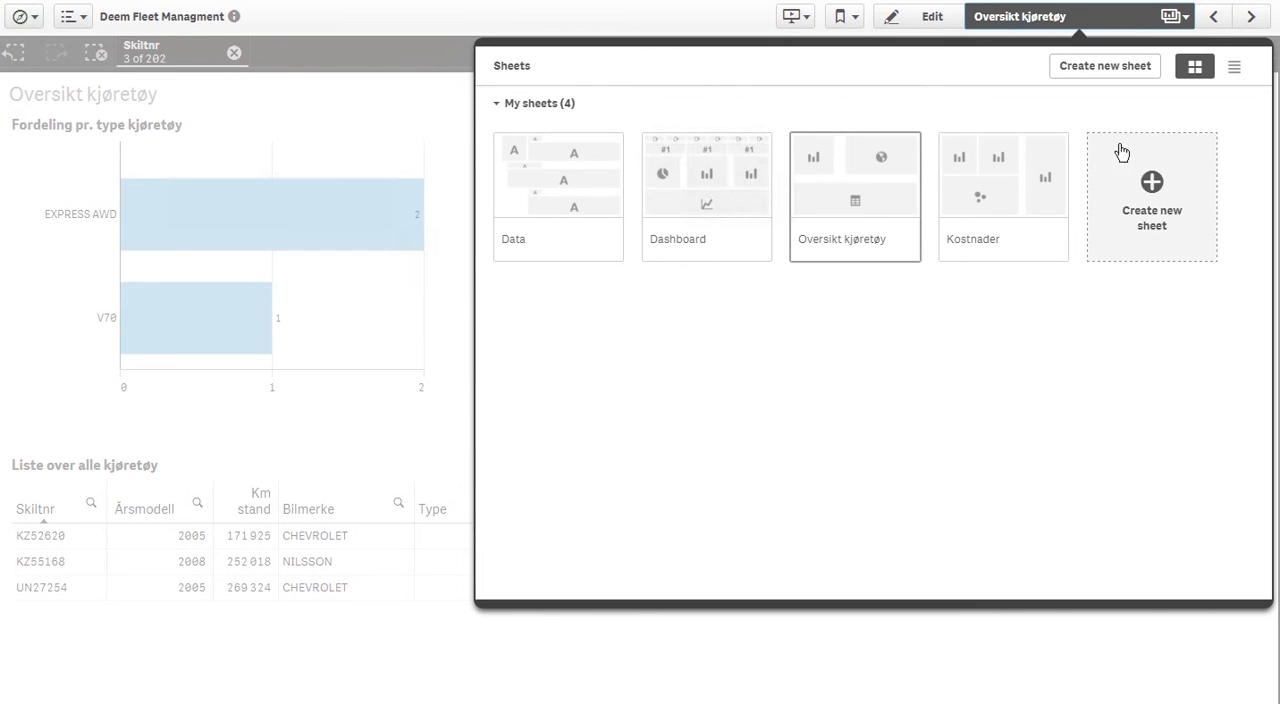
pyautogui.click(1139, 219)
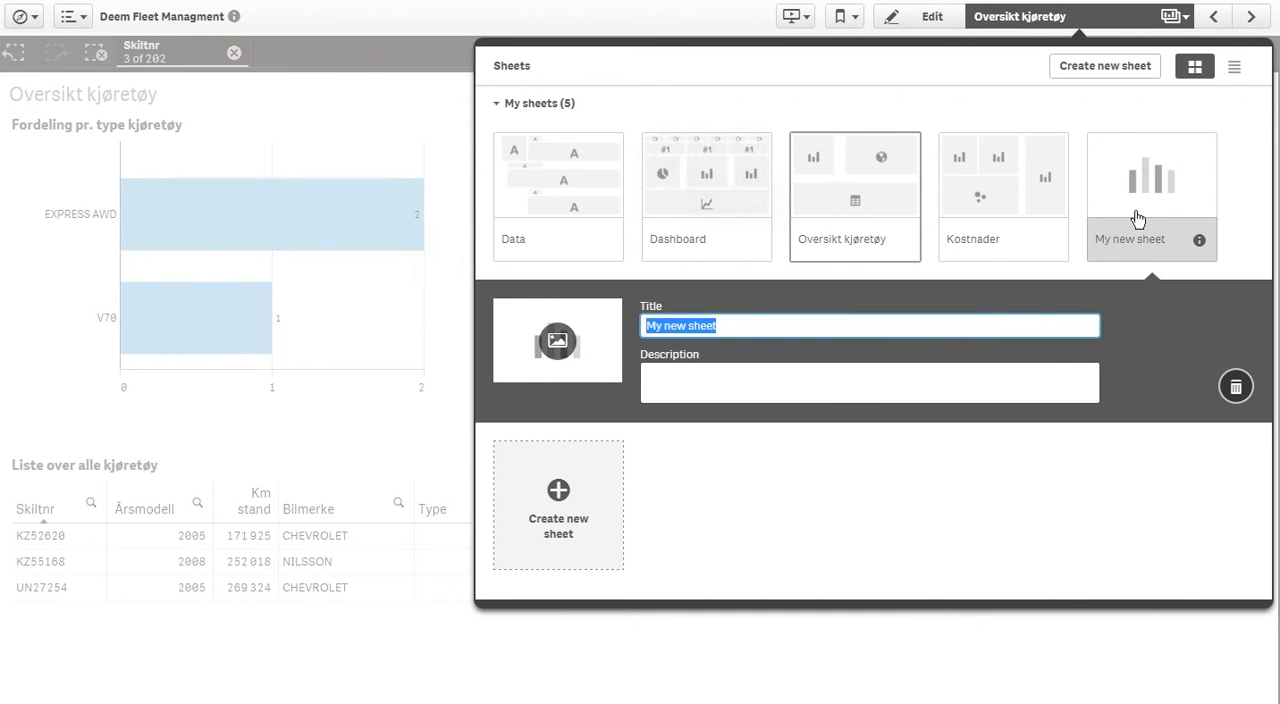
pyautogui.write('M')
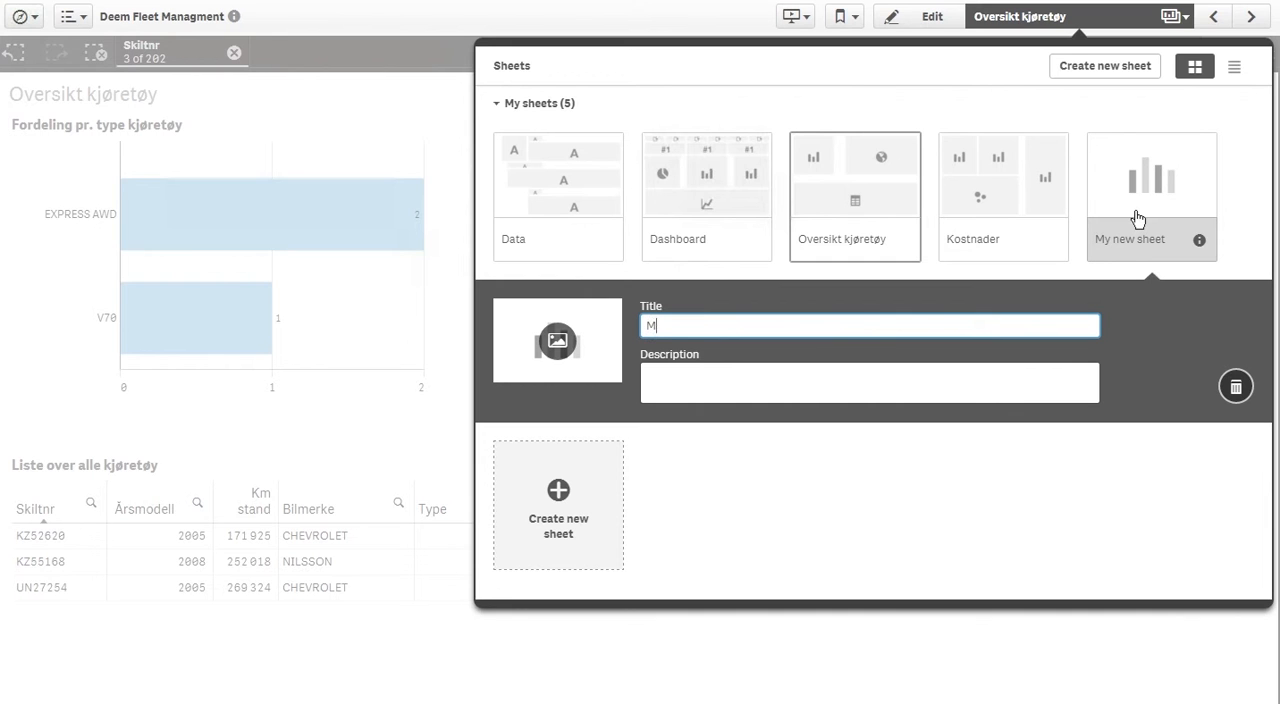
pyautogui.write('y sheet')
pyautogui.press('Return')
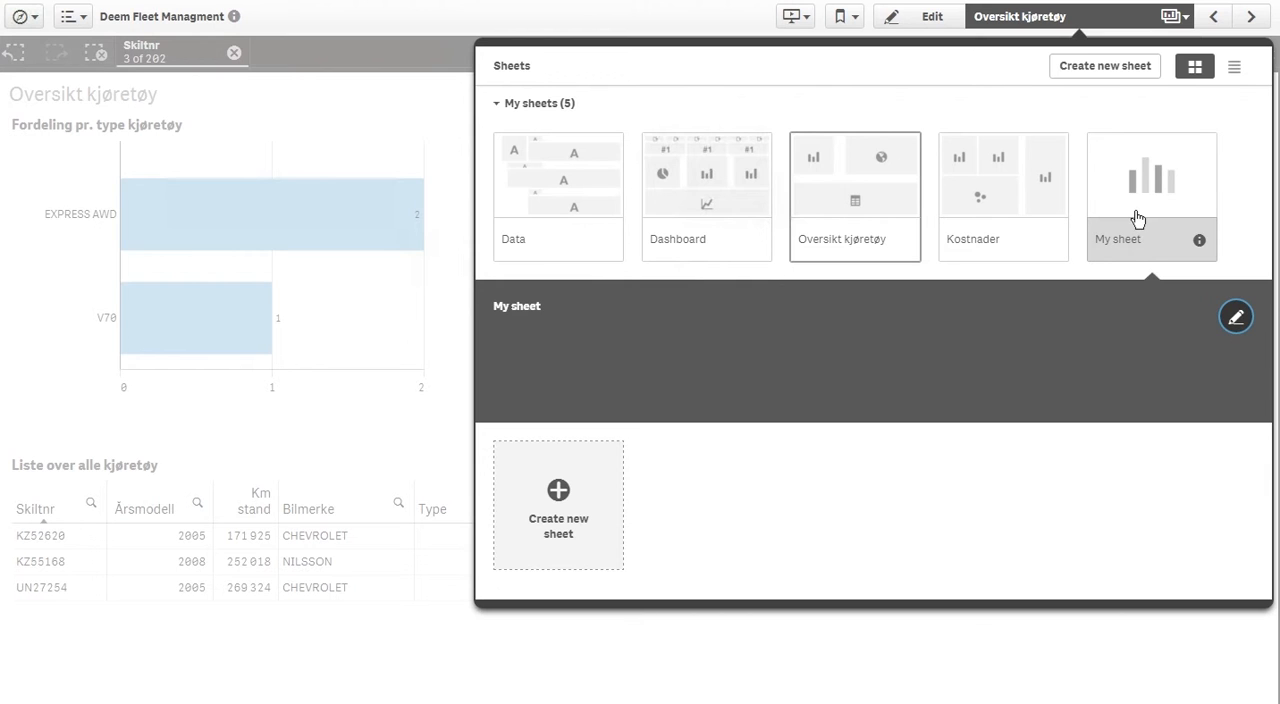
# Open My sheet for editing and place an empty bar chart on it
pyautogui.click(1138, 219)
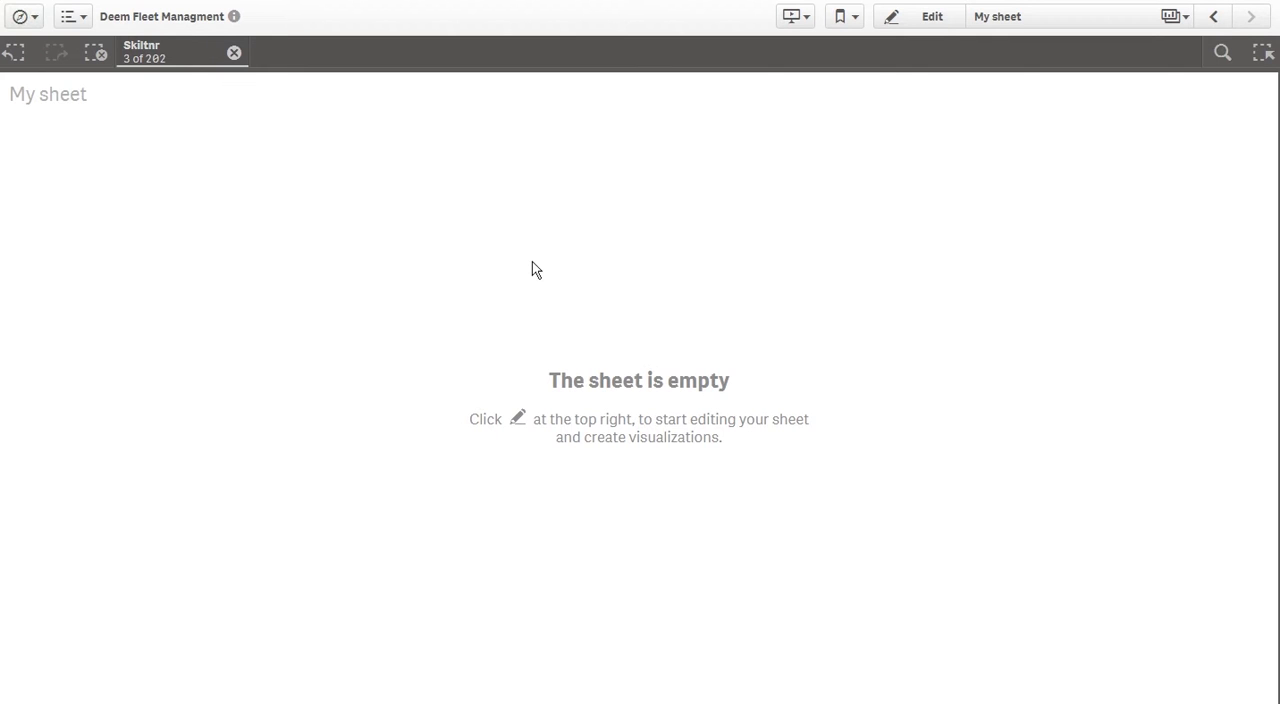
pyautogui.click(931, 17)
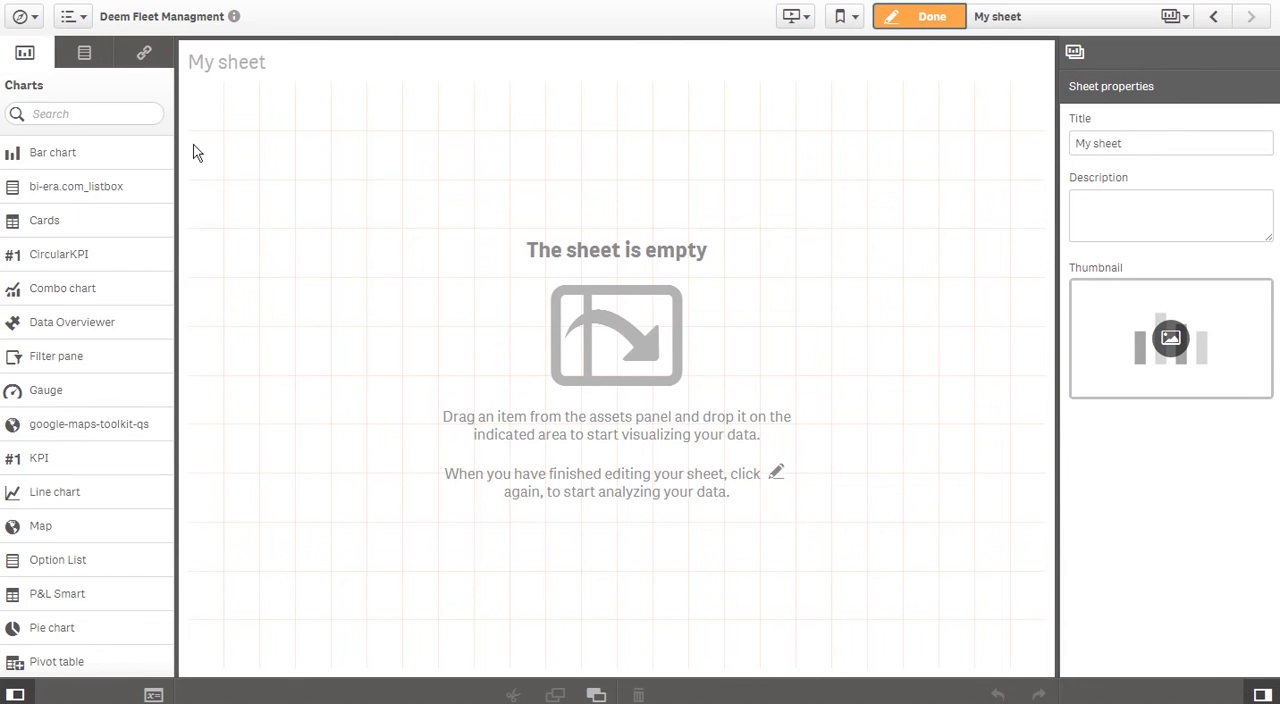
pyautogui.moveTo(103, 152); pyautogui.dragTo(322, 220)
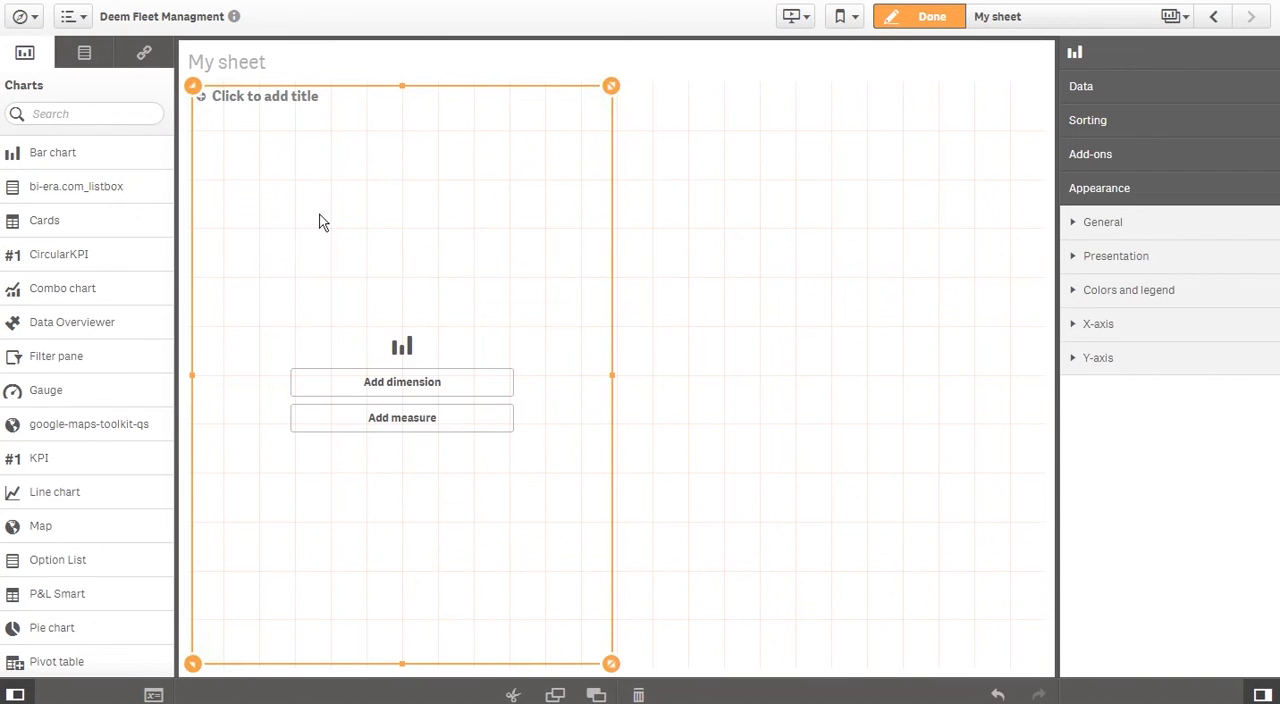
# Add the Status field as the bar chart's dimension
pyautogui.click(412, 386)
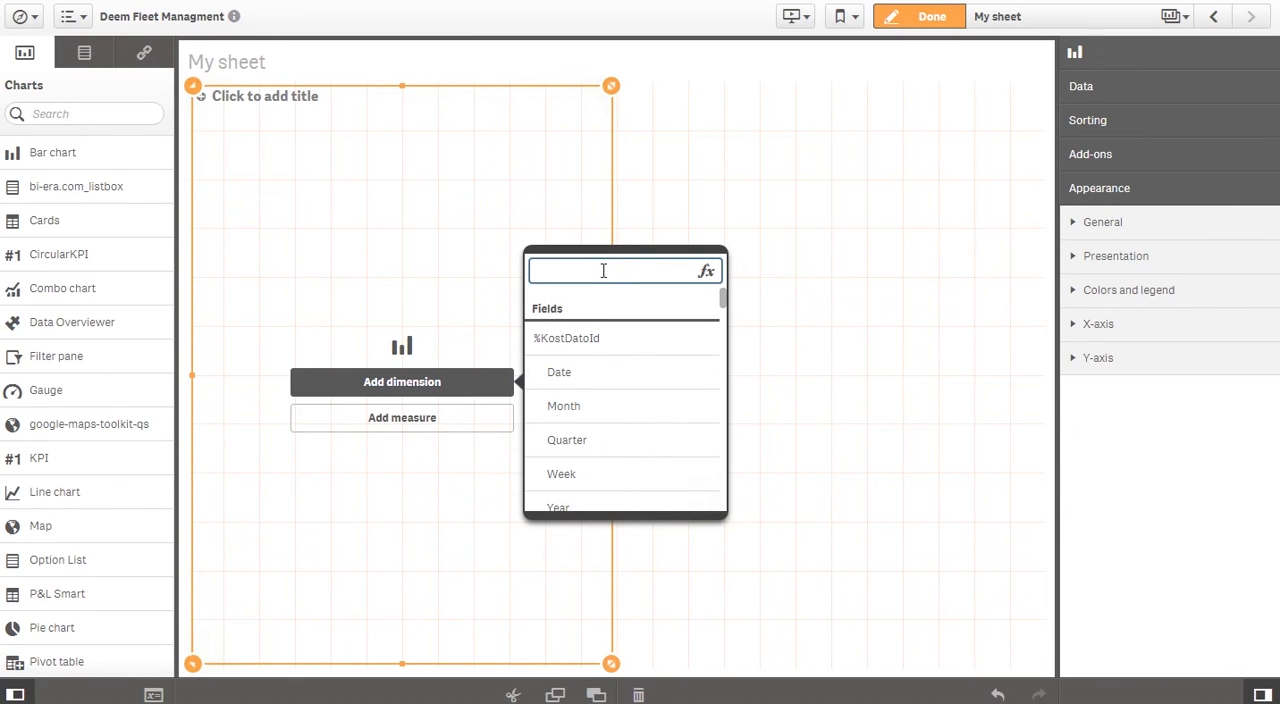
pyautogui.write('stat')
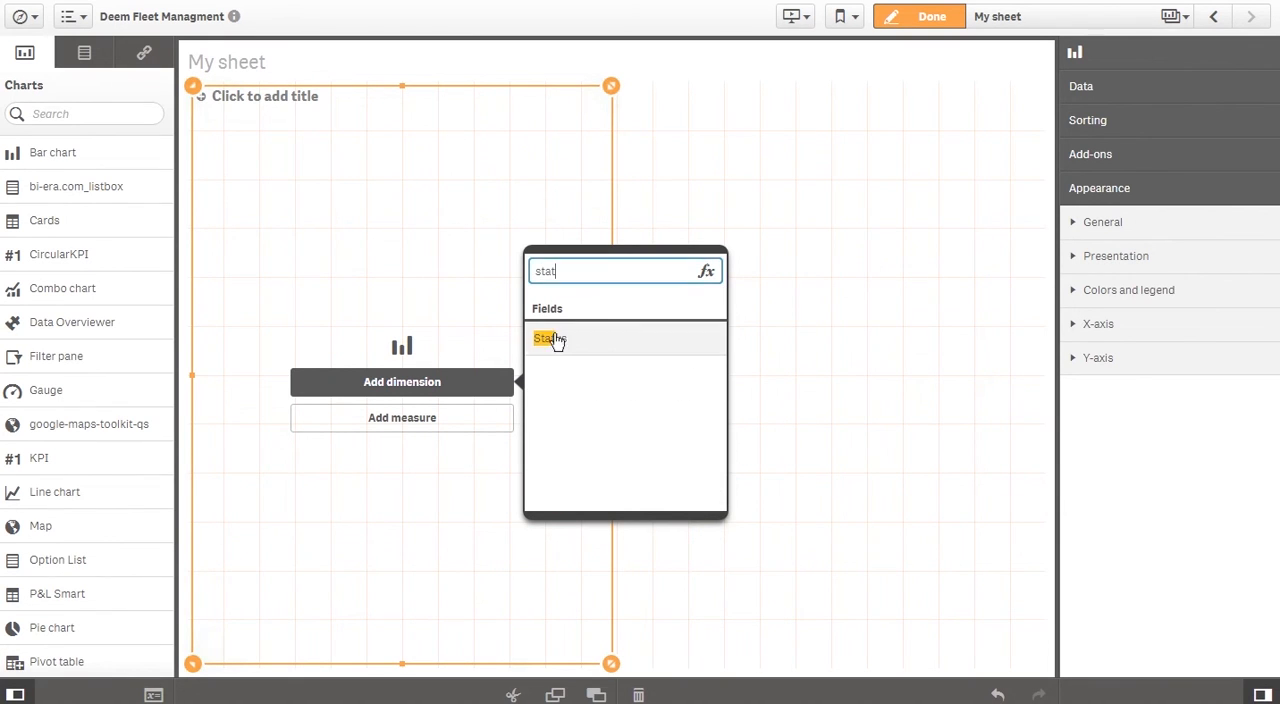
pyautogui.click(551, 339)
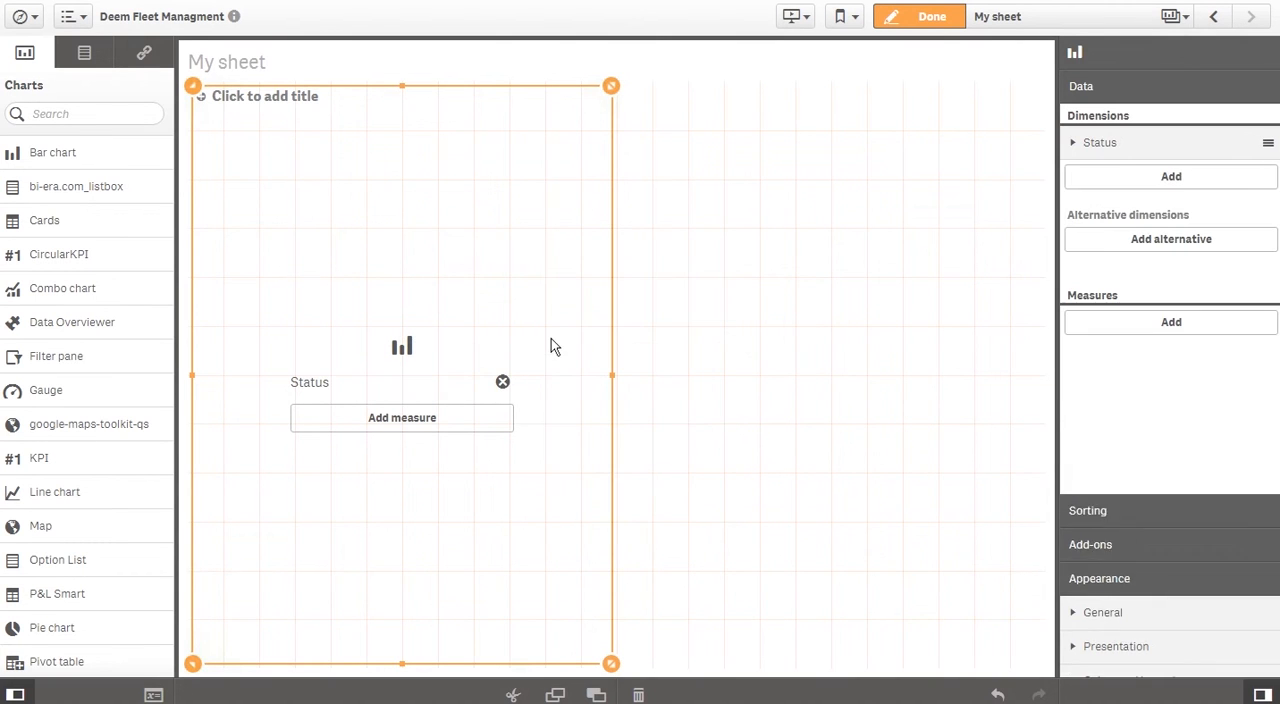
# Add Count(Skiltnr) as the bar chart's measure
pyautogui.click(419, 418)
pyautogui.write('skil')
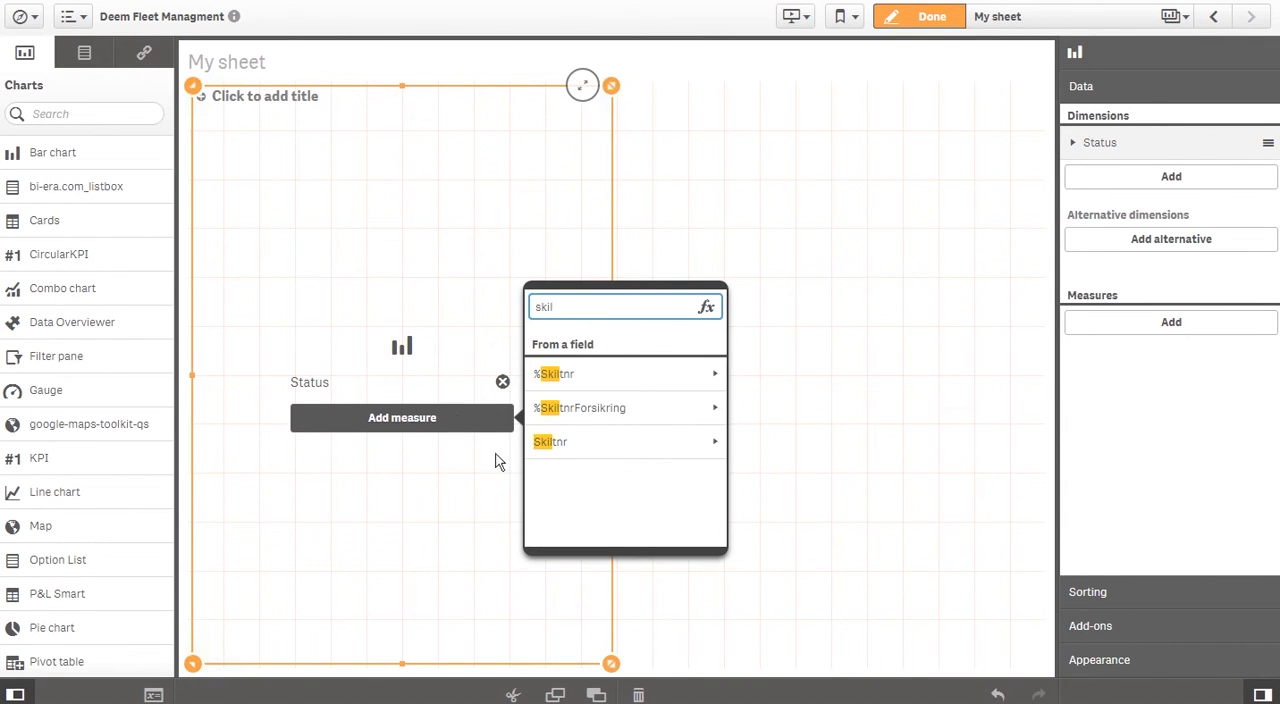
pyautogui.click(705, 441)
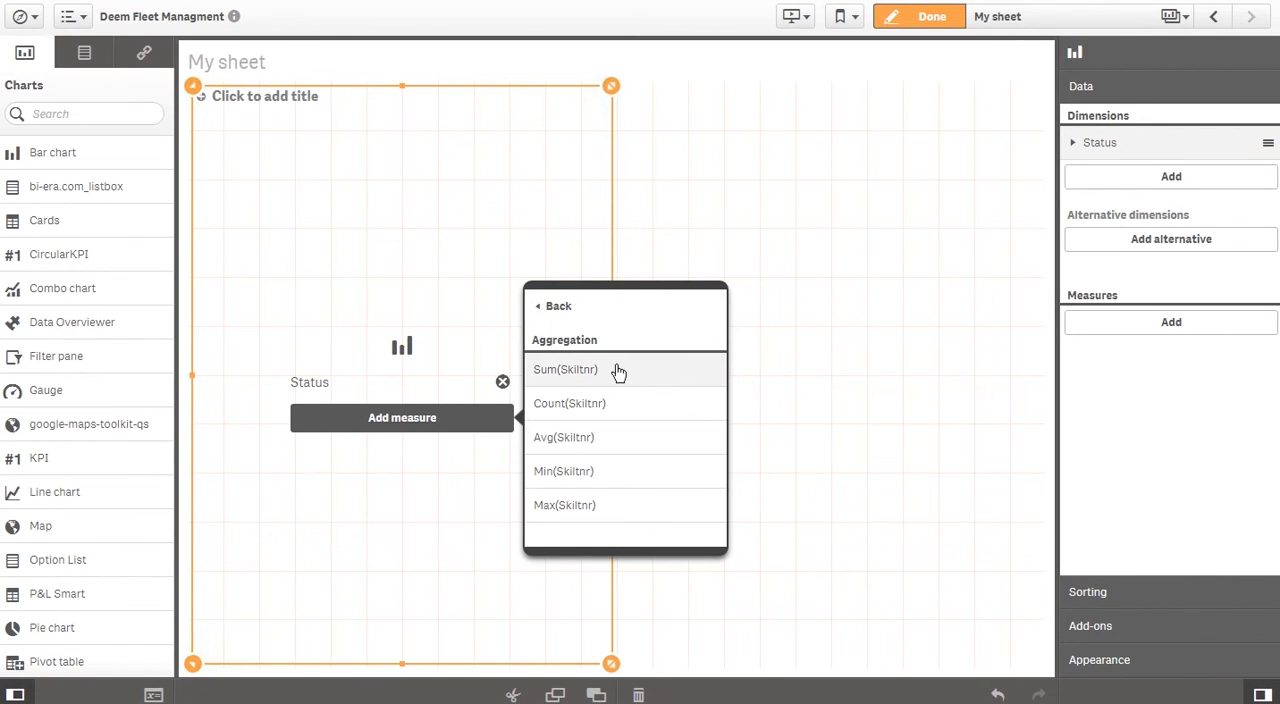
pyautogui.click(567, 408)
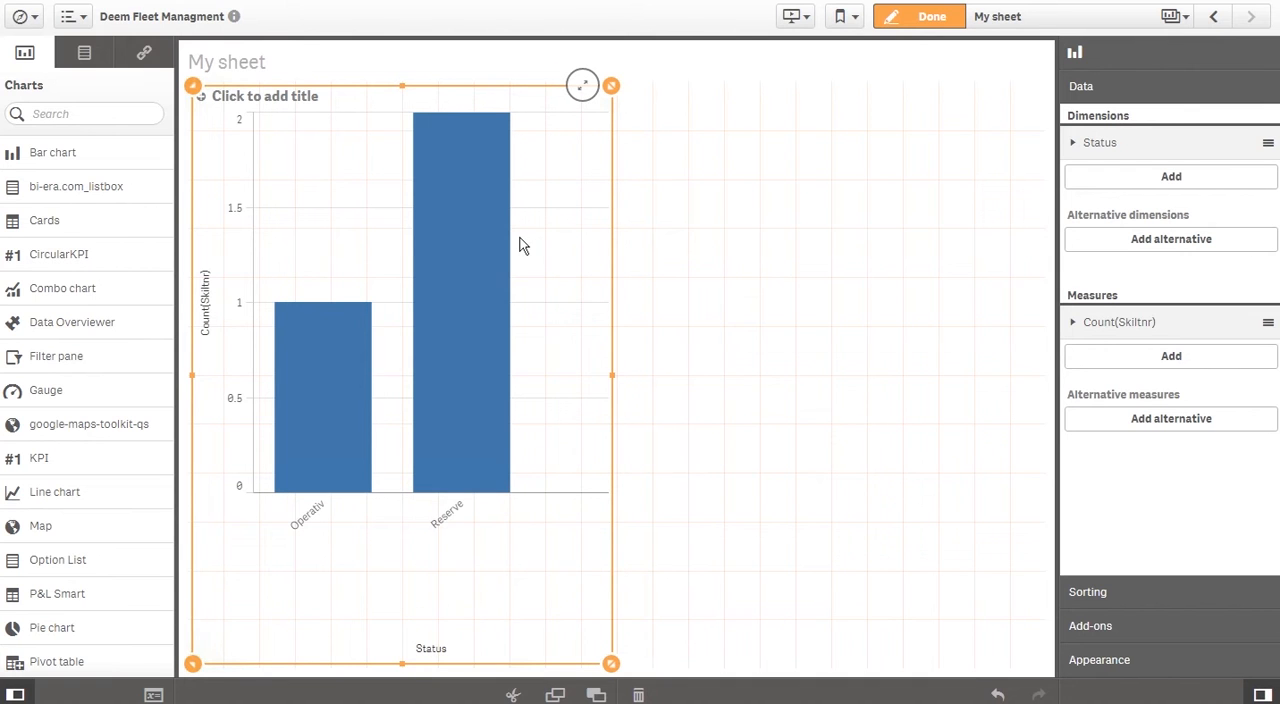
# Finish editing to clear the Skiltnr selection, and reopen My sheet for editing
pyautogui.click(934, 20)
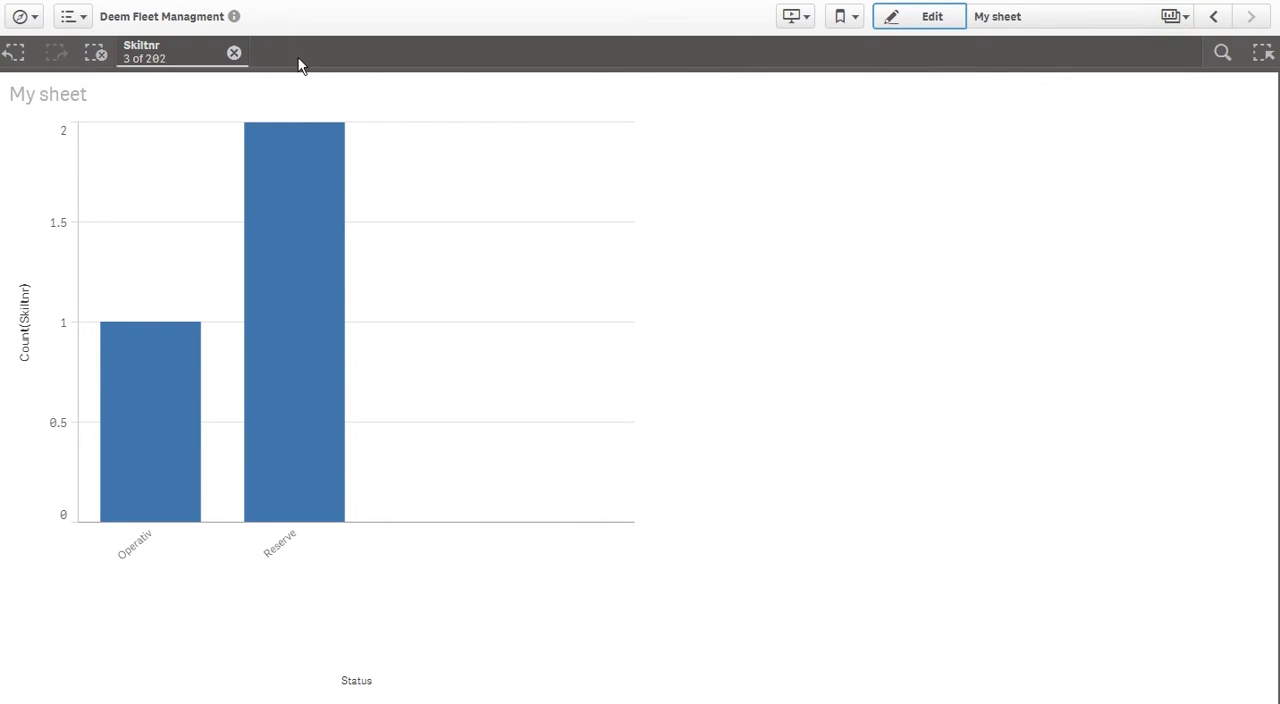
pyautogui.click(234, 54)
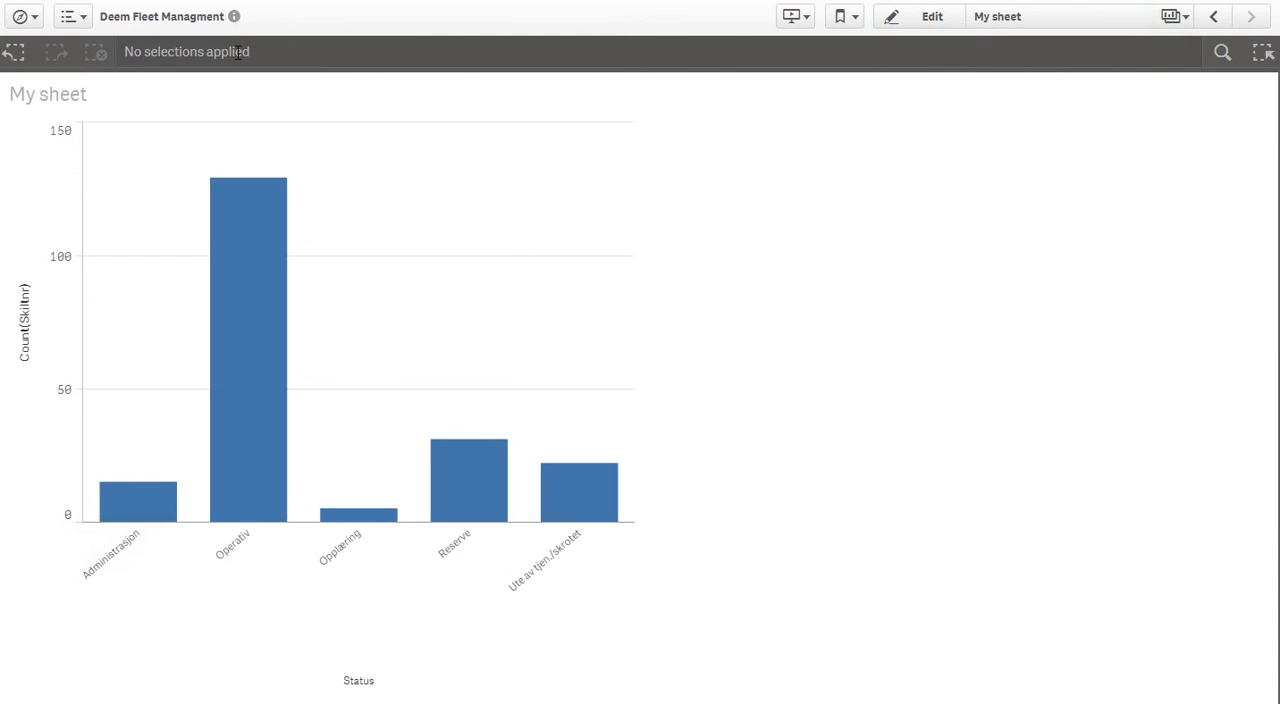
pyautogui.click(929, 17)
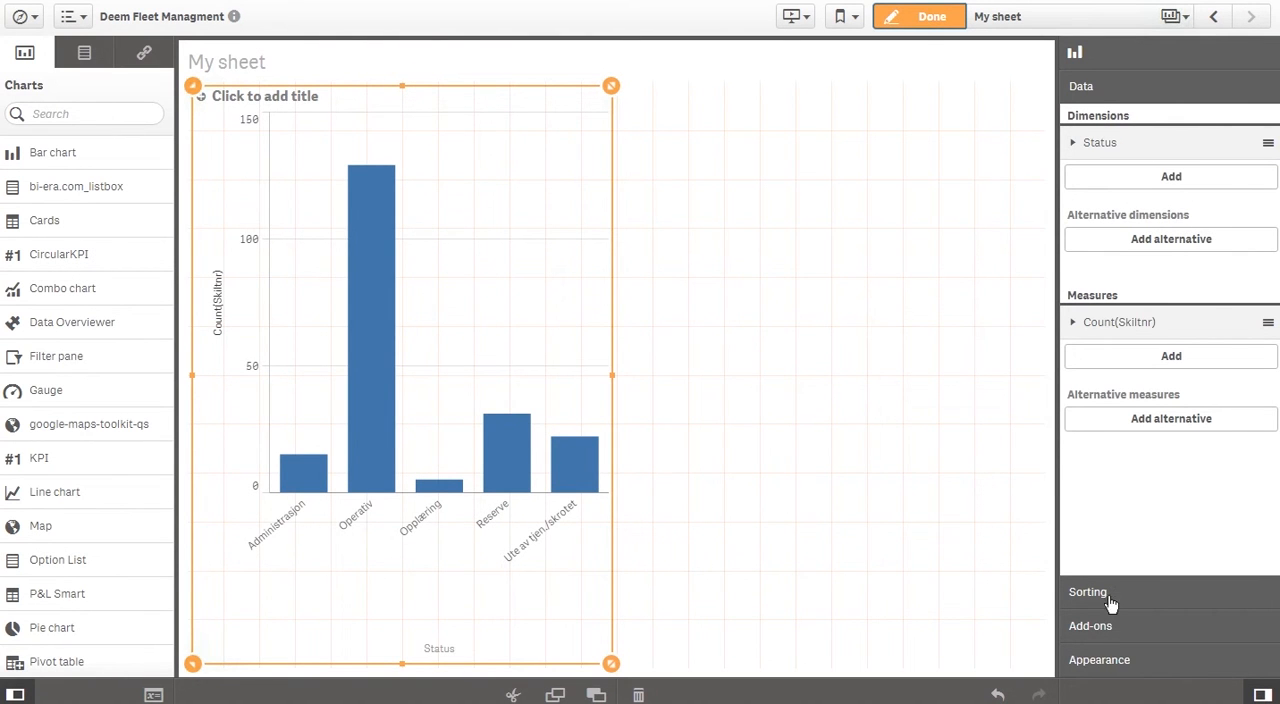
# Switch the bar chart to custom colors and color the bars by measure
pyautogui.click(1105, 661)
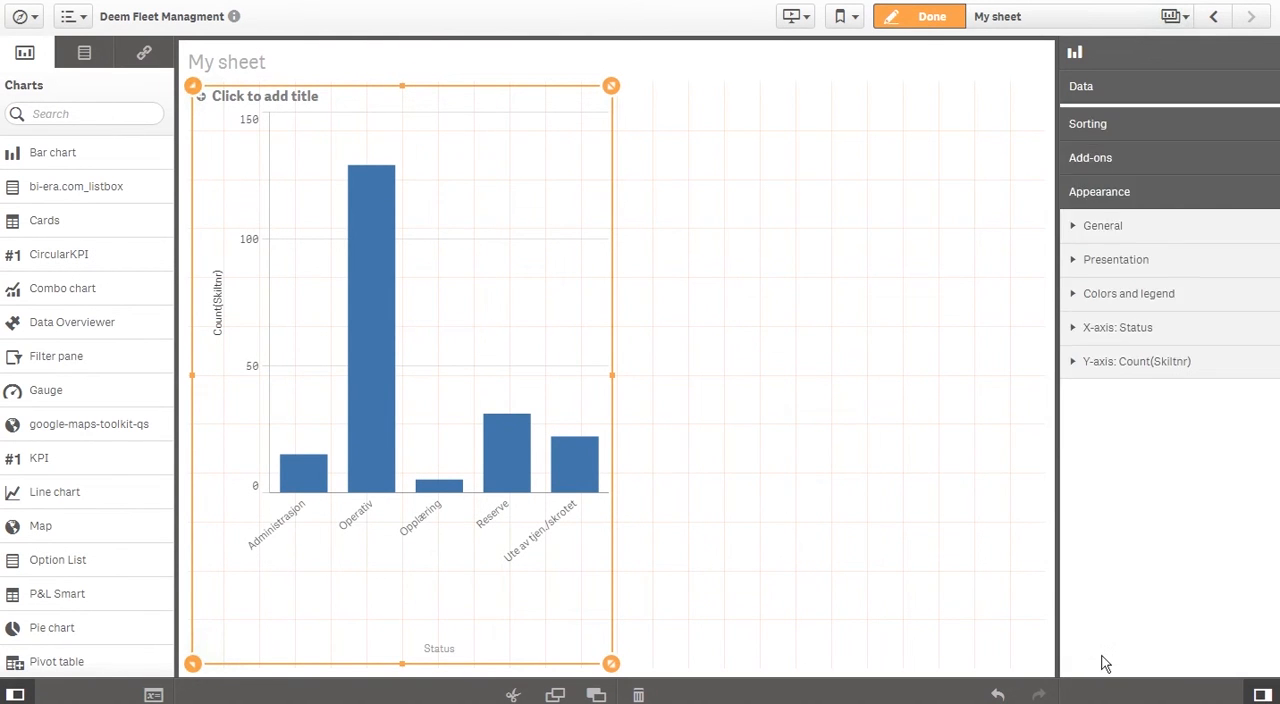
pyautogui.click(1072, 294)
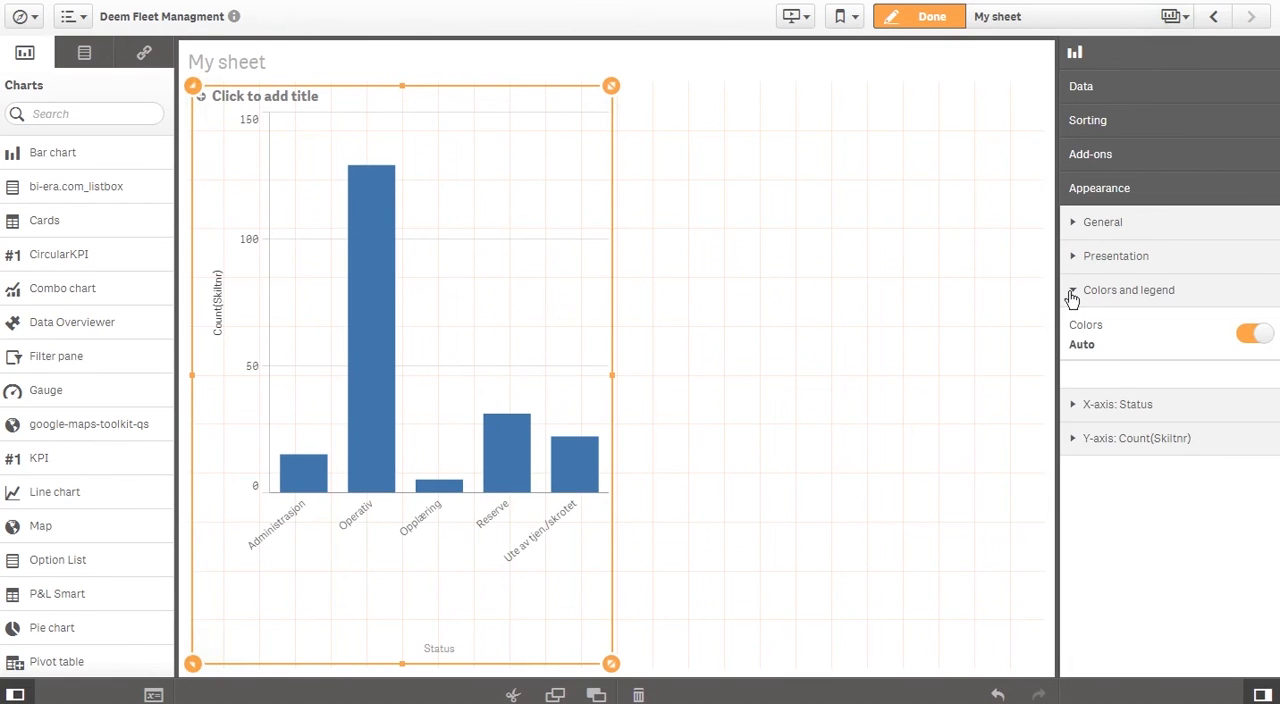
pyautogui.click(1245, 336)
pyautogui.click(1212, 380)
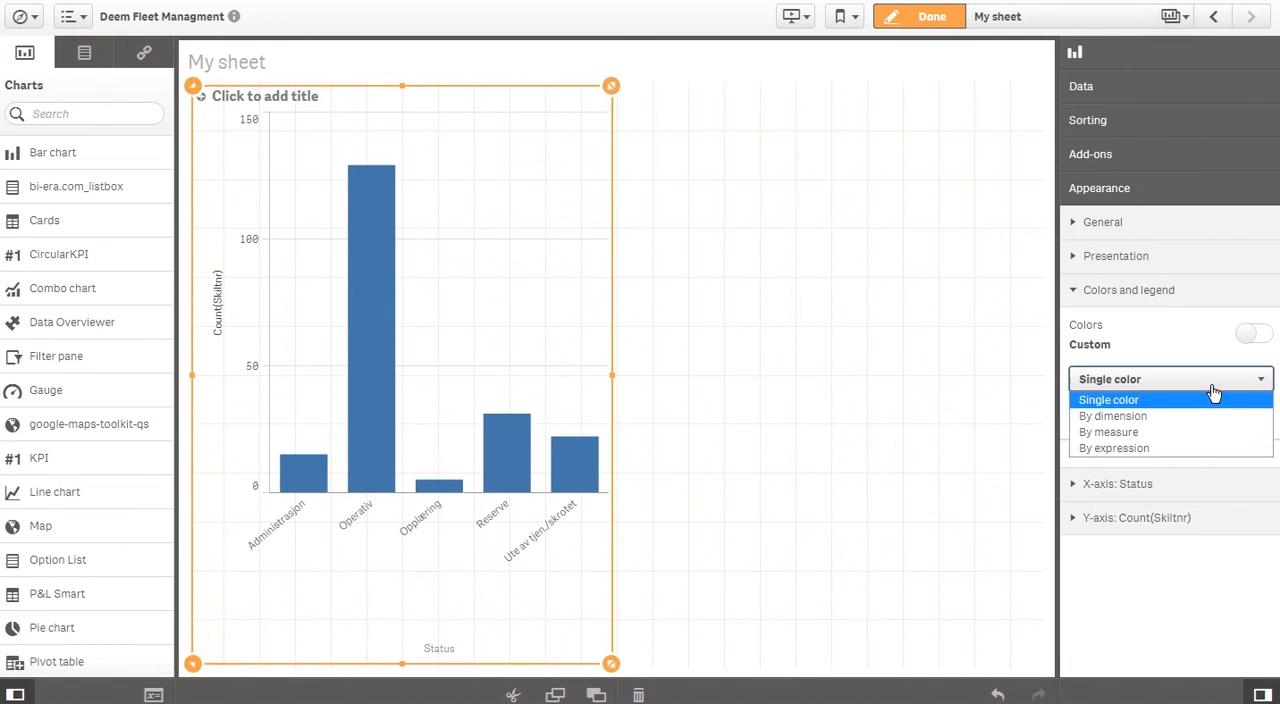
pyautogui.click(1183, 433)
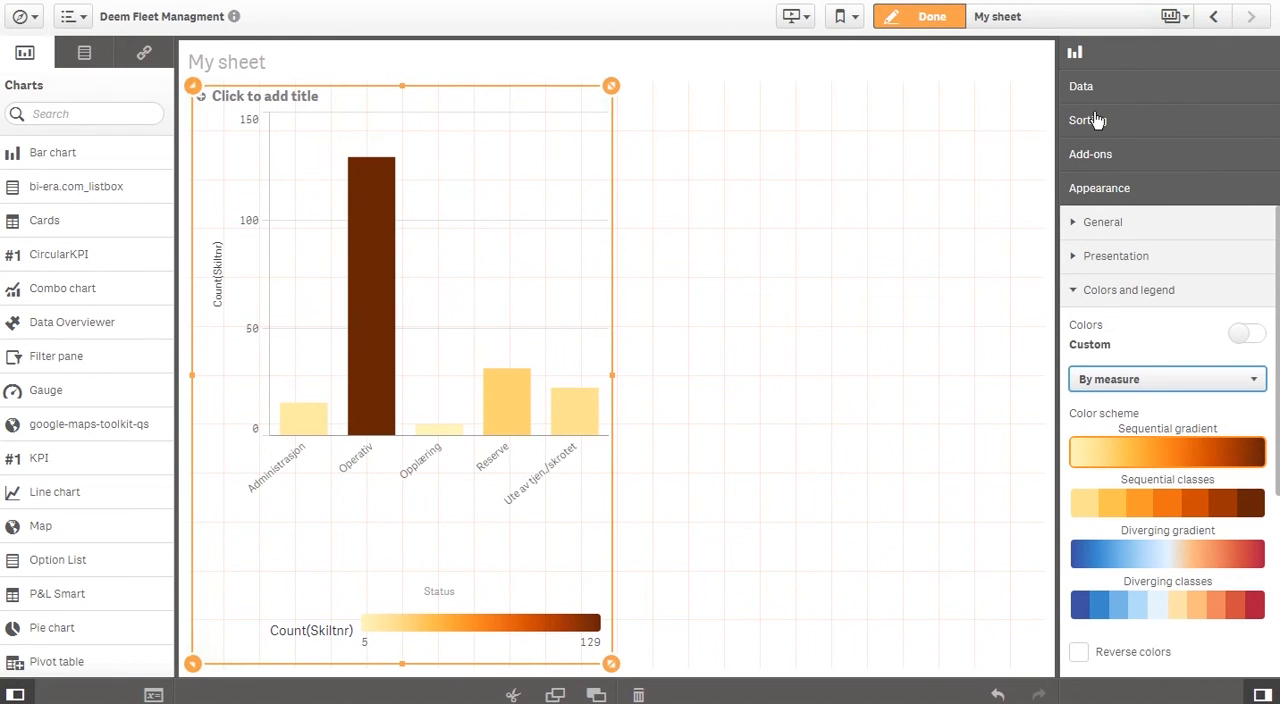
# Change the bar chart's presentation to horizontal bars
pyautogui.click(1097, 223)
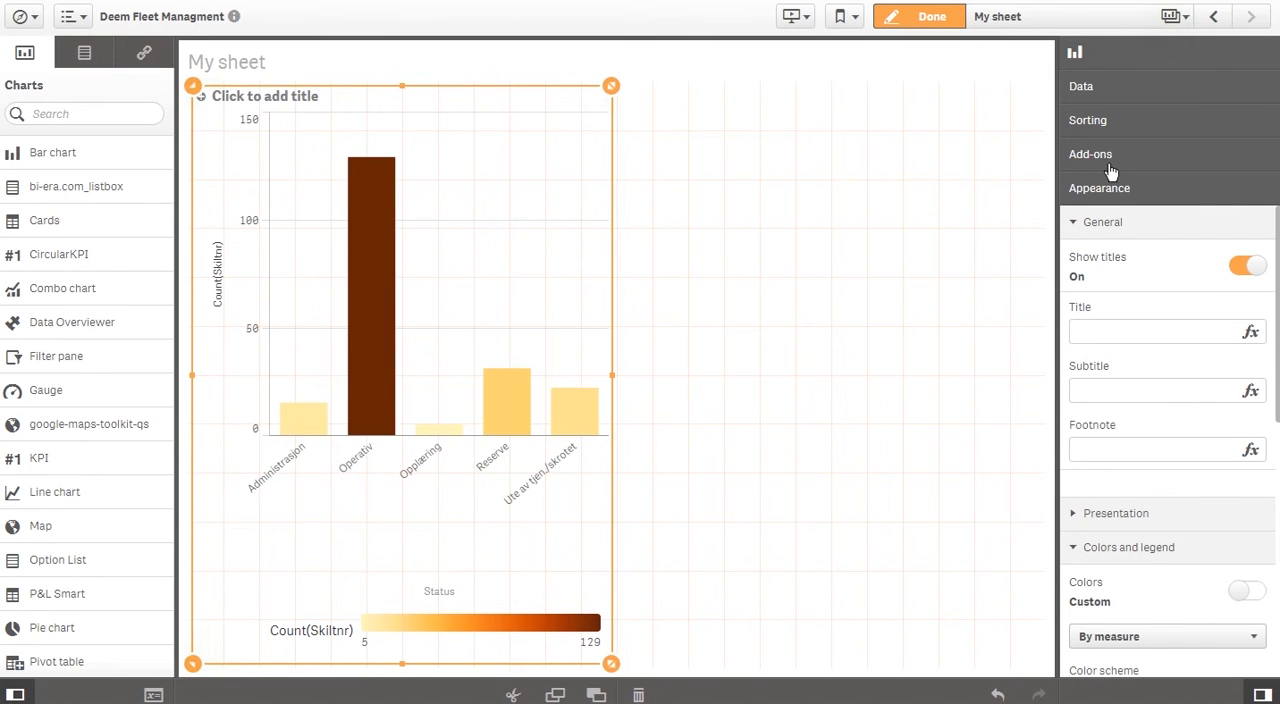
pyautogui.click(1117, 515)
pyautogui.click(1221, 568)
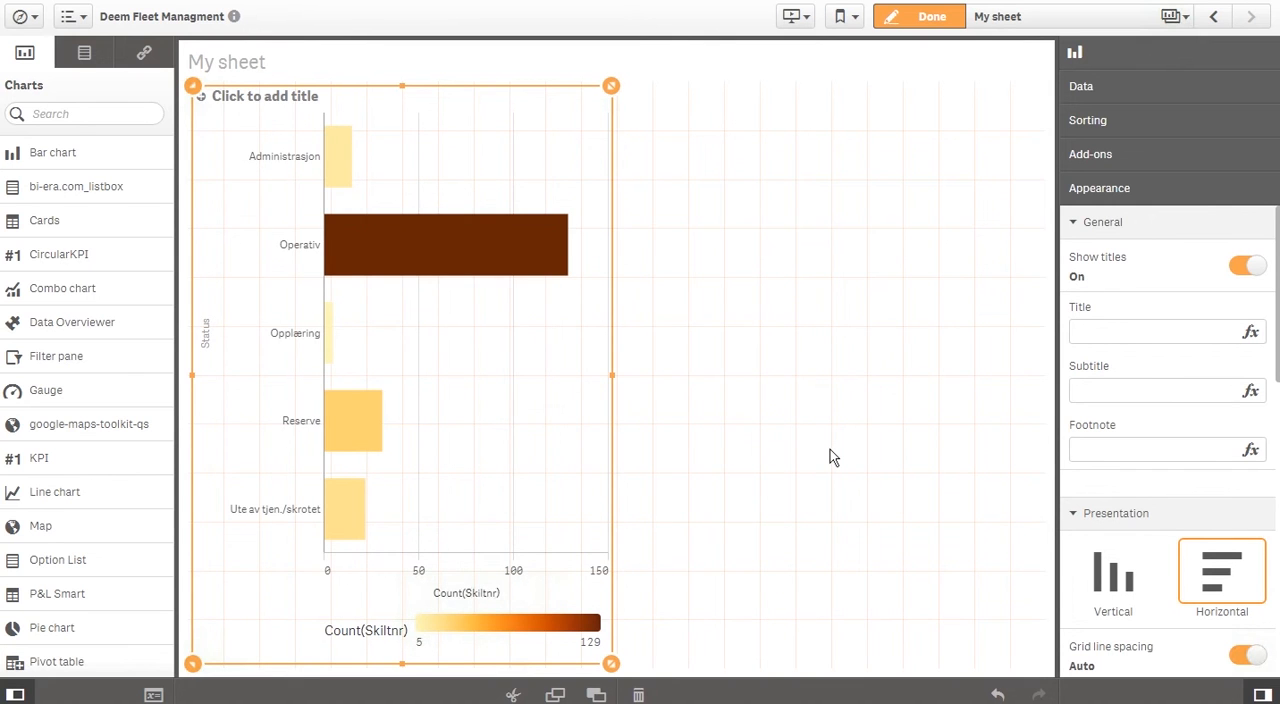
# Place a pie chart in the empty area beside the bar chart and add Bilmerke as its dimension
pyautogui.click(784, 448)
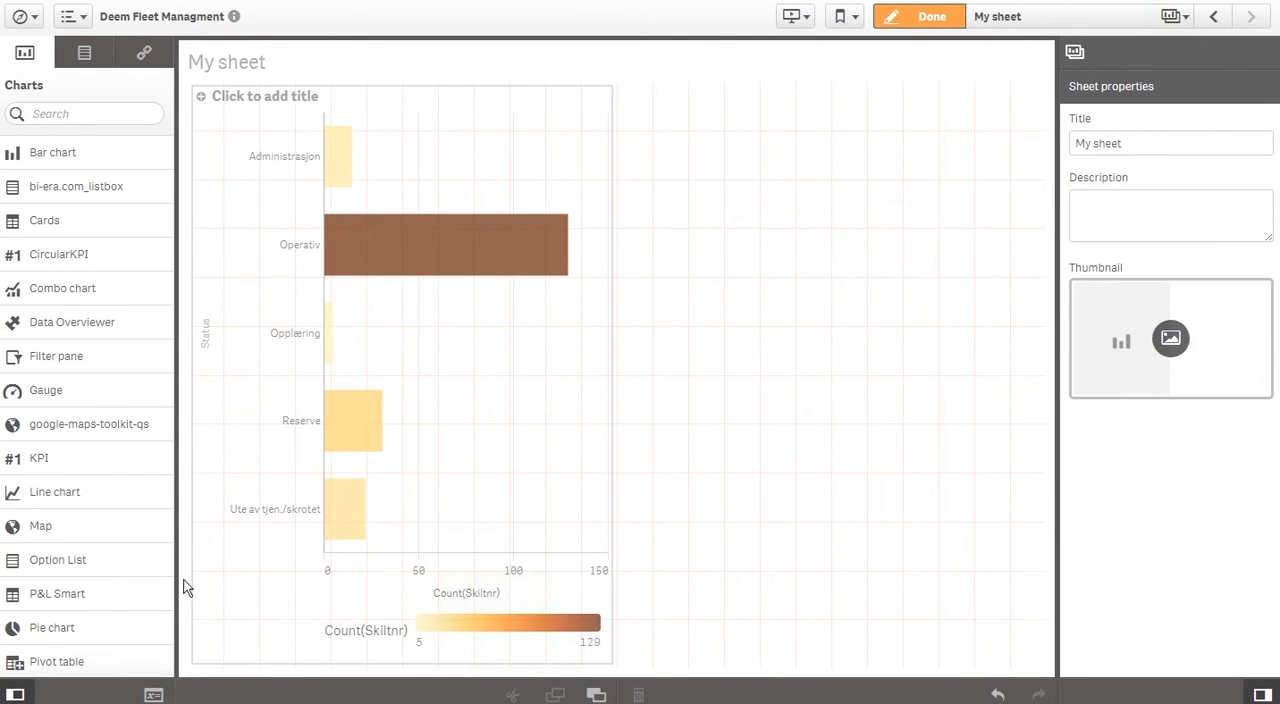
pyautogui.moveTo(67, 633); pyautogui.dragTo(789, 217)
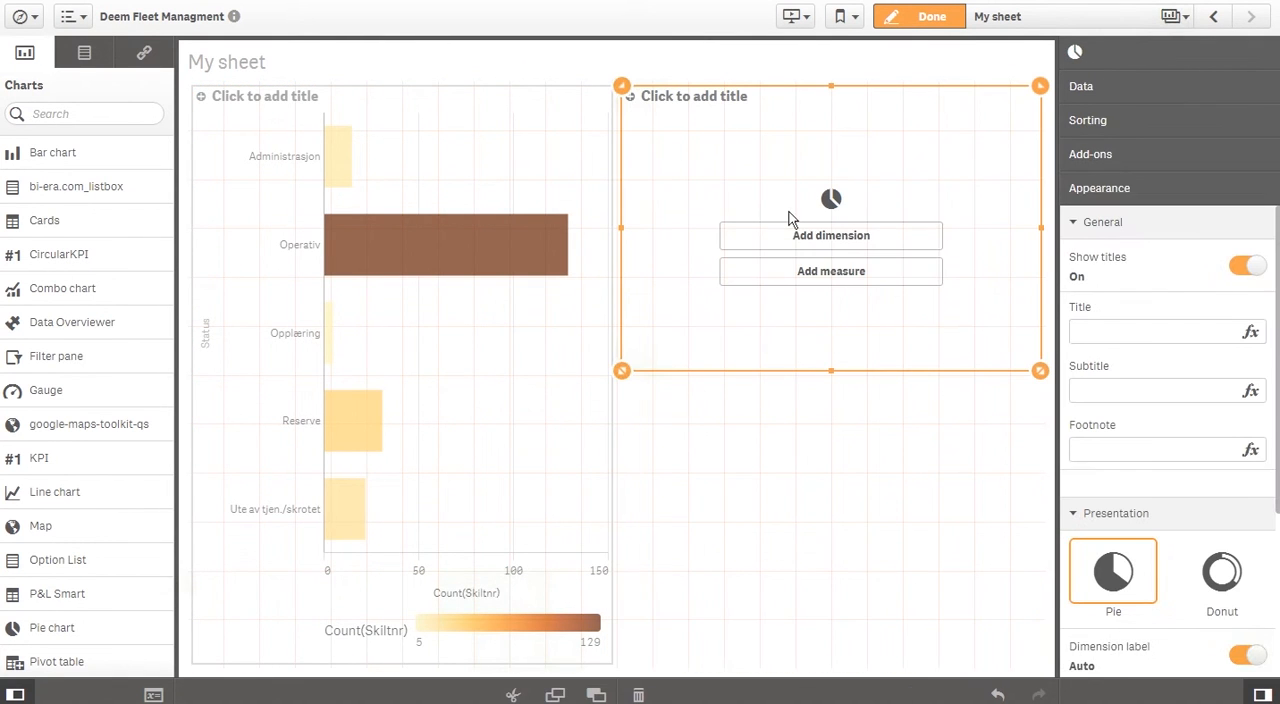
pyautogui.click(804, 240)
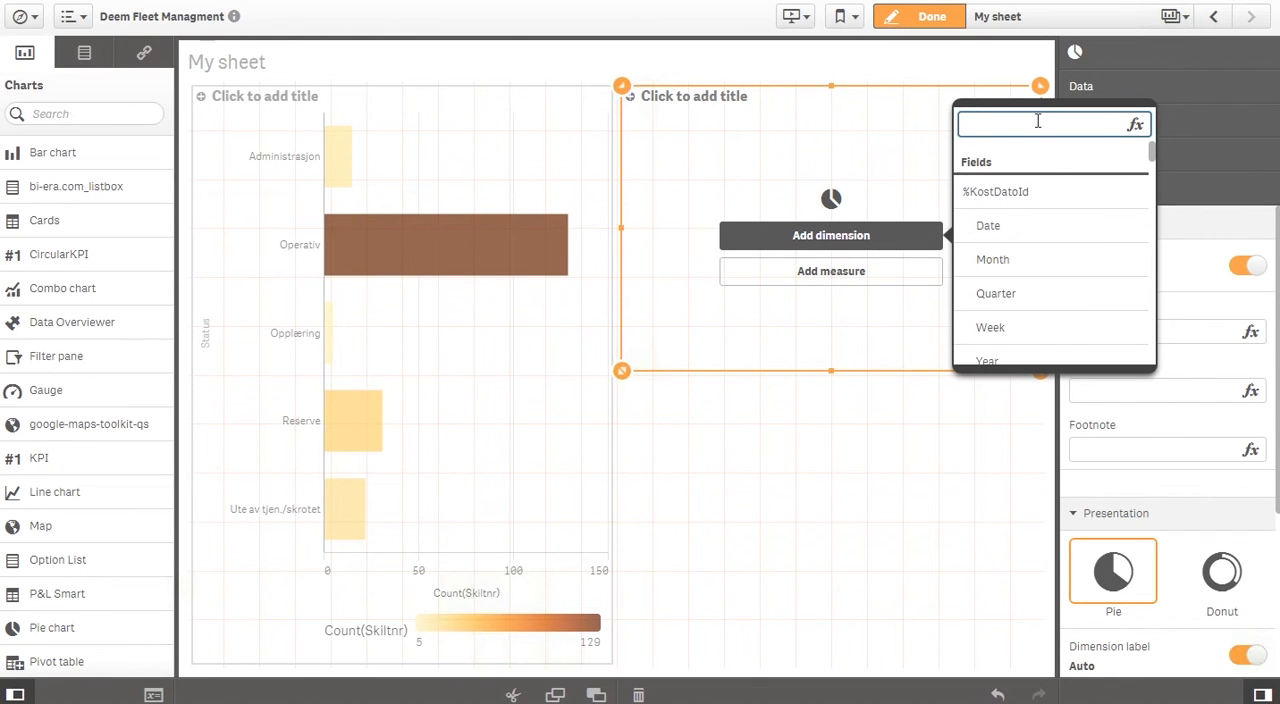
pyautogui.write('bilm')
pyautogui.click(1029, 200)
# Add Count(Skiltnr) as the pie chart's measure
pyautogui.click(899, 277)
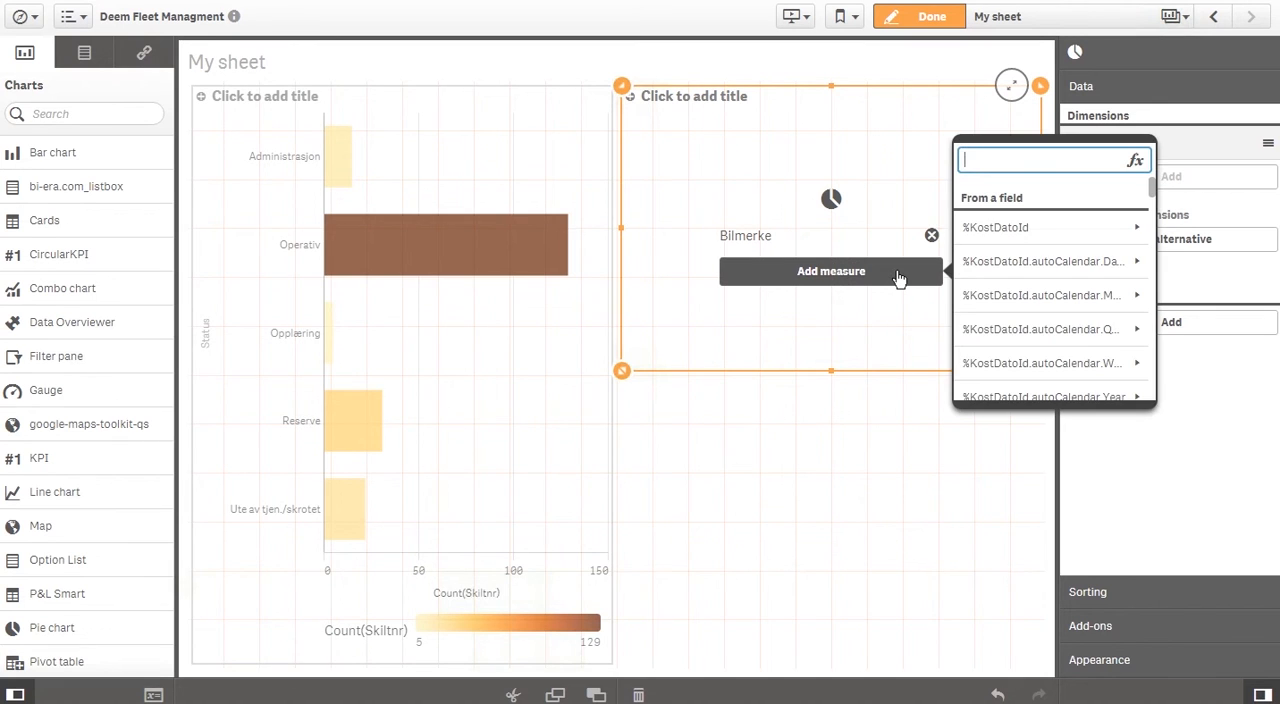
pyautogui.write('skil')
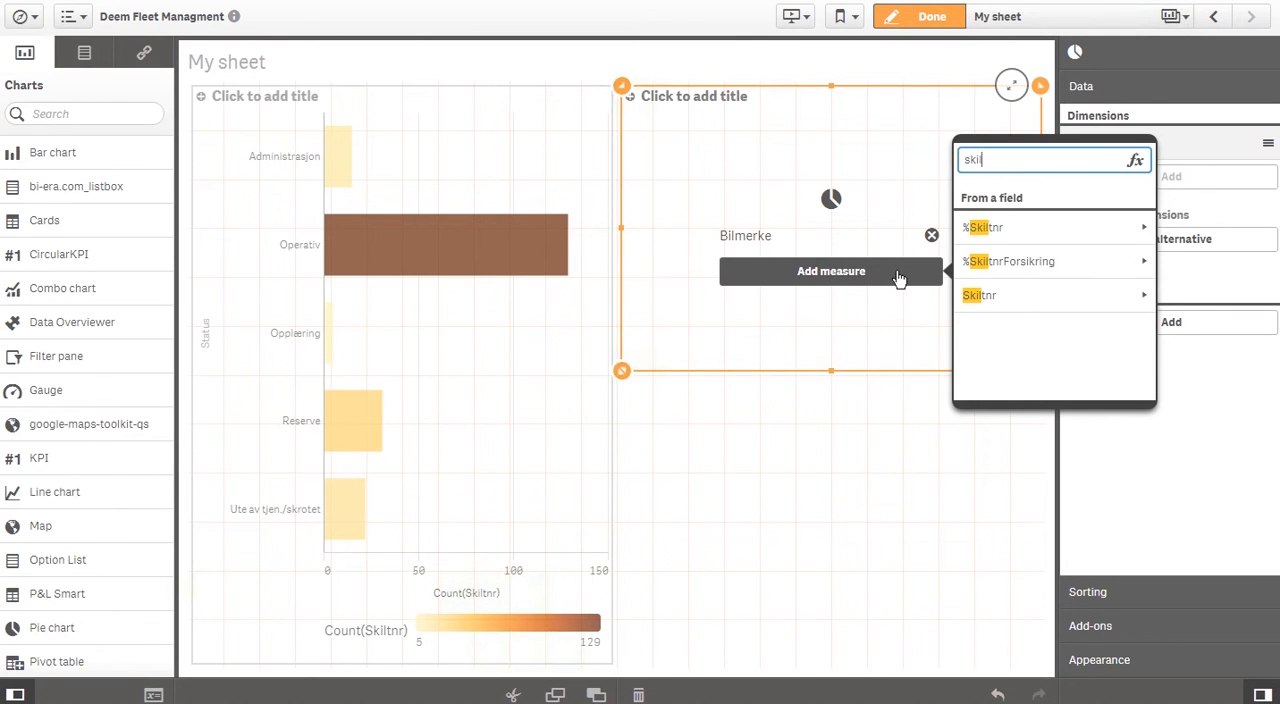
pyautogui.click(1020, 297)
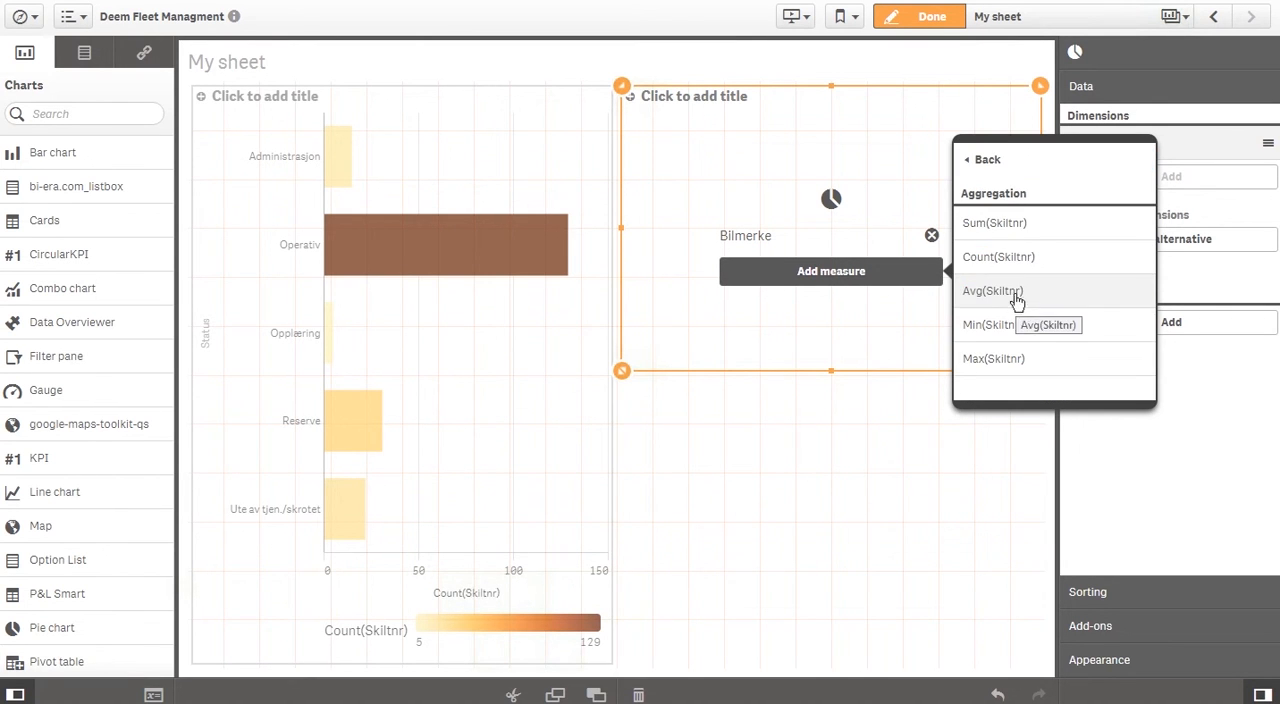
pyautogui.click(1001, 259)
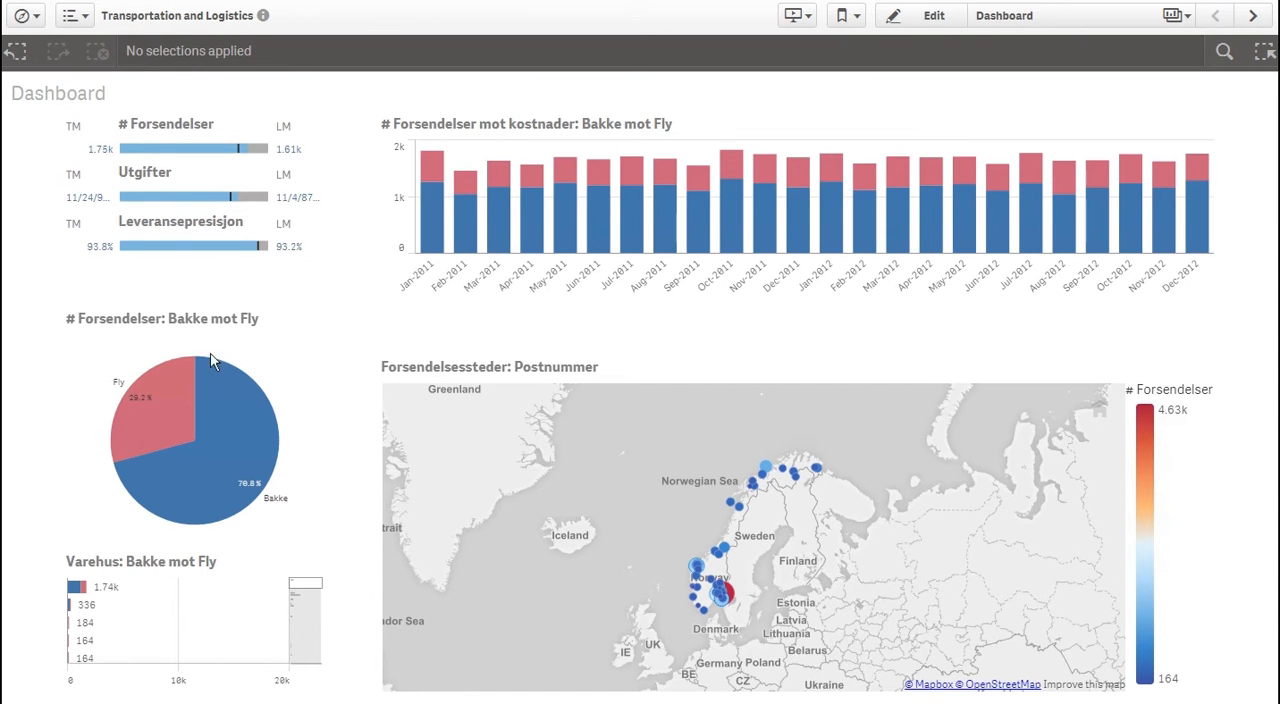
# Examine the shipment charts and map on the Transportation and Logistics Dashboard, and move on to the Distribusjonsruter sheet
pyautogui.moveTo(199, 426)
pyautogui.moveTo(530, 245)
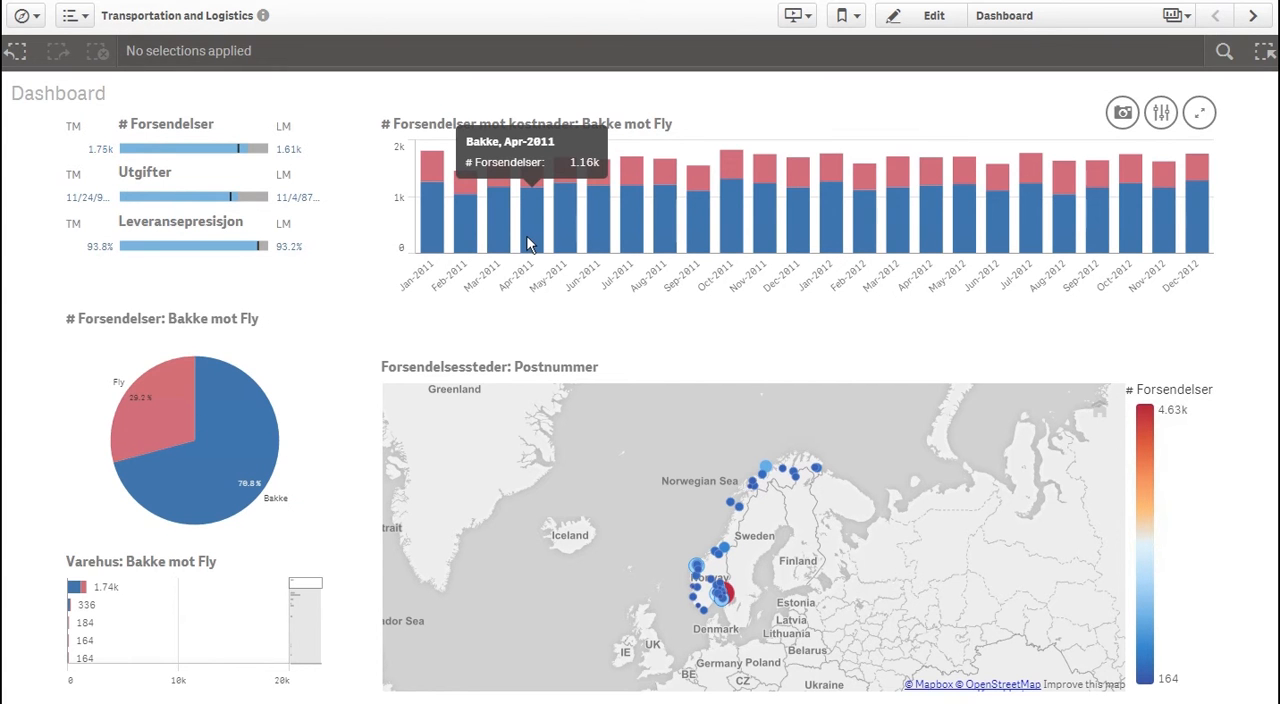
pyautogui.moveTo(617, 508)
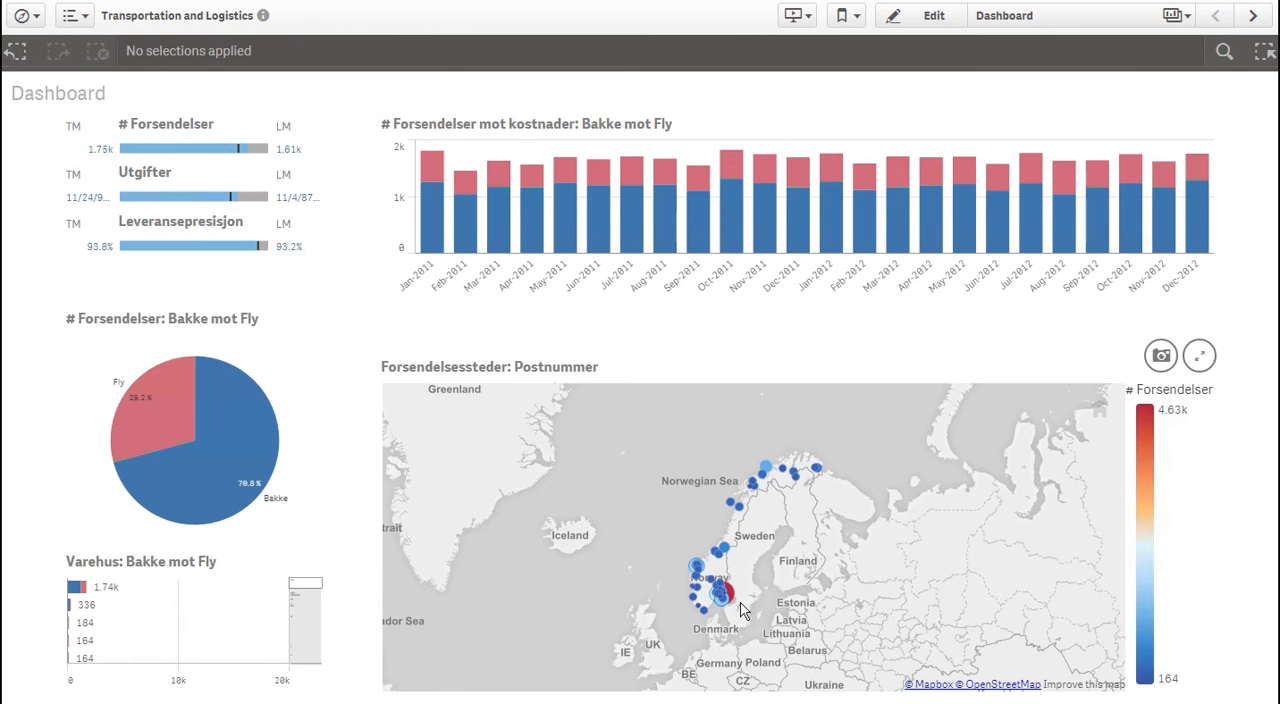
pyautogui.click(1251, 16)
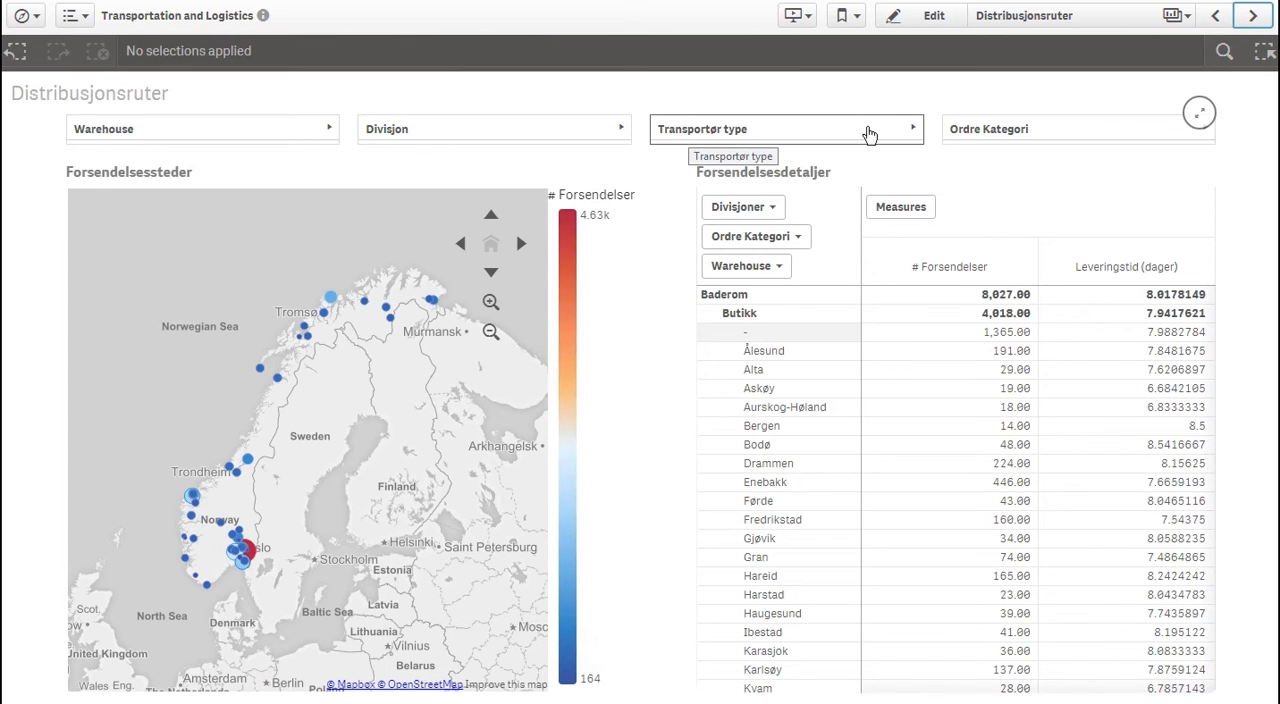
# Filter the Distribusjonsruter sheet to the Oslo warehouse
pyautogui.click(270, 127)
pyautogui.click(591, 128)
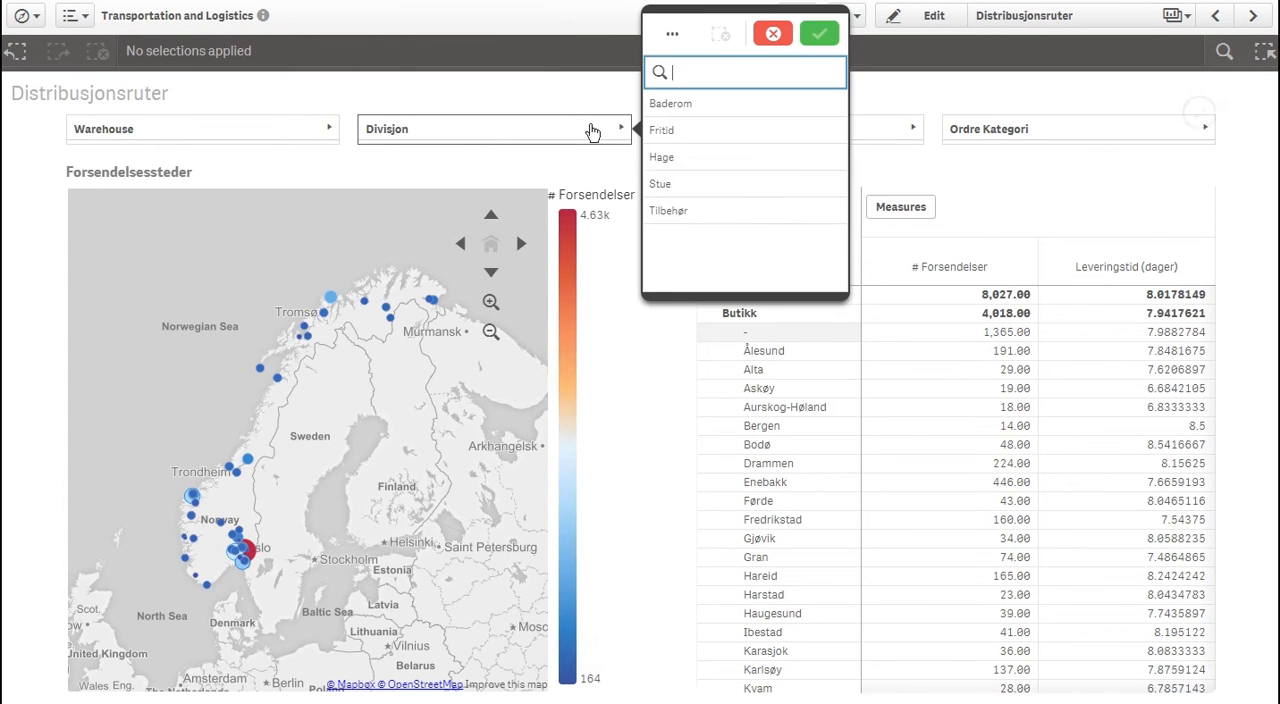
pyautogui.click(280, 129)
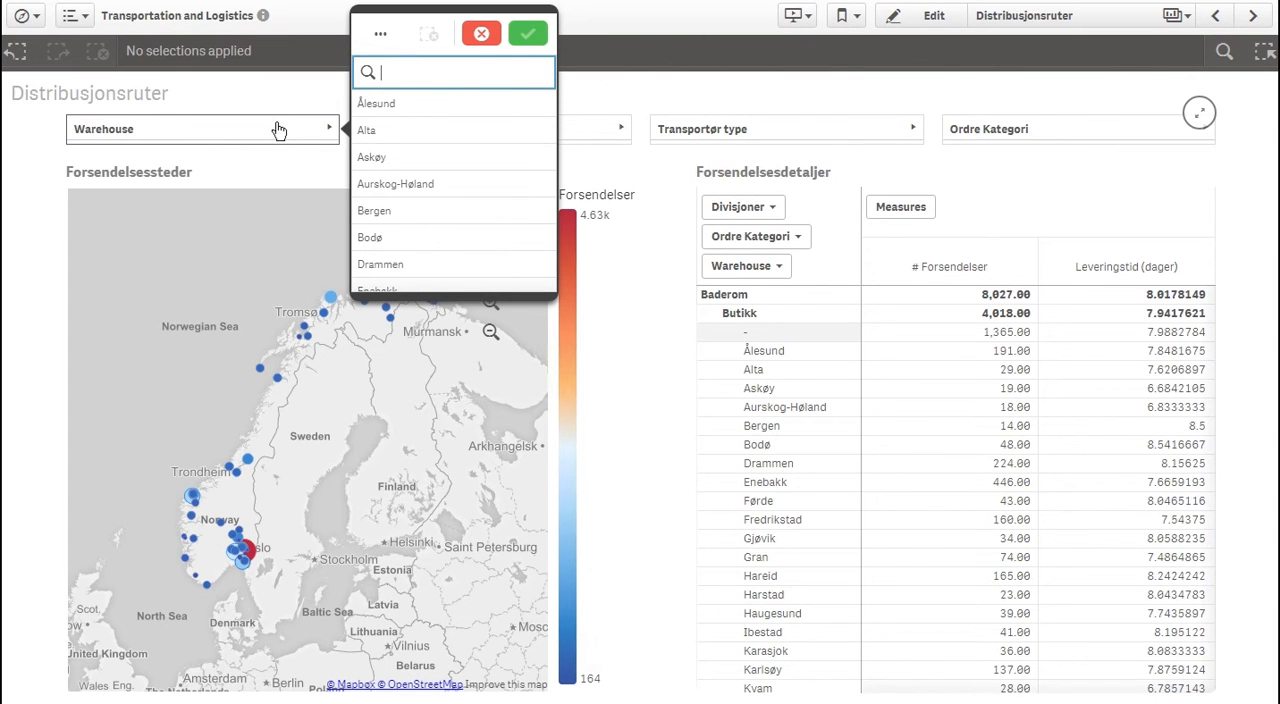
pyautogui.write('oslo')
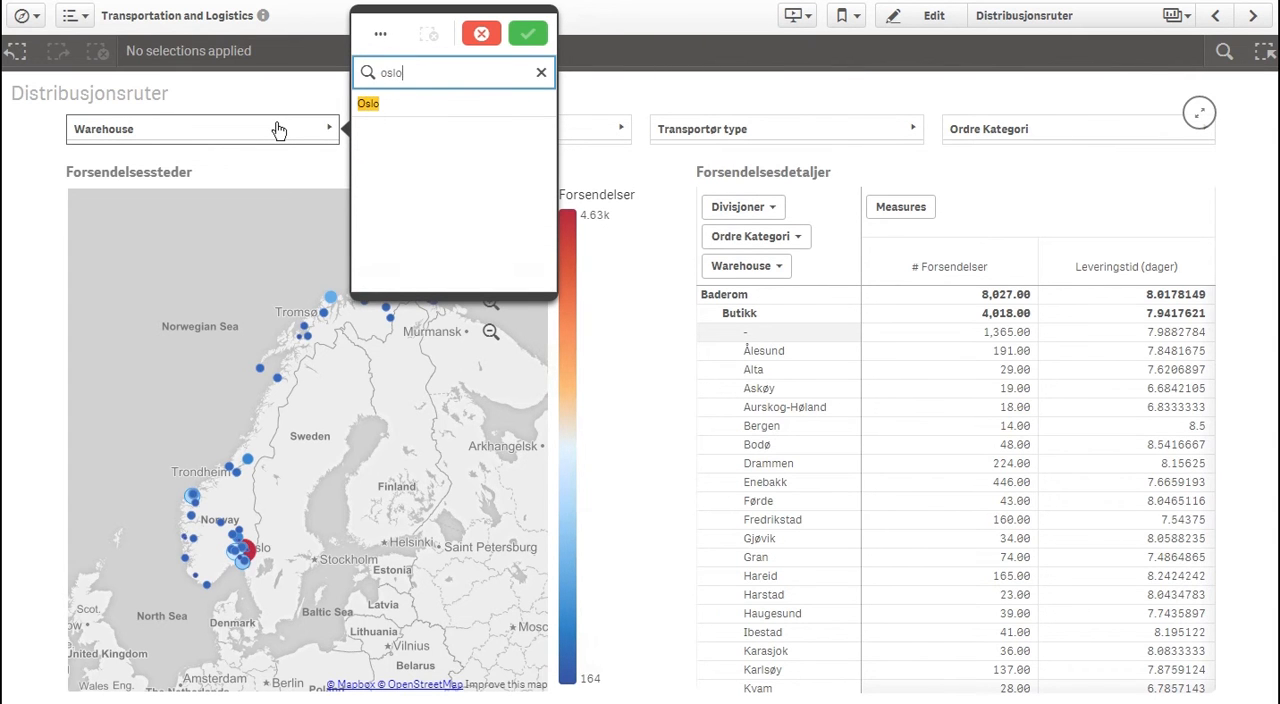
pyautogui.click(367, 104)
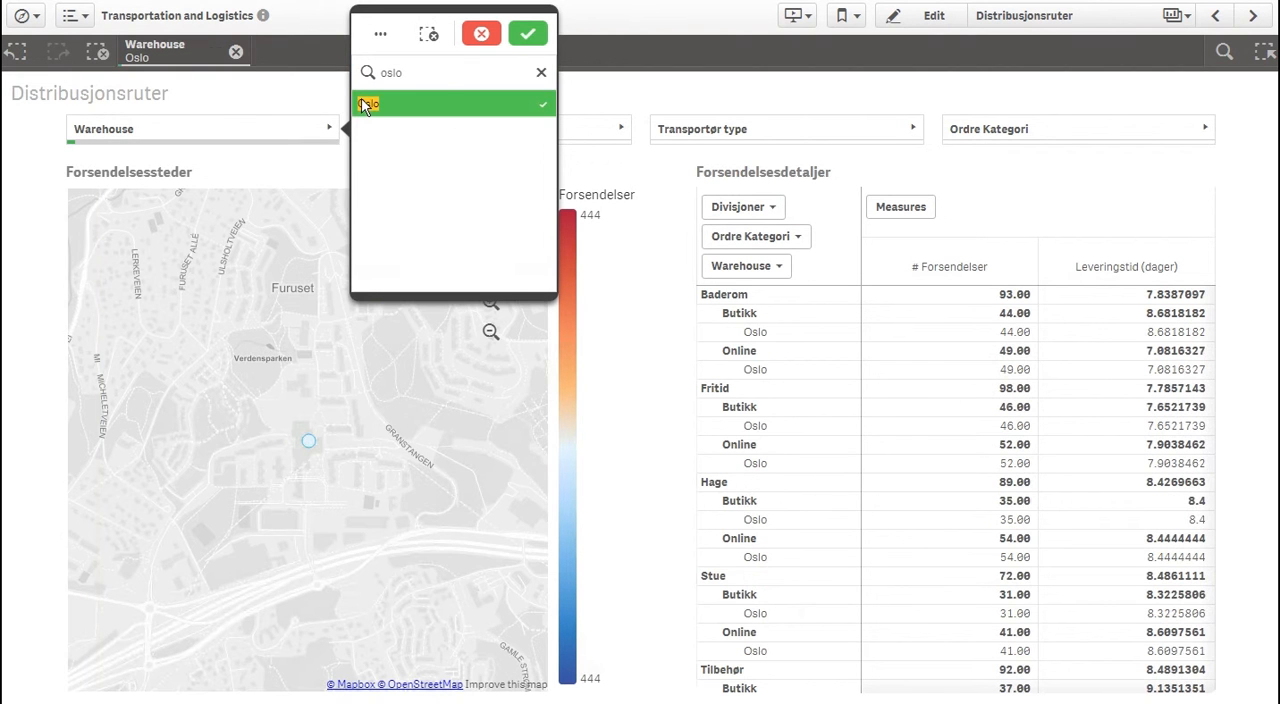
pyautogui.click(527, 35)
# Add Bergen to the Warehouse selection
pyautogui.click(278, 139)
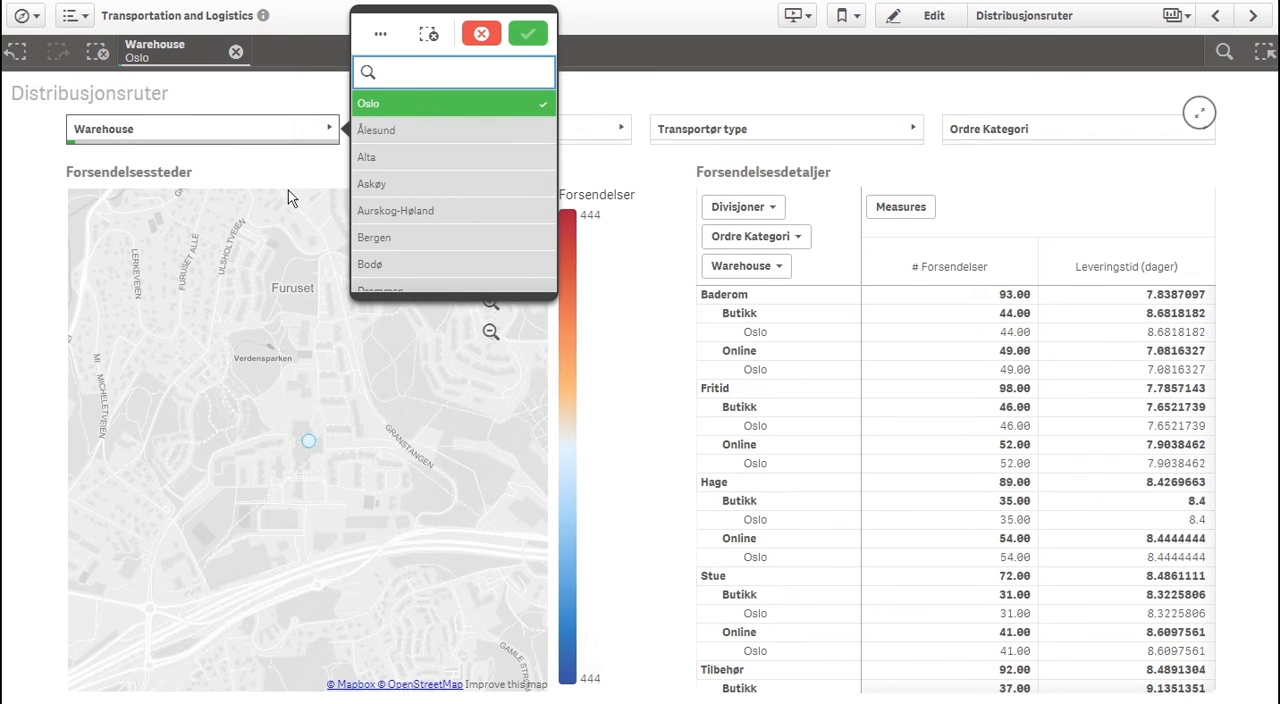
pyautogui.click(370, 238)
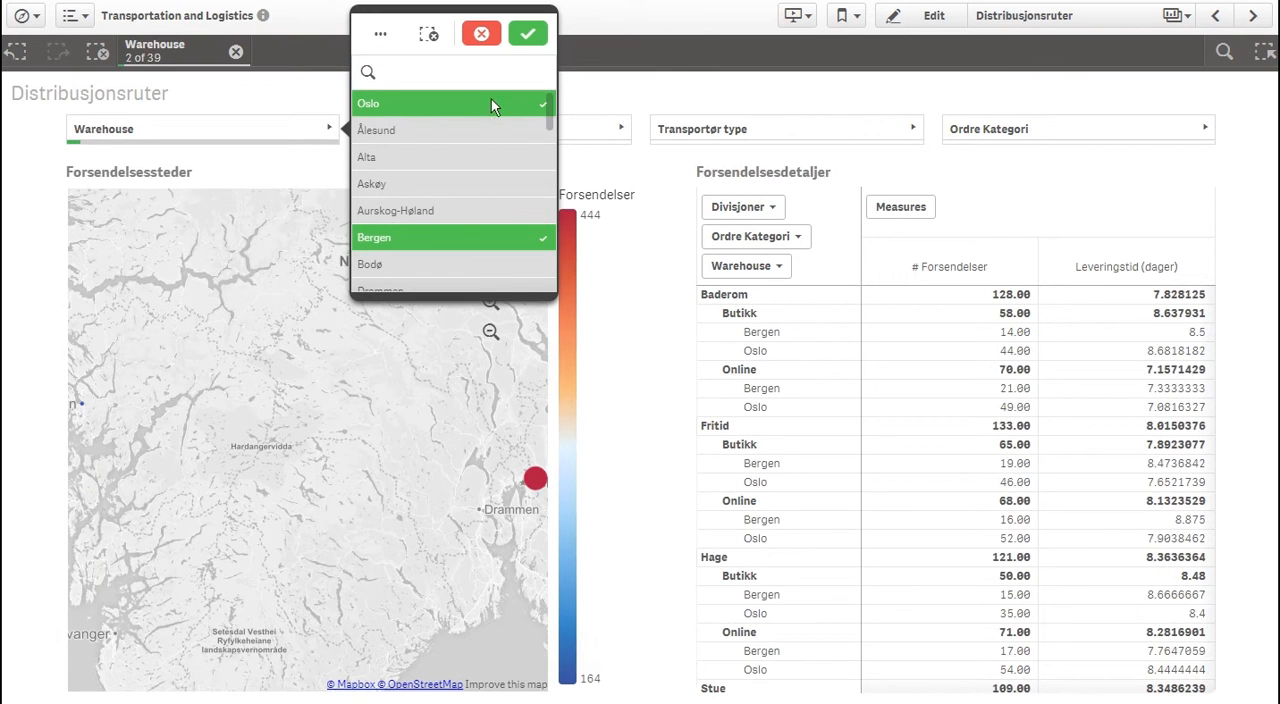
pyautogui.click(529, 36)
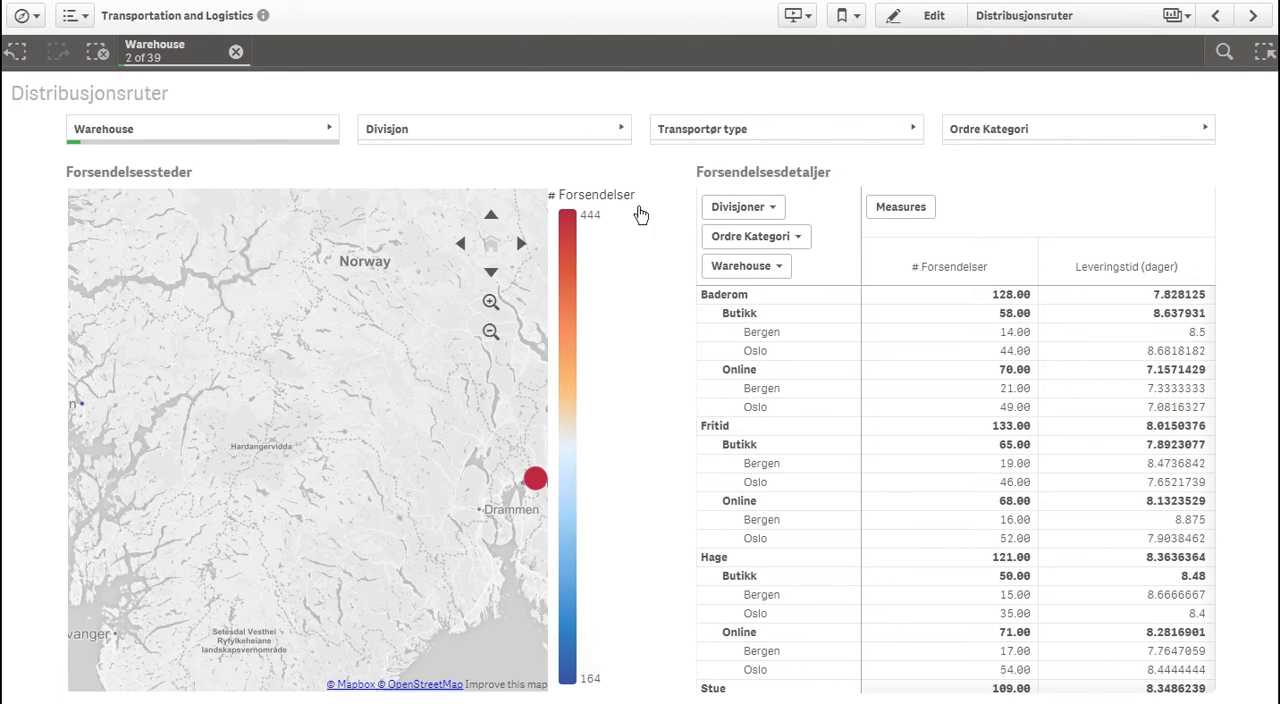
# Take snapshots of the # Forsendelser / # I tide treemap and the I tide % Trend per varehus chart on the Leveransepresisjon sheet
pyautogui.click(1254, 17)
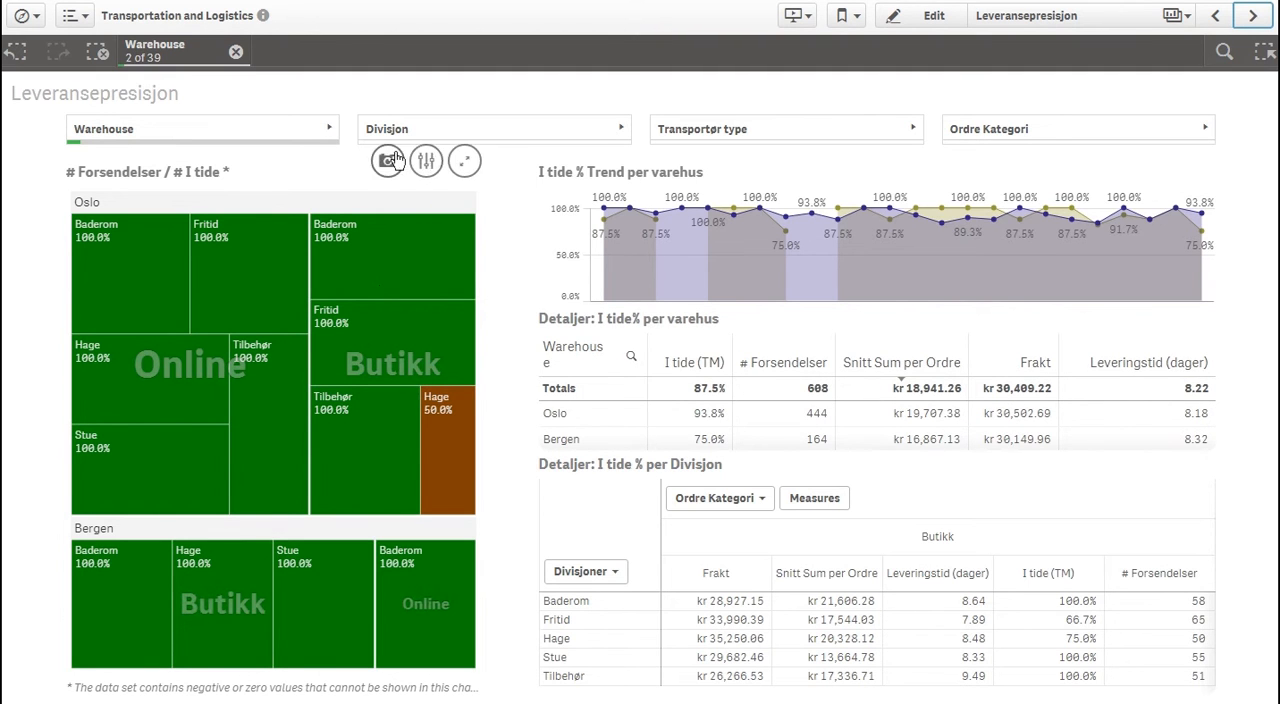
pyautogui.click(388, 160)
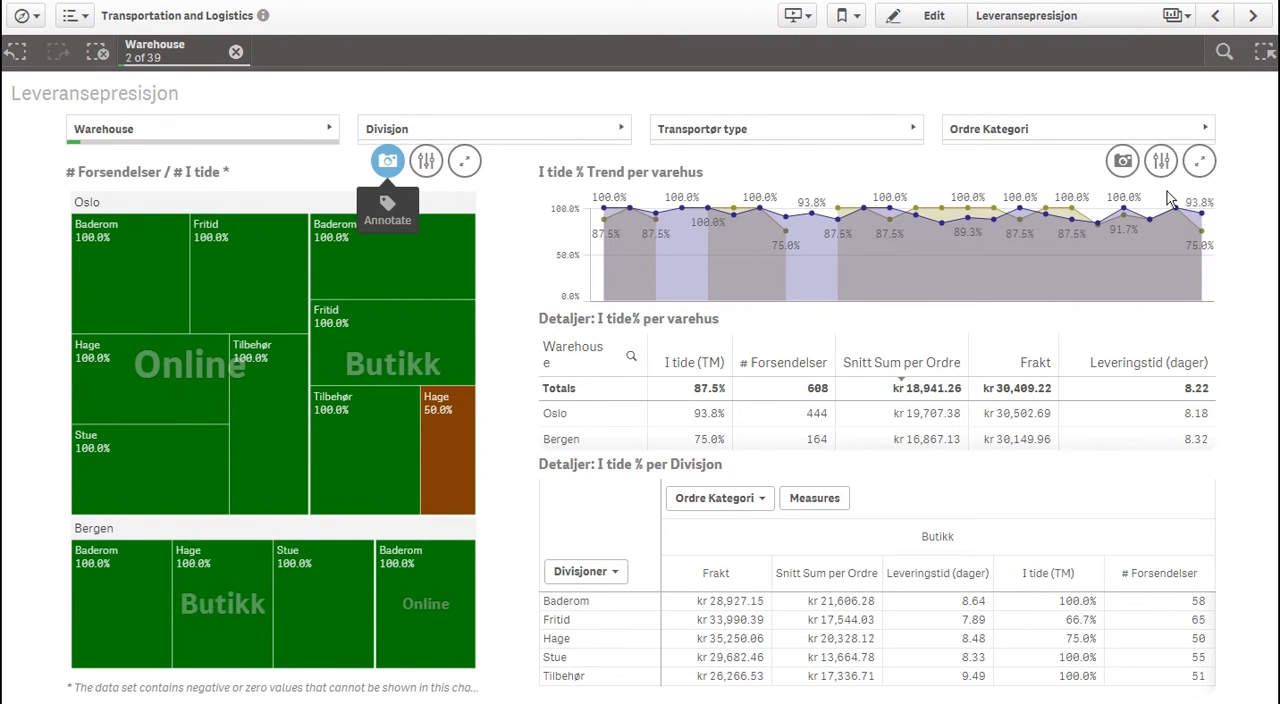
pyautogui.click(1122, 162)
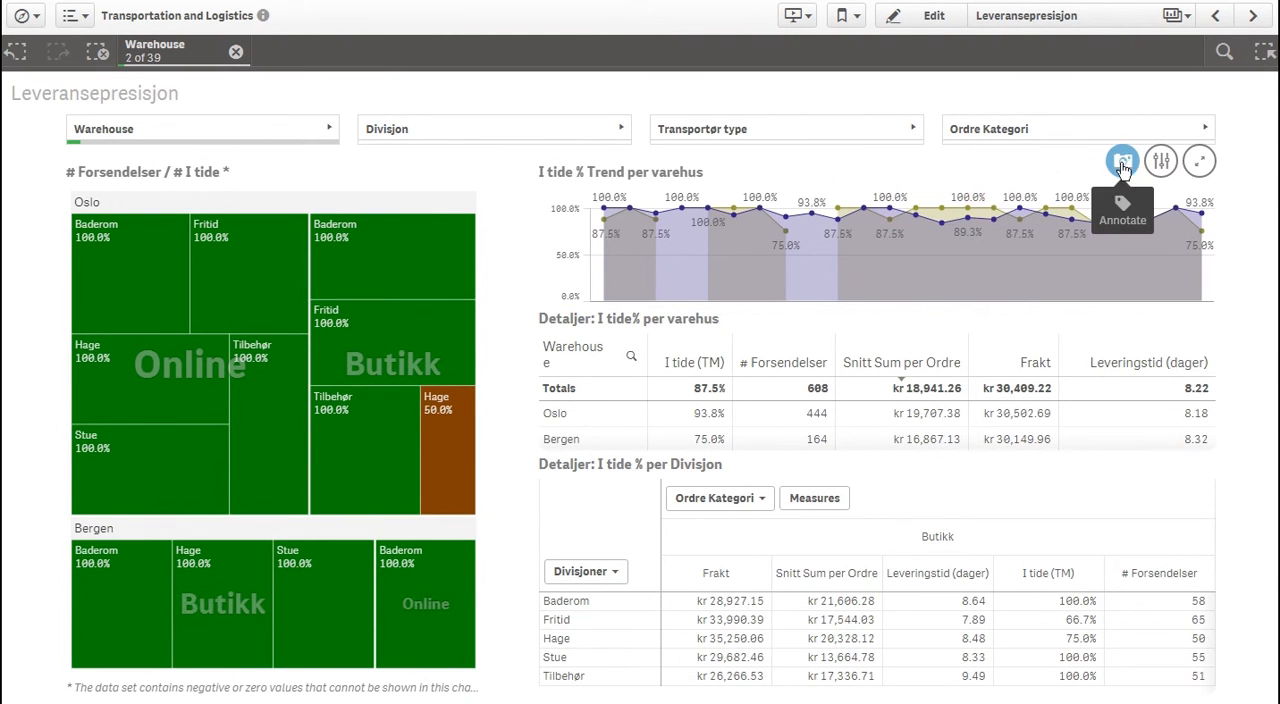
# View the Frakt analyse sheet and open the overview of the app's stories
pyautogui.moveTo(1003, 385)
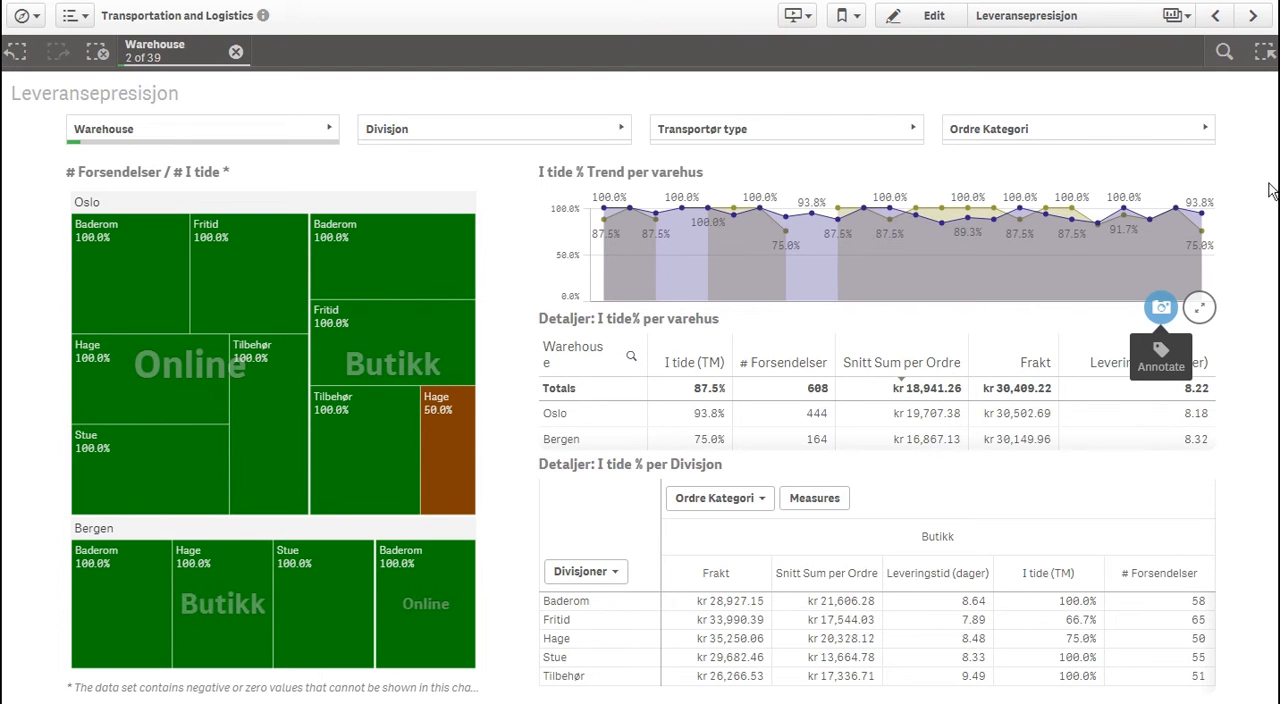
pyautogui.click(1253, 17)
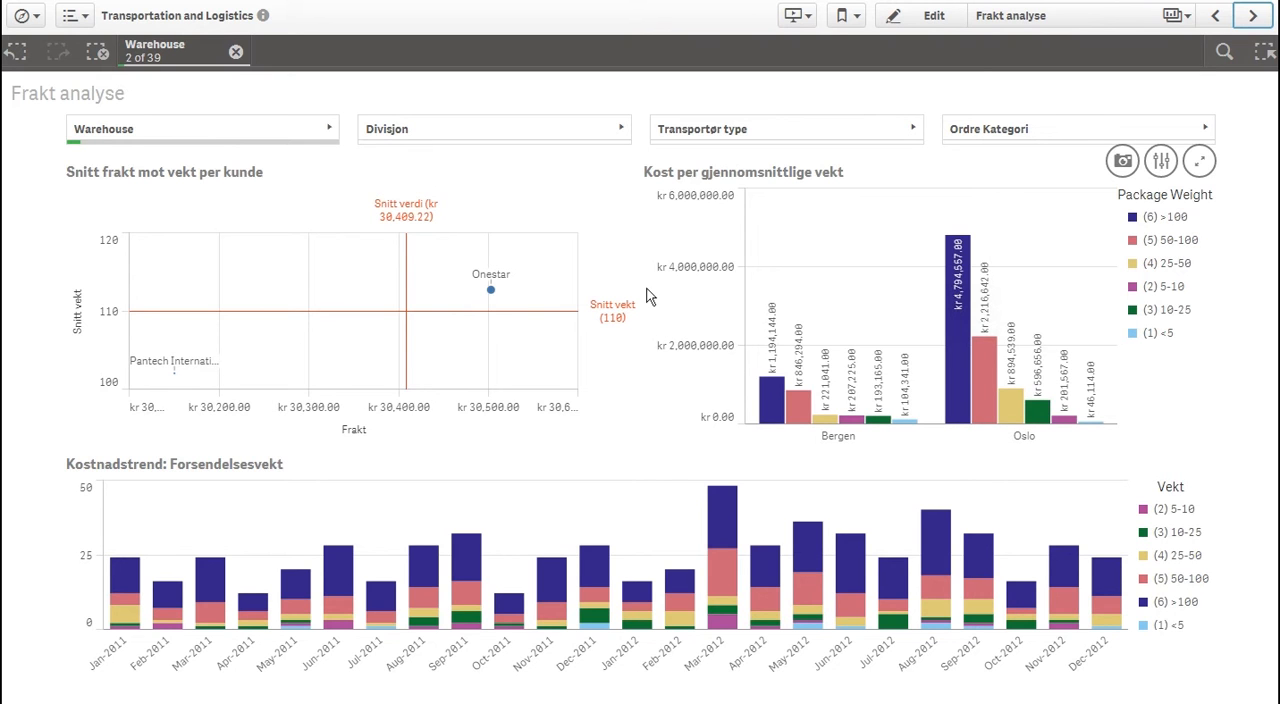
pyautogui.click(793, 15)
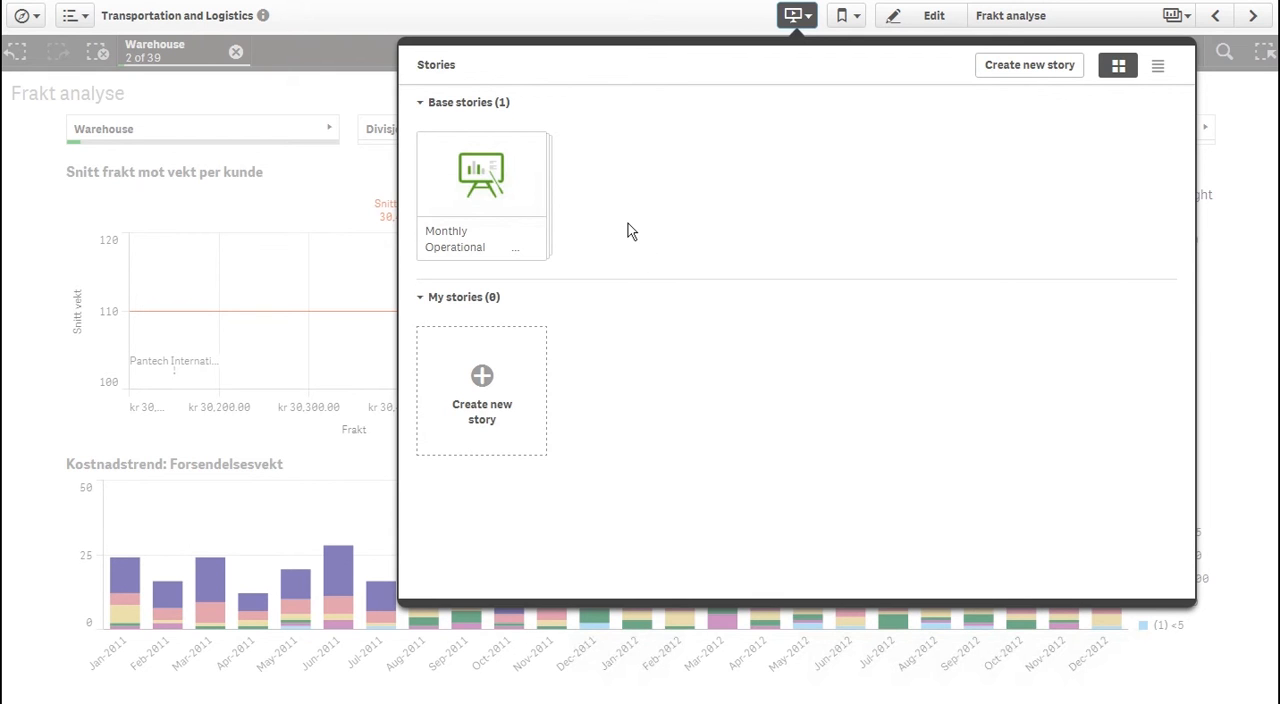
# View the Monthly Operational base story and return to the stories overview
pyautogui.click(480, 190)
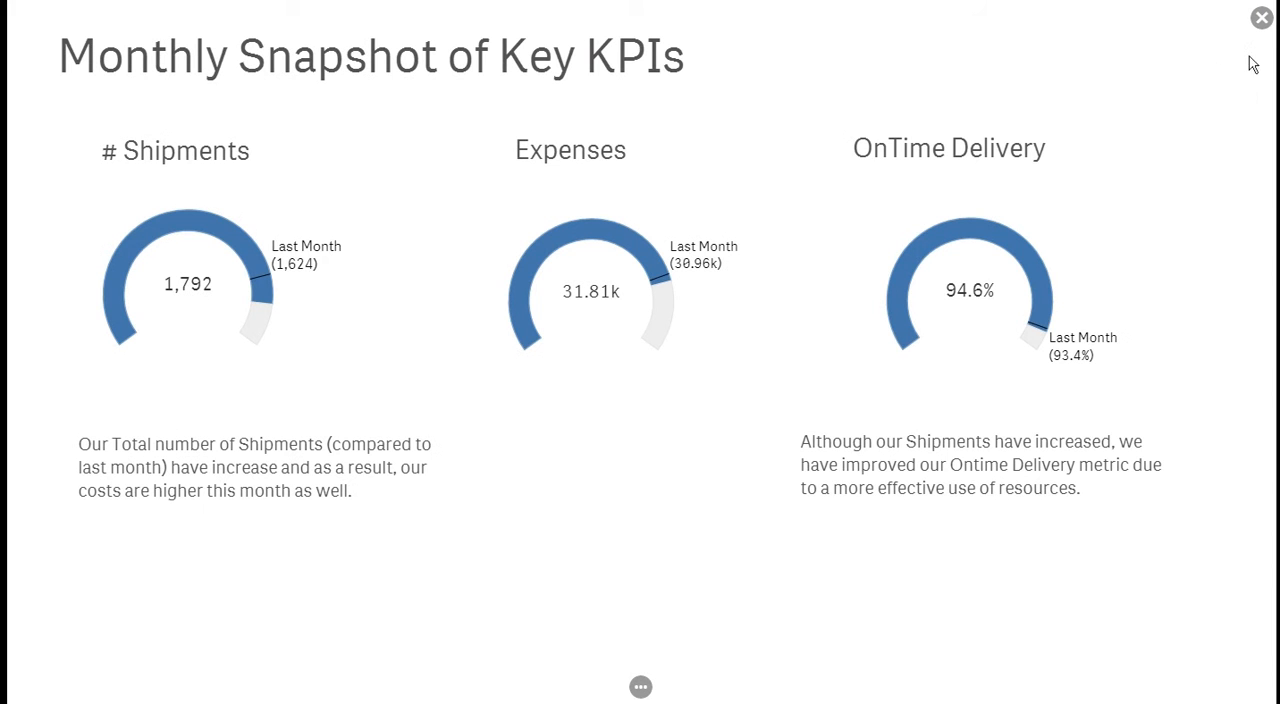
pyautogui.click(1263, 20)
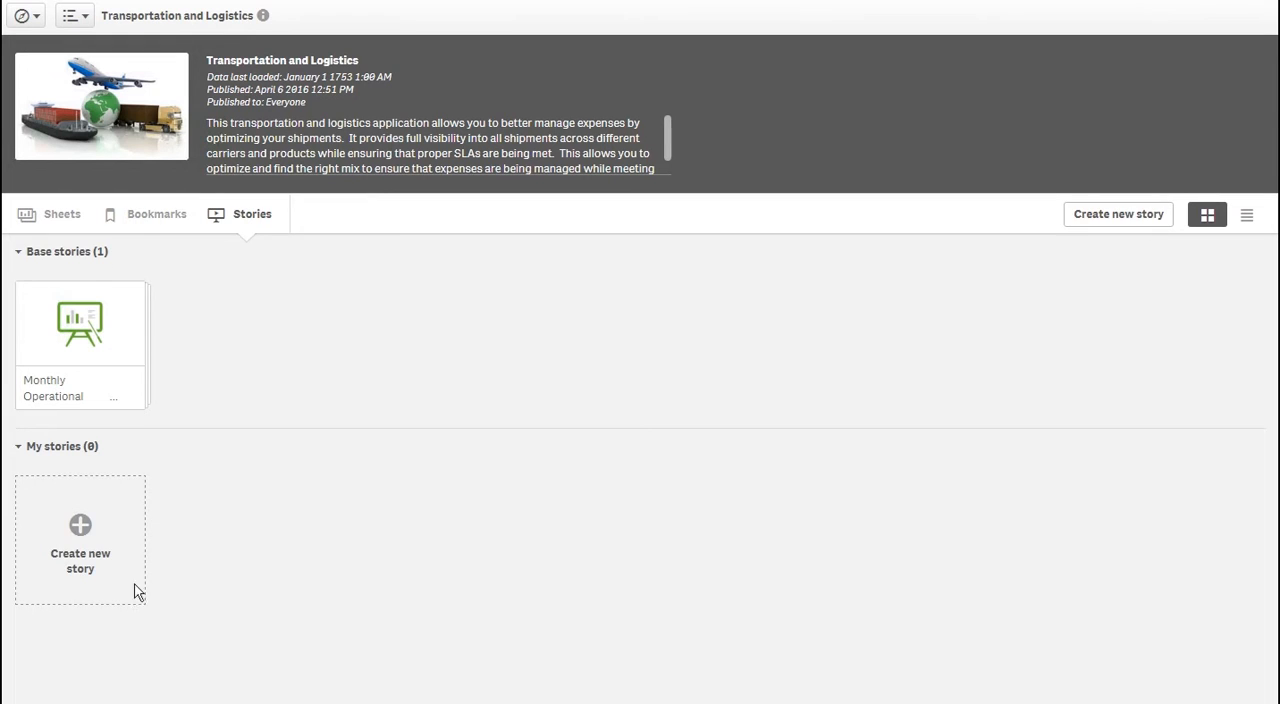
# Create a new story under My stories with the title "My story"
pyautogui.click(94, 549)
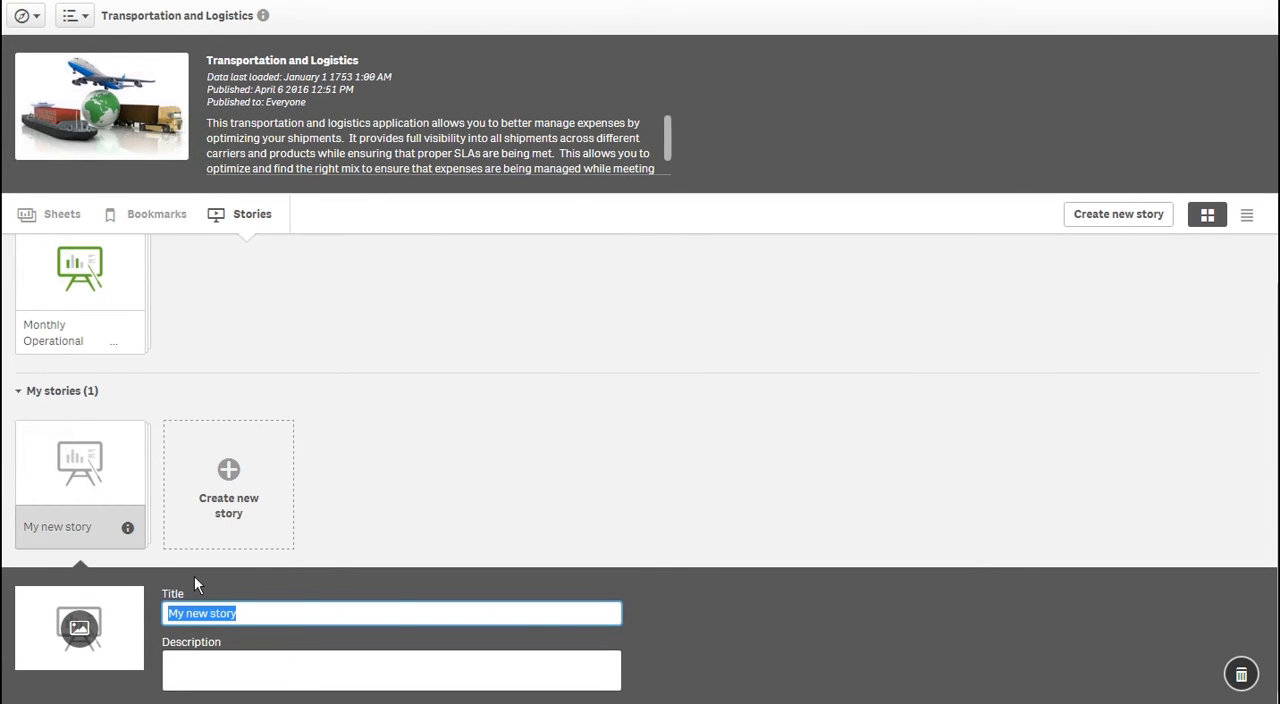
pyautogui.write('M')
pyautogui.press('BackSpace')
pyautogui.press('BackSpace')
pyautogui.write('ory')
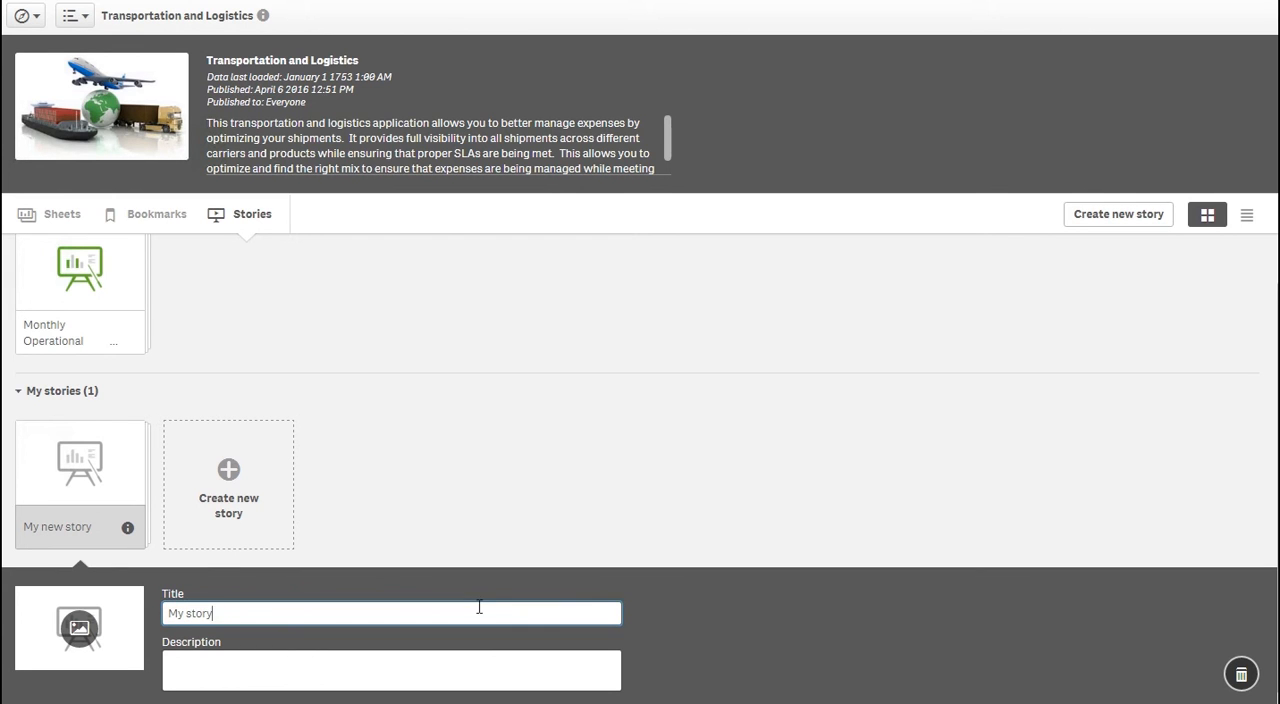
pyautogui.press('Return')
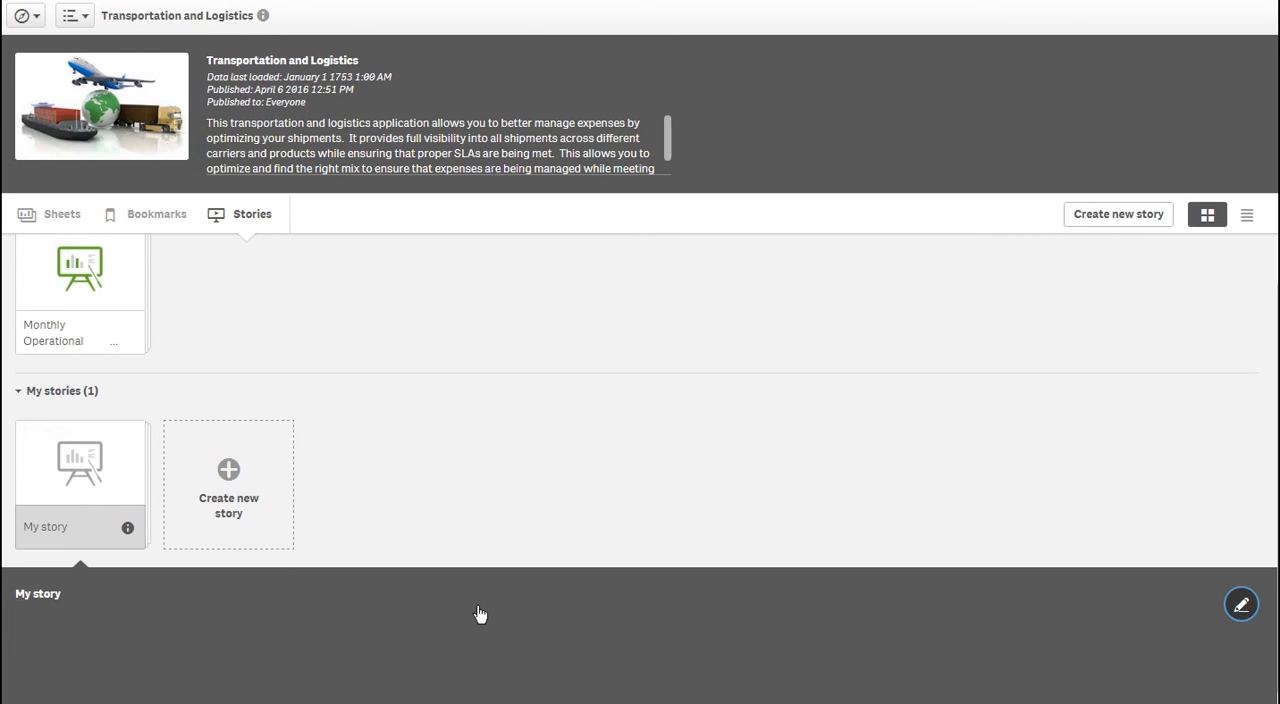
# Open My story and add a title text object reading "Månedsrapport" near the middle of the first slide
pyautogui.click(83, 468)
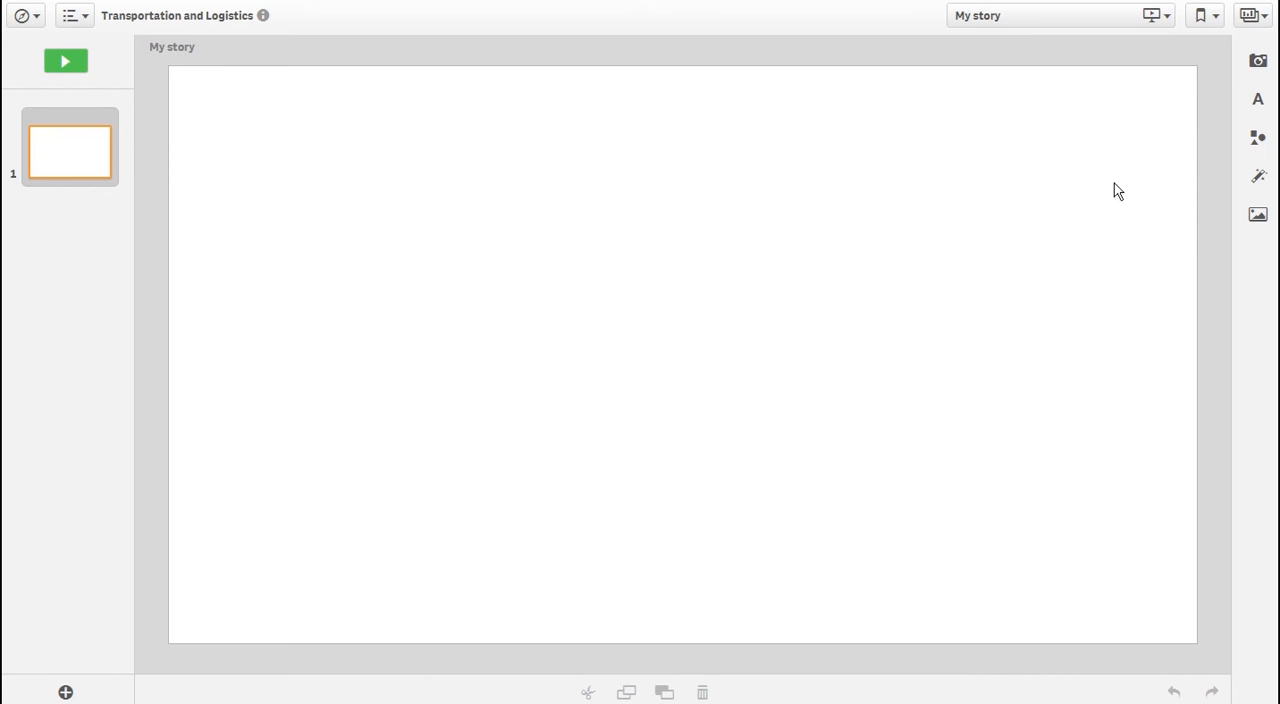
pyautogui.click(1257, 100)
pyautogui.moveTo(1094, 106); pyautogui.dragTo(680, 304)
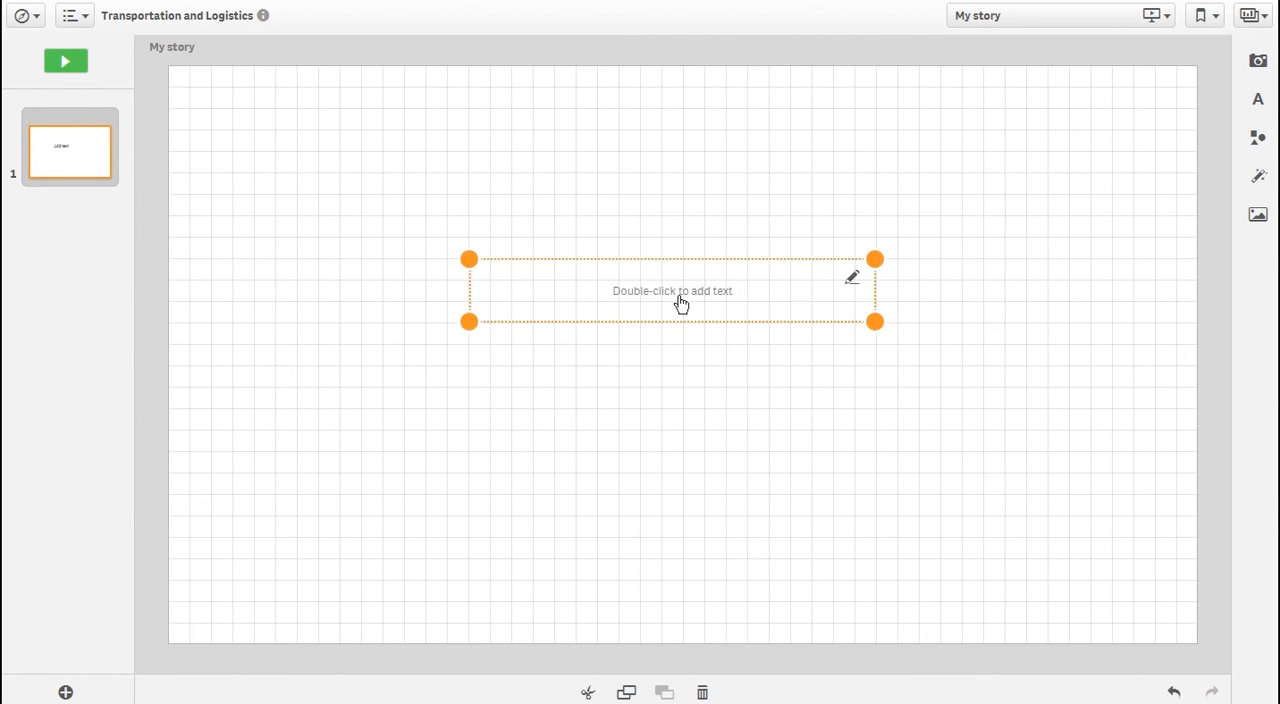
pyautogui.doubleClick(680, 304)
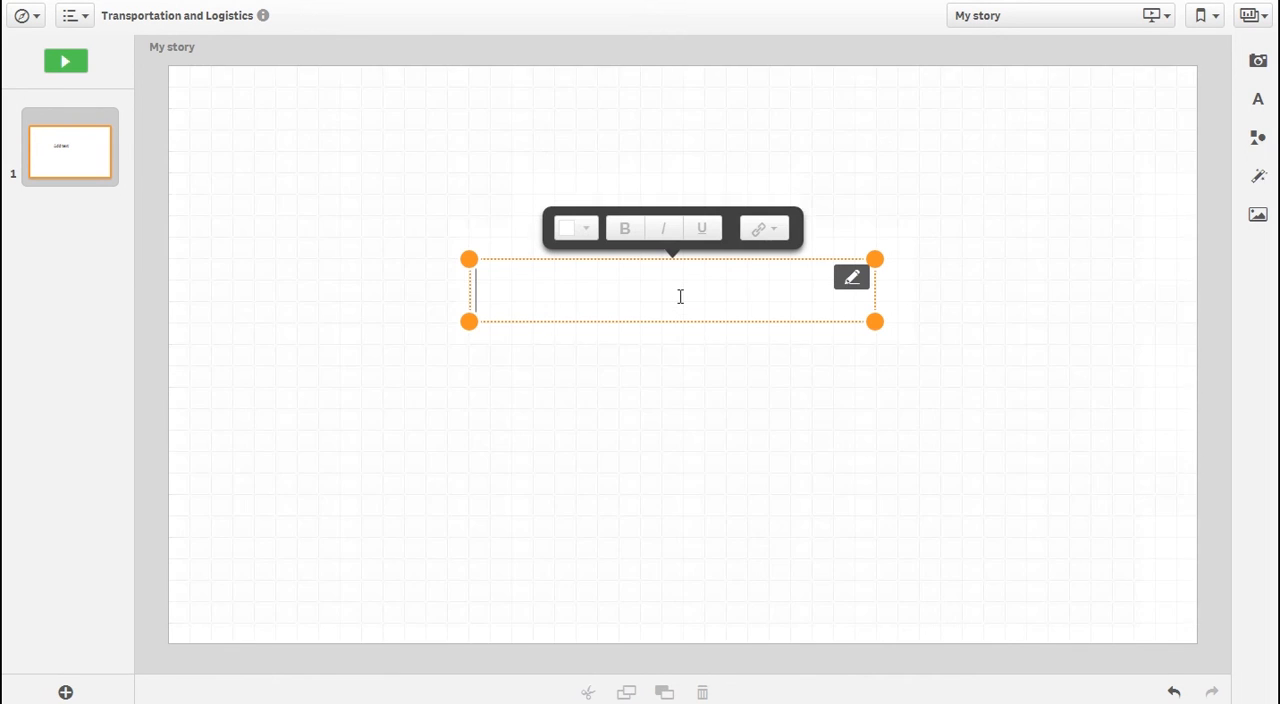
pyautogui.write('Månedsrapport')
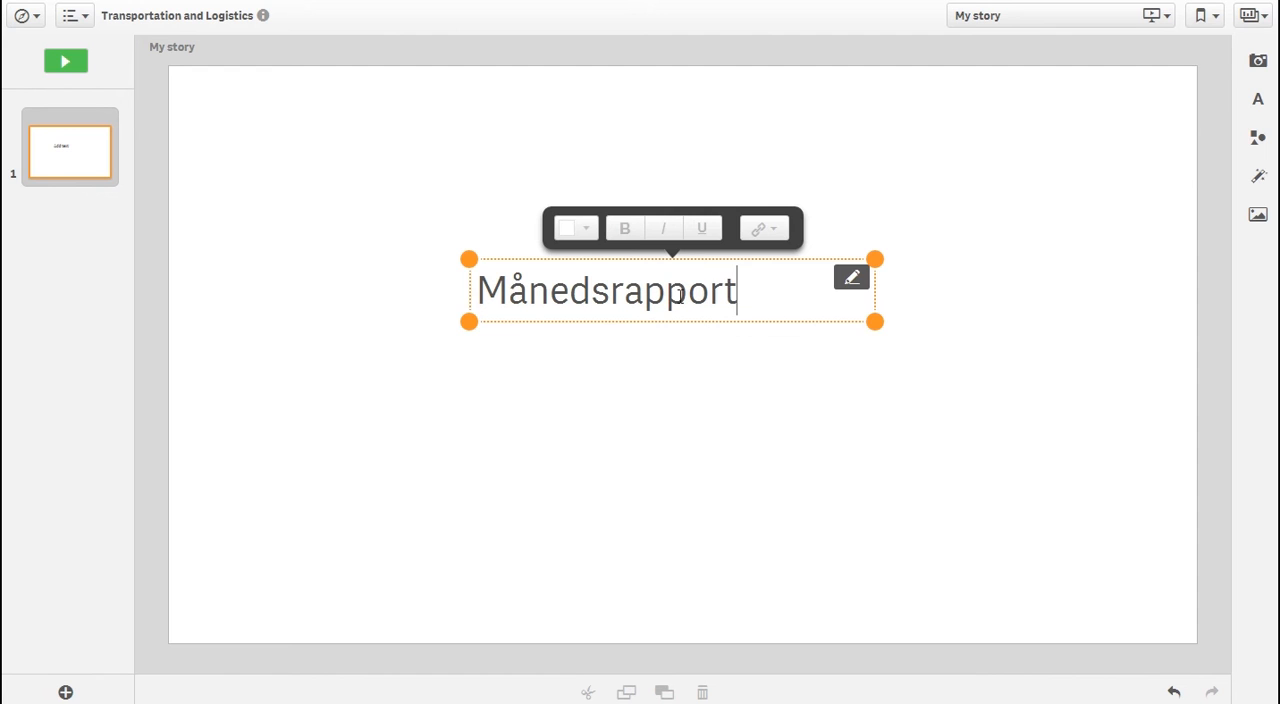
pyautogui.click(706, 380)
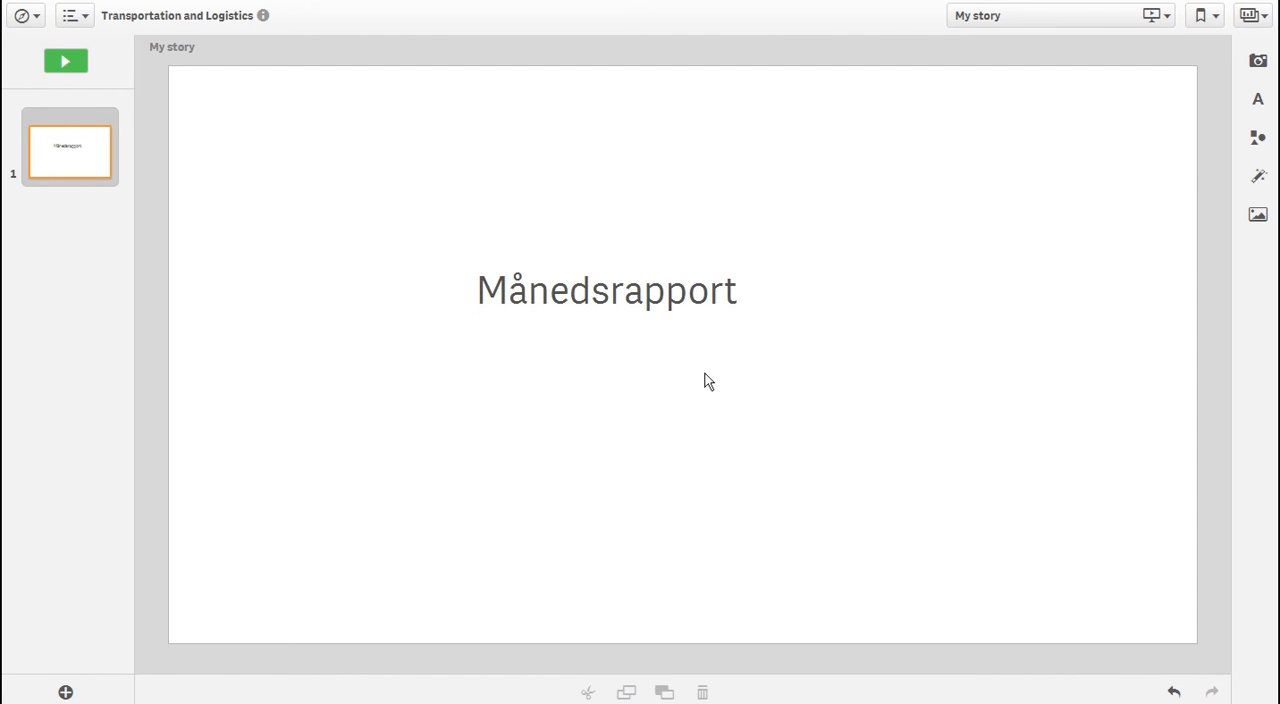
# Insert the default library image Qlik_default_qlikcircles.png on the first slide and place it in the slide's lower-right corner
pyautogui.click(1257, 217)
pyautogui.moveTo(1060, 226); pyautogui.dragTo(947, 459)
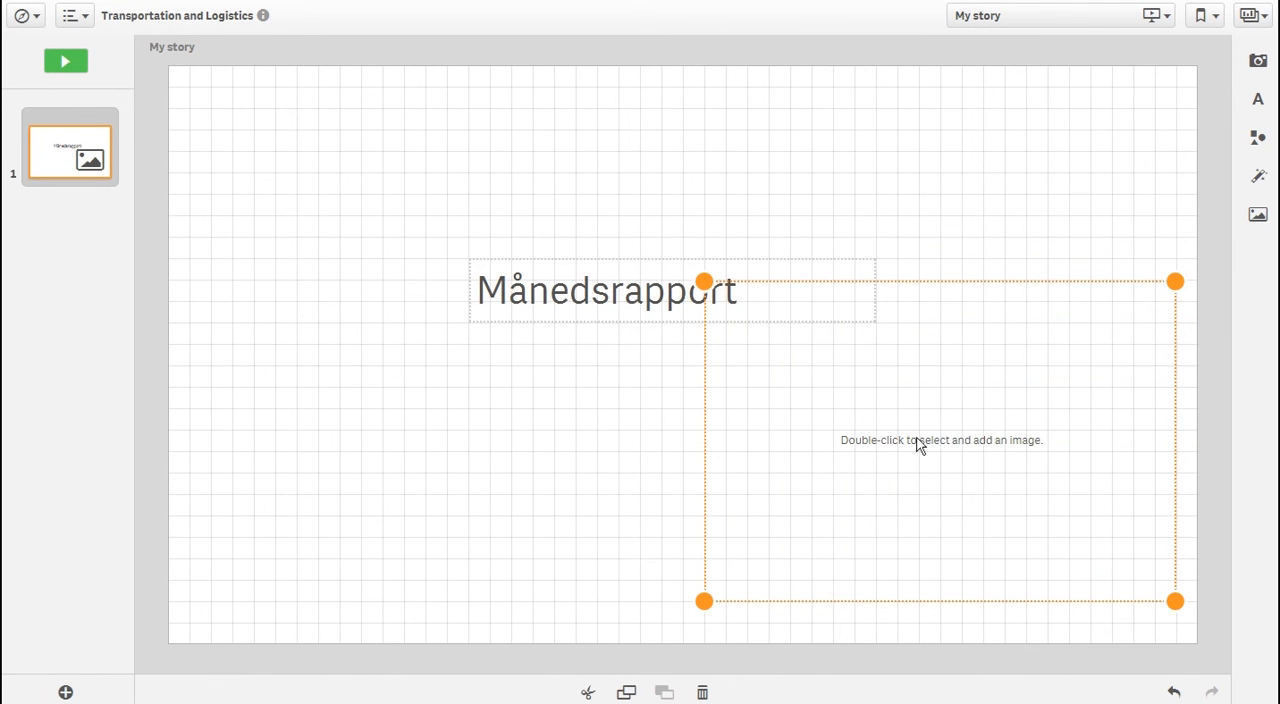
pyautogui.doubleClick(917, 443)
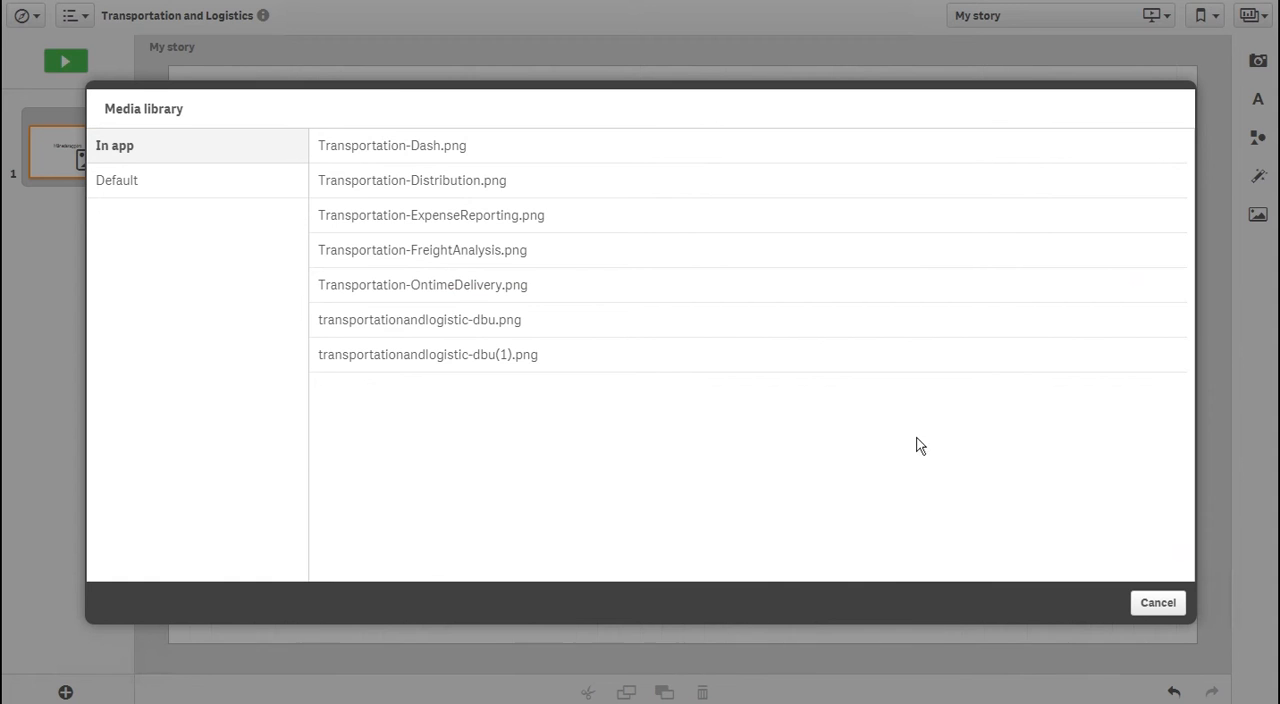
pyautogui.click(246, 182)
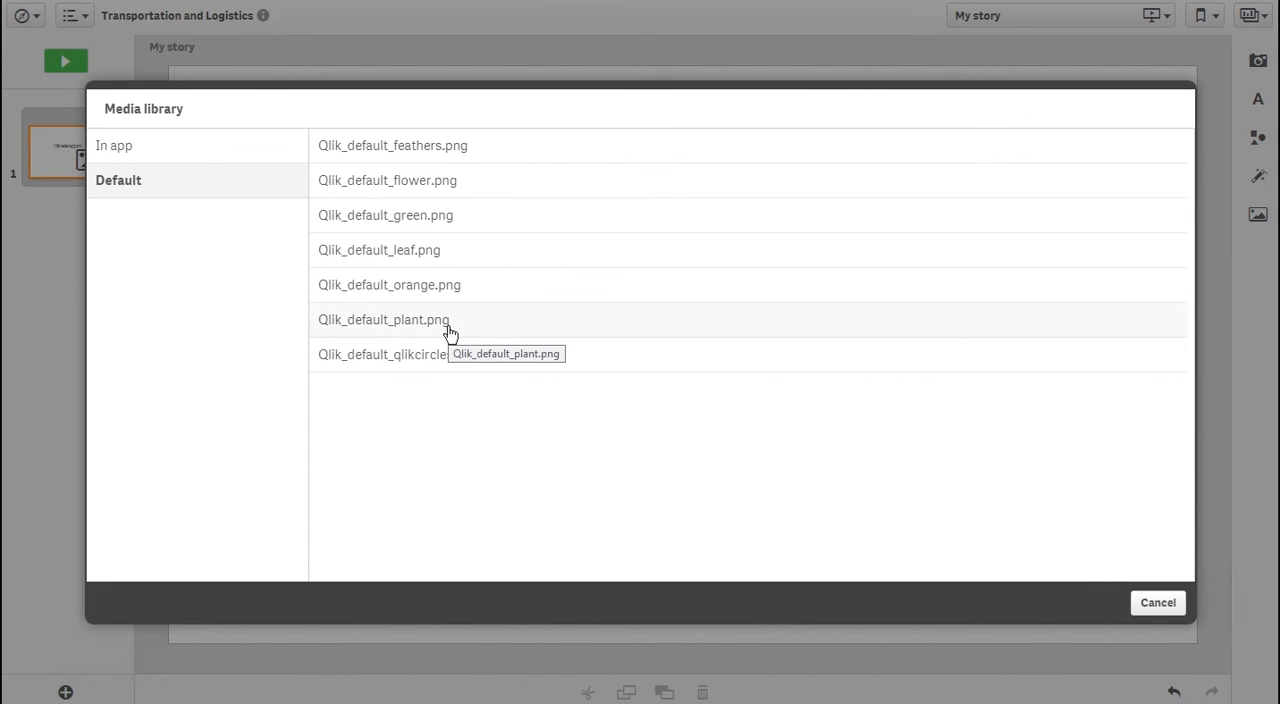
pyautogui.click(449, 356)
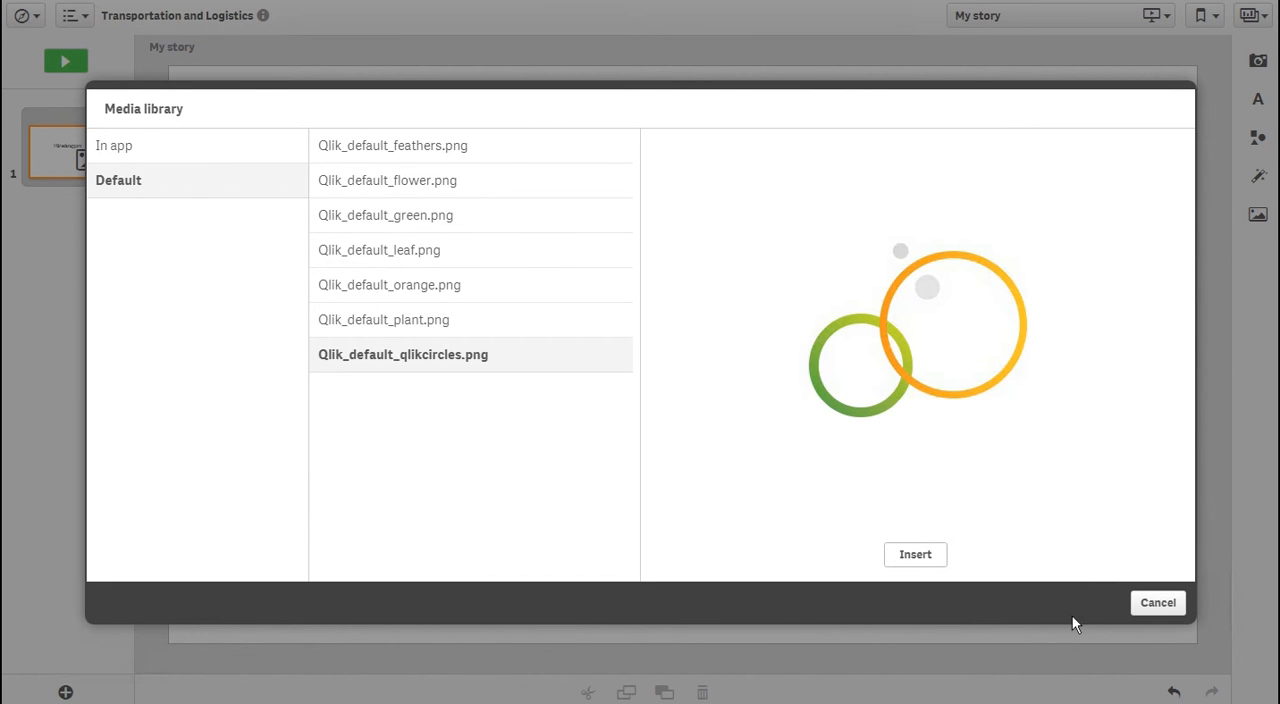
pyautogui.click(926, 552)
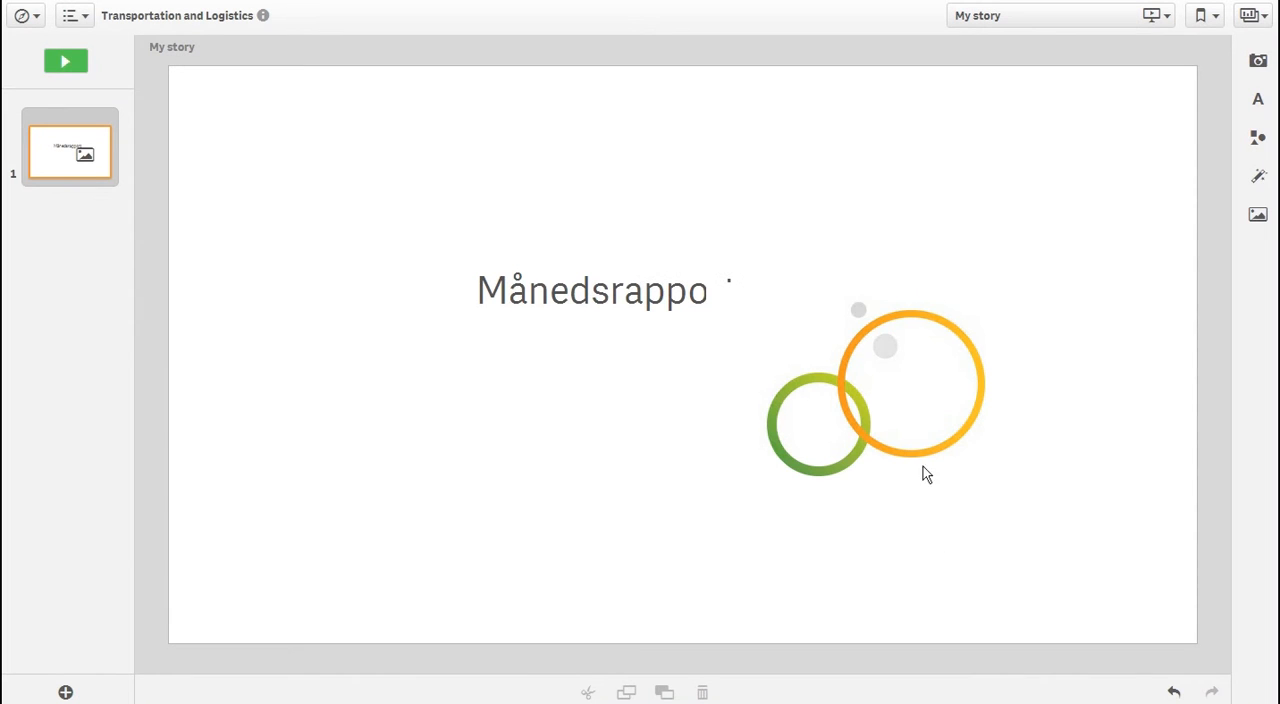
pyautogui.moveTo(900, 421); pyautogui.dragTo(1020, 558)
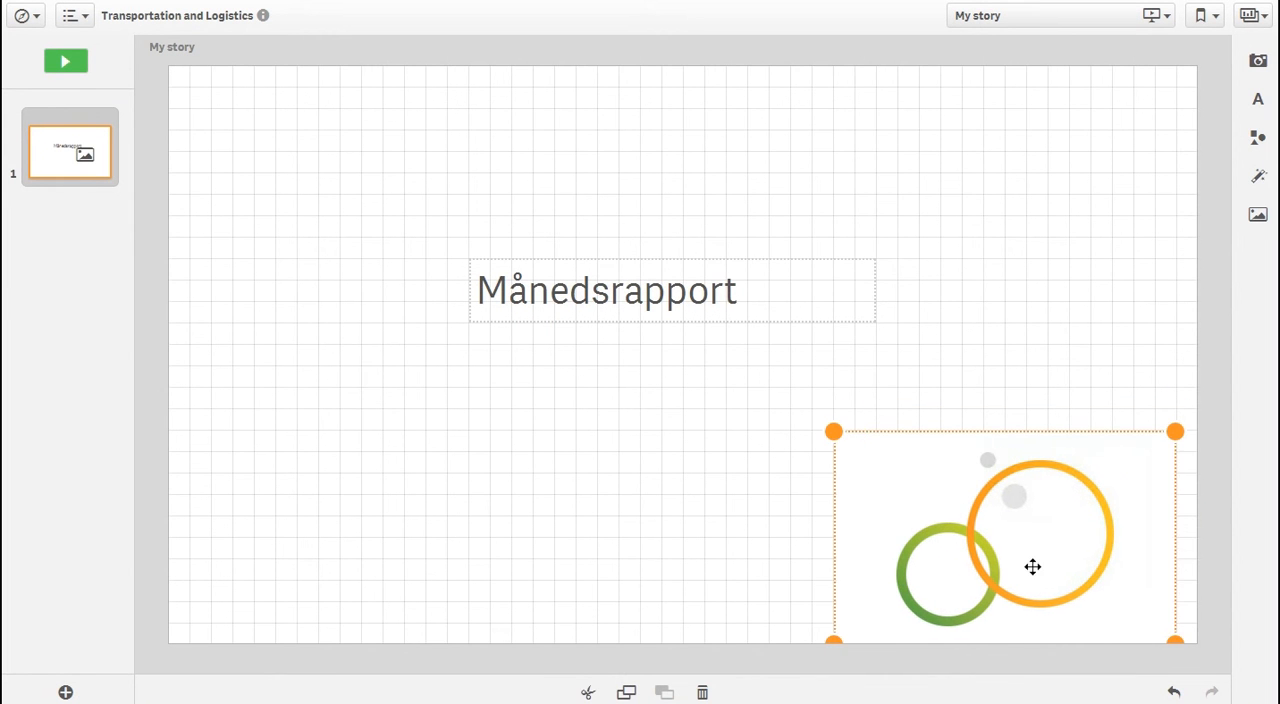
pyautogui.click(790, 554)
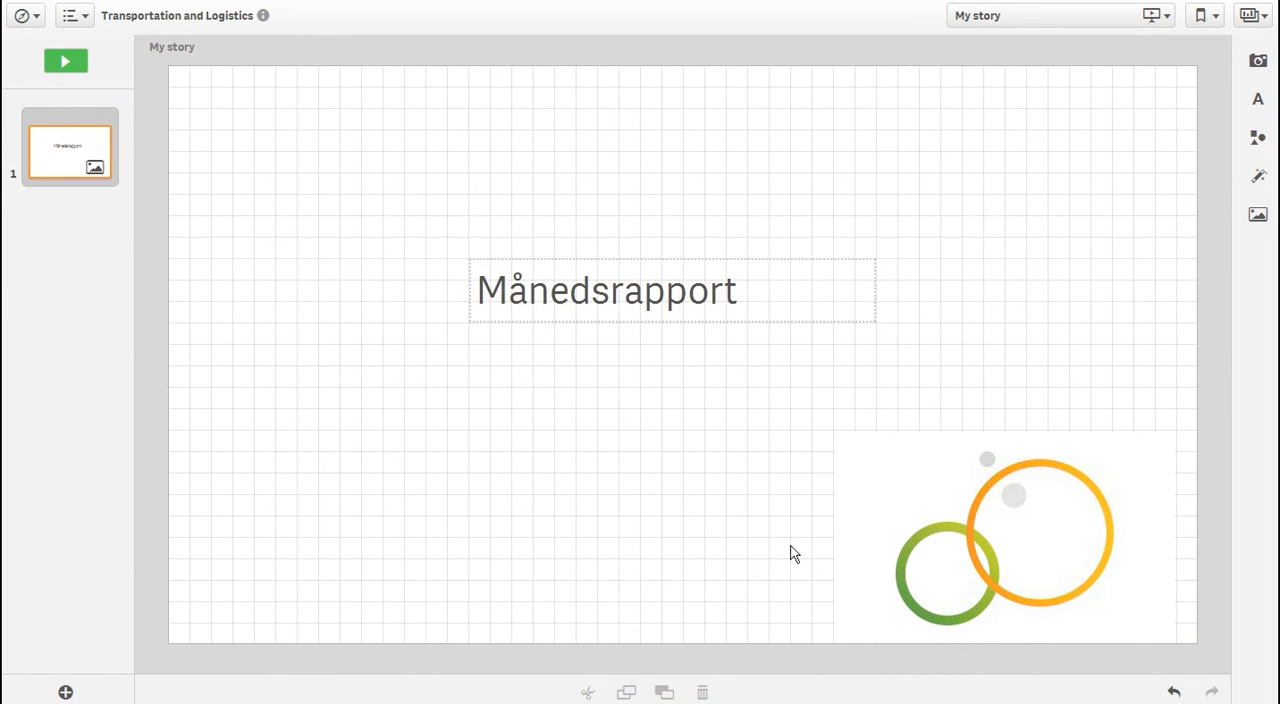
# Add a Sheet slide to the story and embed the Dashboard sheet in it
pyautogui.click(66, 693)
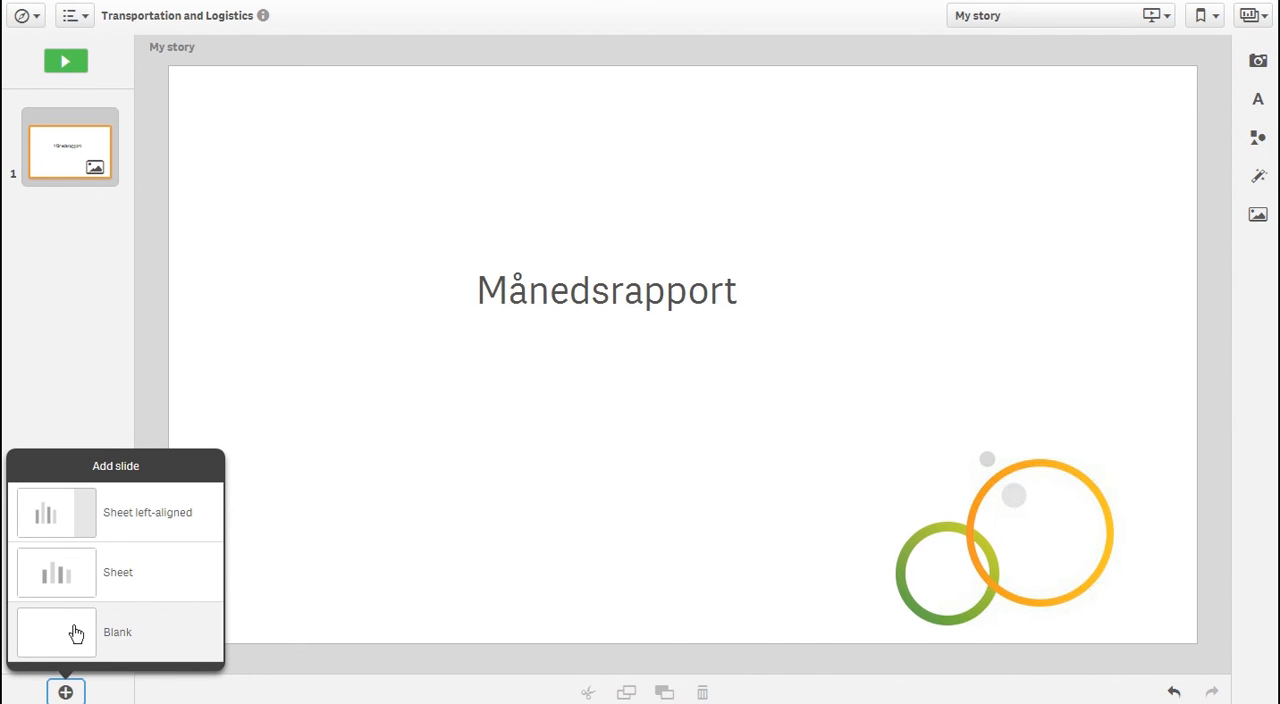
pyautogui.click(62, 576)
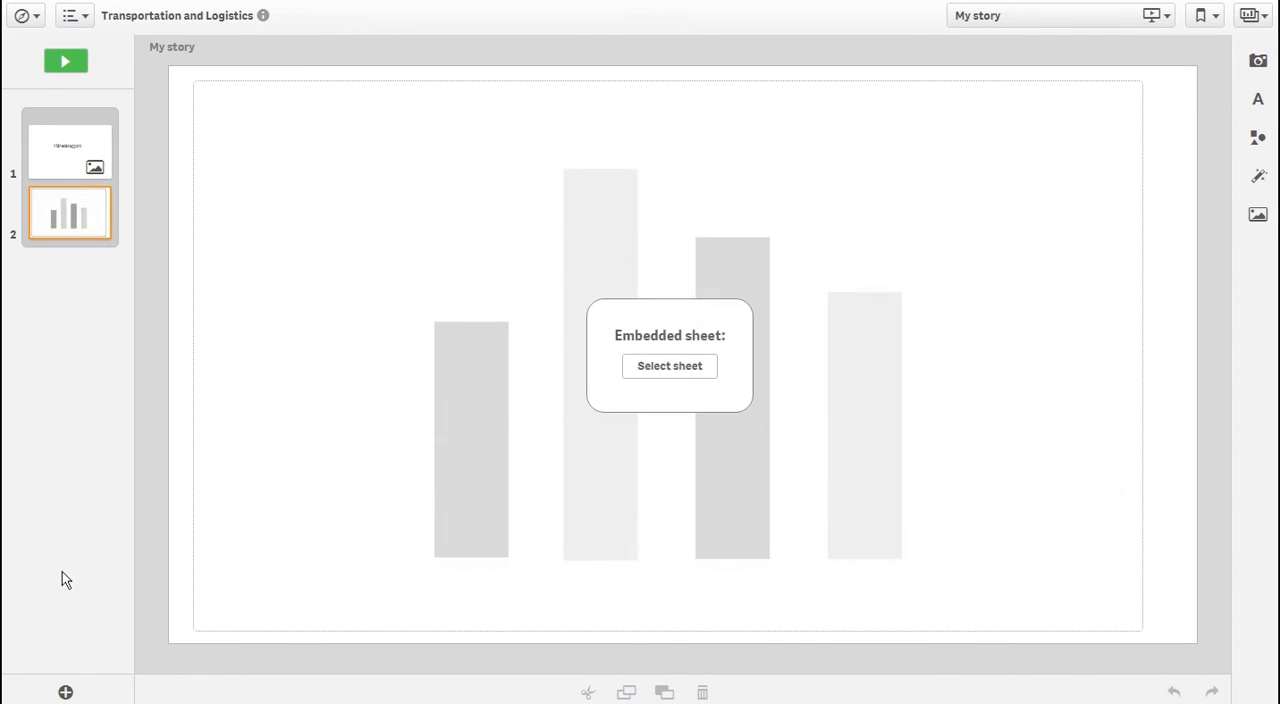
pyautogui.click(683, 367)
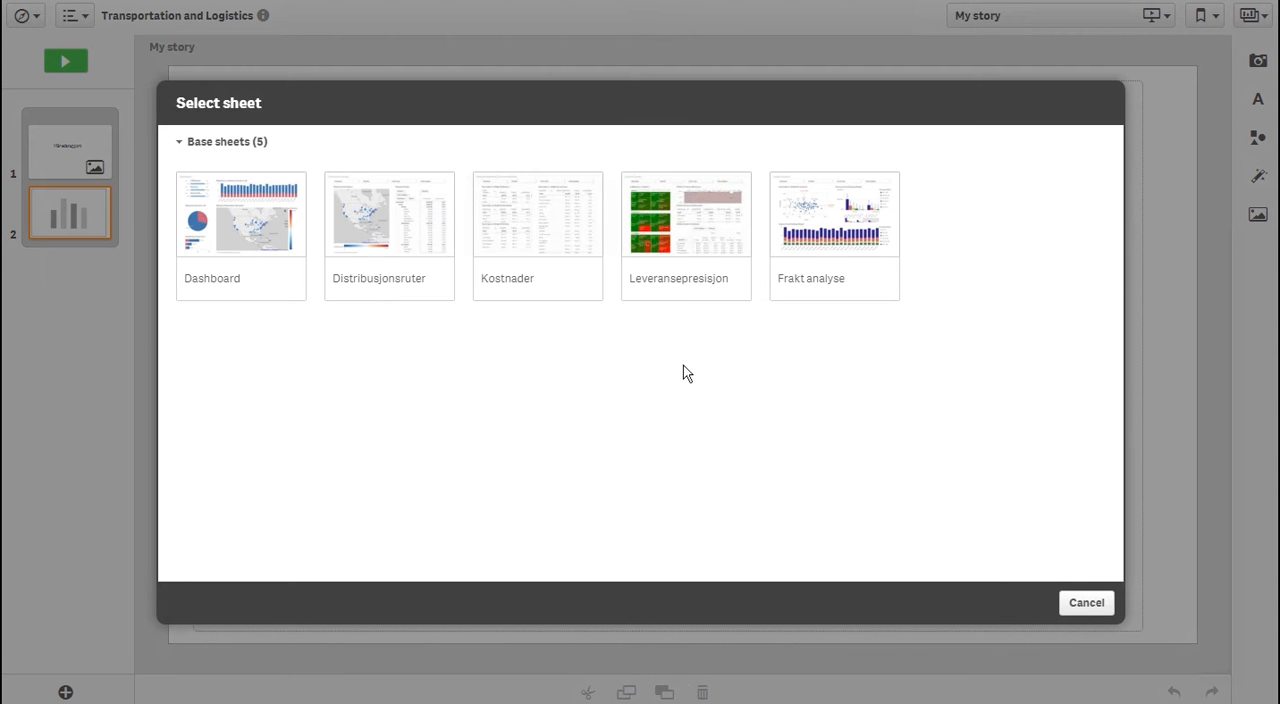
pyautogui.click(255, 232)
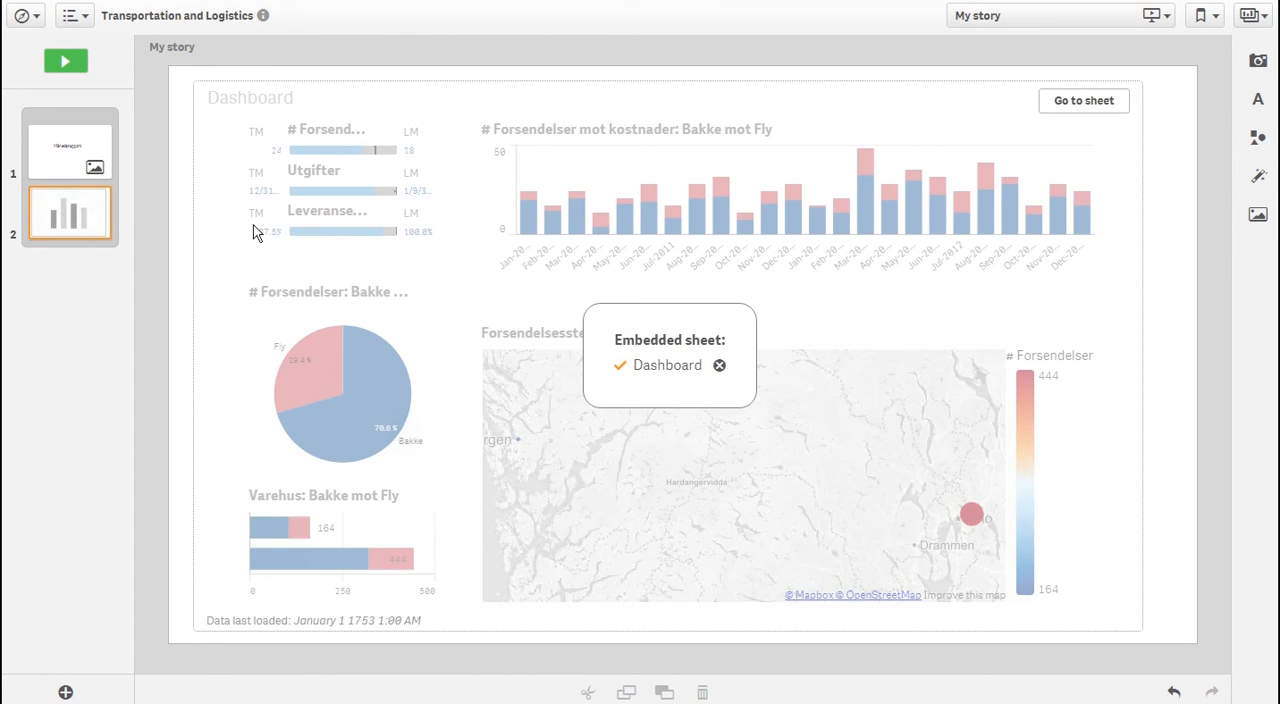
# Add a blank third slide and place the latest # Forsendelser / # I tide treemap snapshot on its left half
pyautogui.click(64, 691)
pyautogui.click(52, 624)
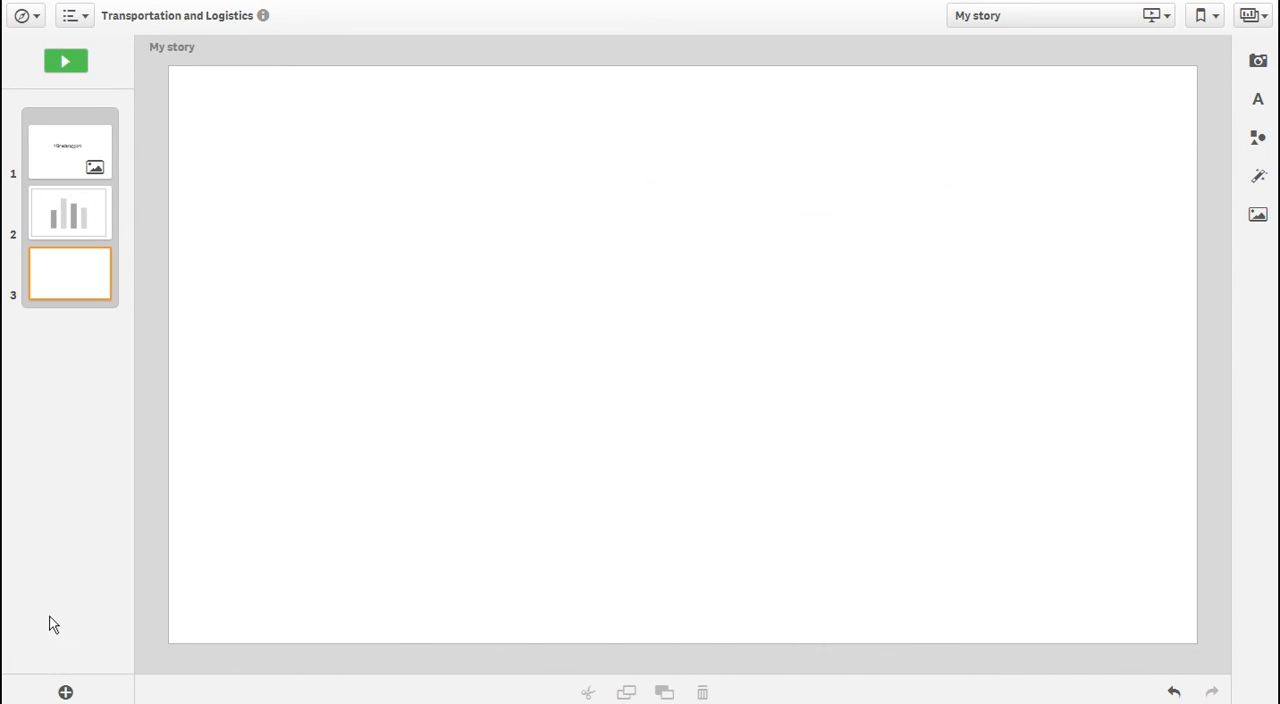
pyautogui.click(1259, 64)
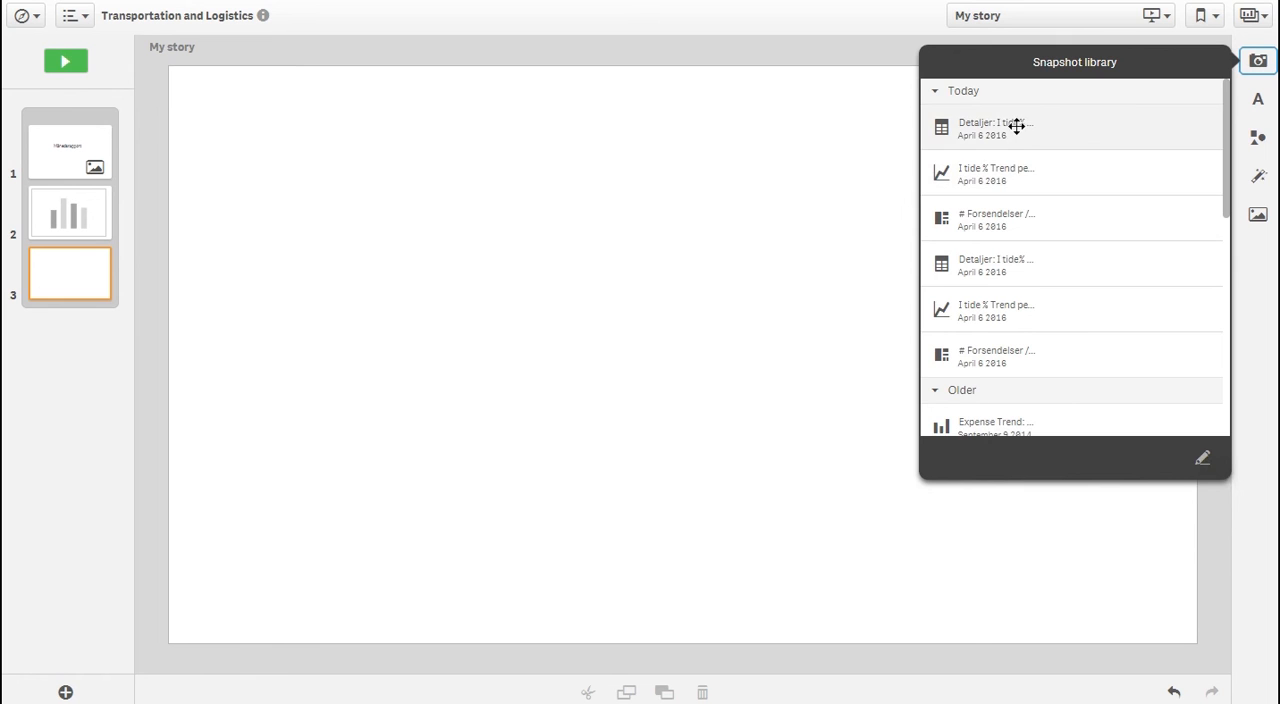
pyautogui.moveTo(986, 223); pyautogui.dragTo(427, 375)
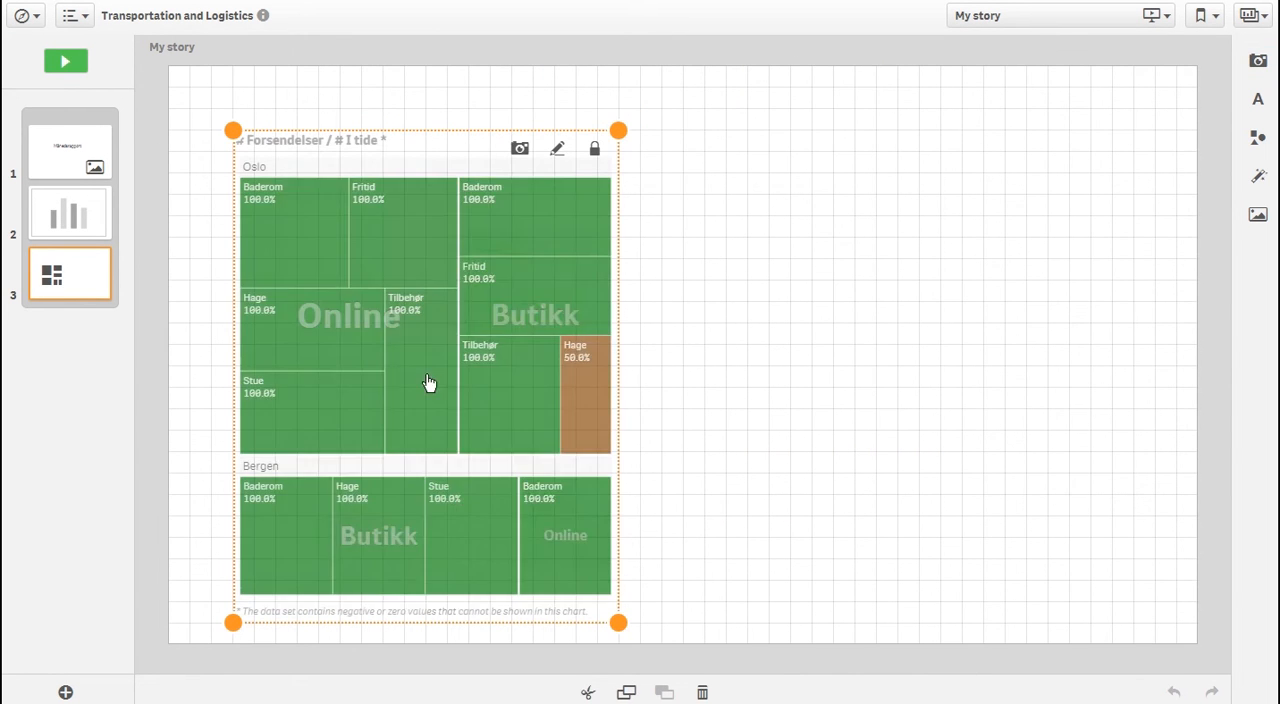
# Place the I tide % Trend and Detaljer: I tide% per varehus snapshots beside the treemap, shrinking the trend chart to clear it
pyautogui.click(1258, 62)
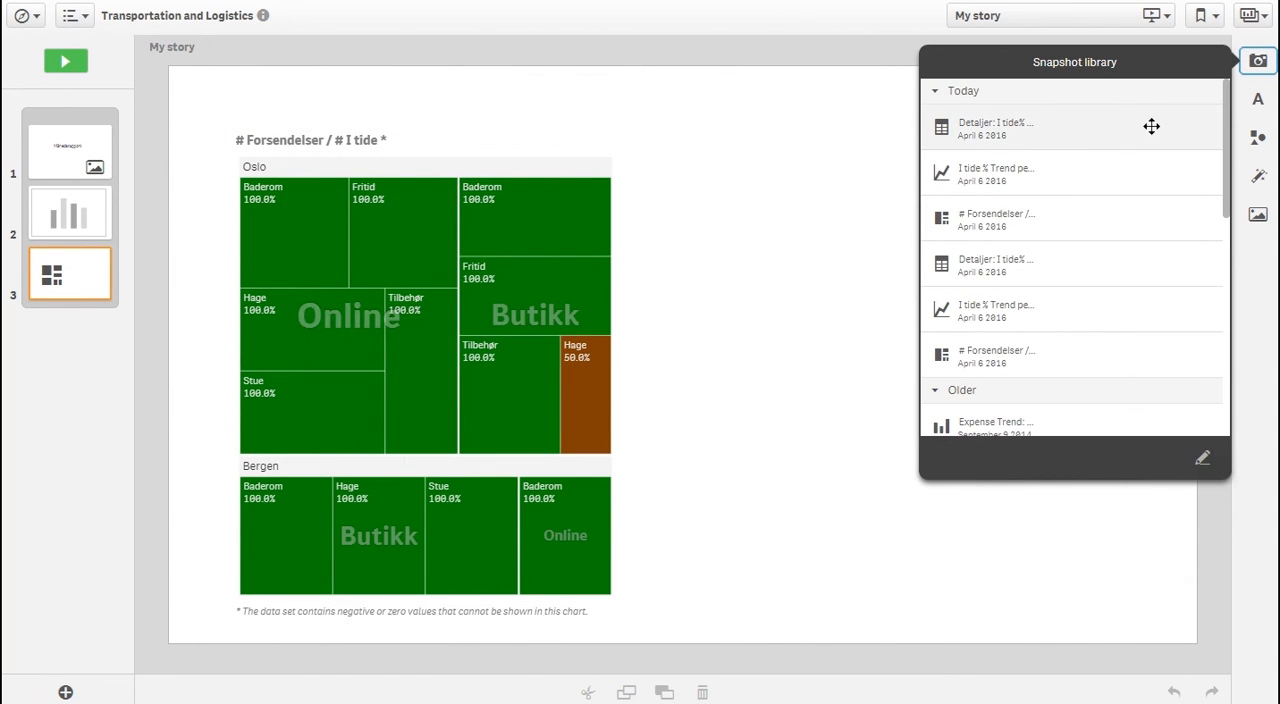
pyautogui.moveTo(1054, 183); pyautogui.dragTo(884, 527)
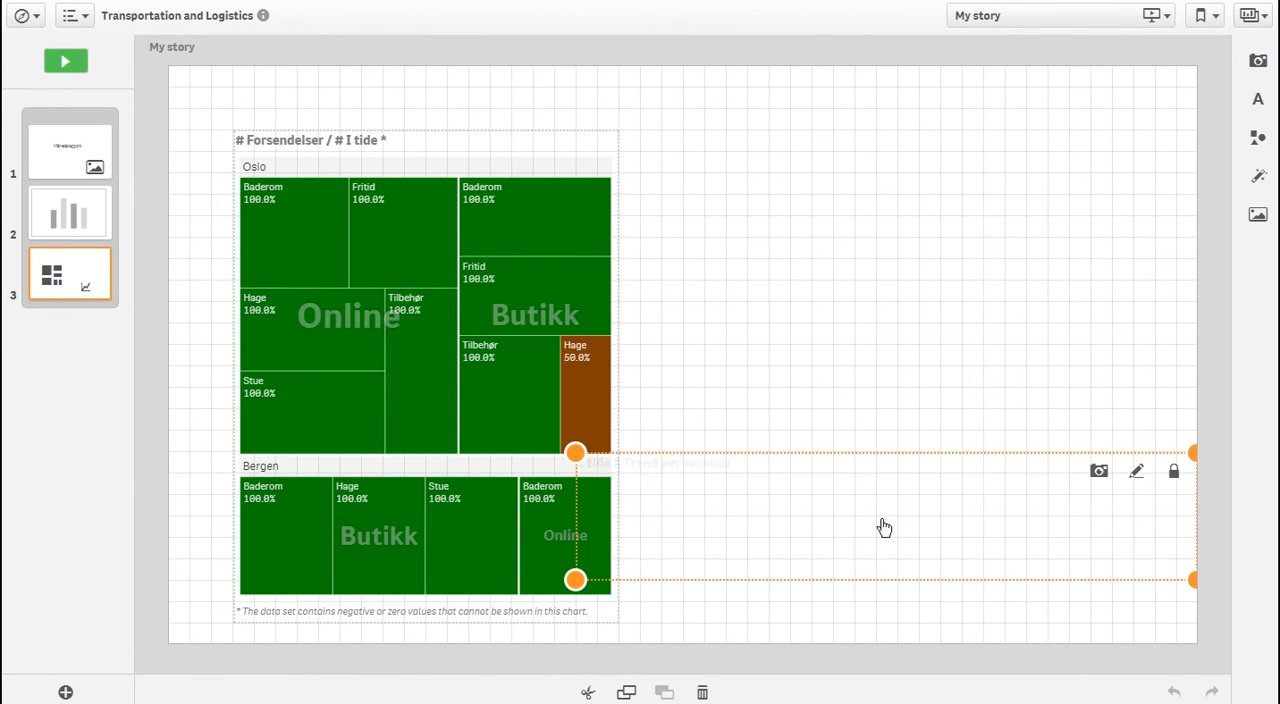
pyautogui.click(1259, 63)
pyautogui.moveTo(999, 137); pyautogui.dragTo(866, 383)
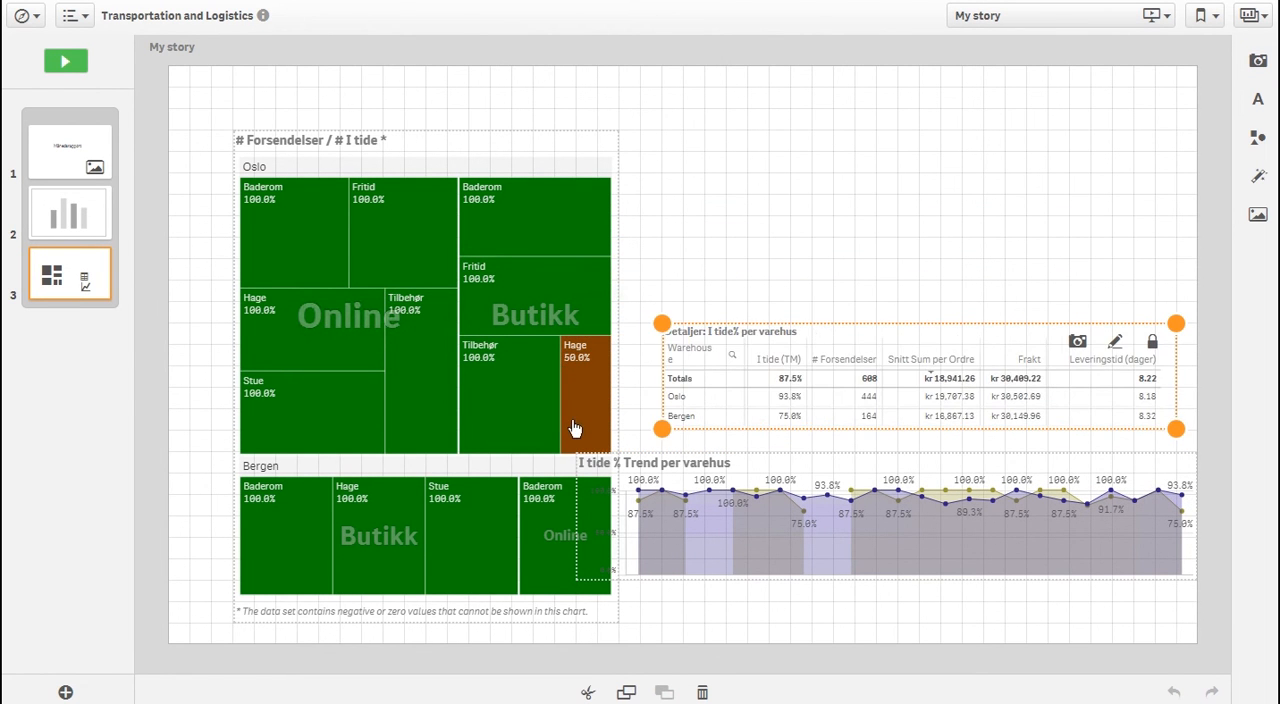
pyautogui.click(586, 545)
pyautogui.moveTo(576, 578); pyautogui.dragTo(636, 552)
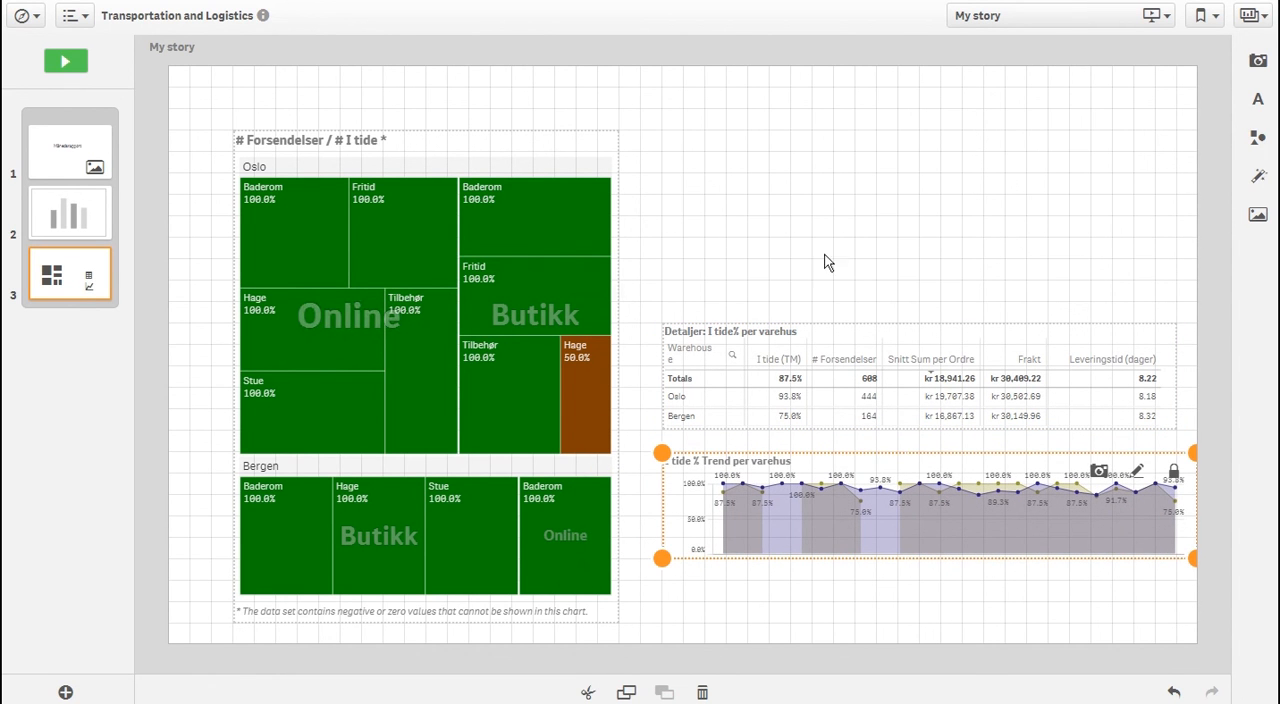
# Add a paragraph text object, enlarge it and position it just above the Detaljer: I tide% per varehus table
pyautogui.click(1255, 99)
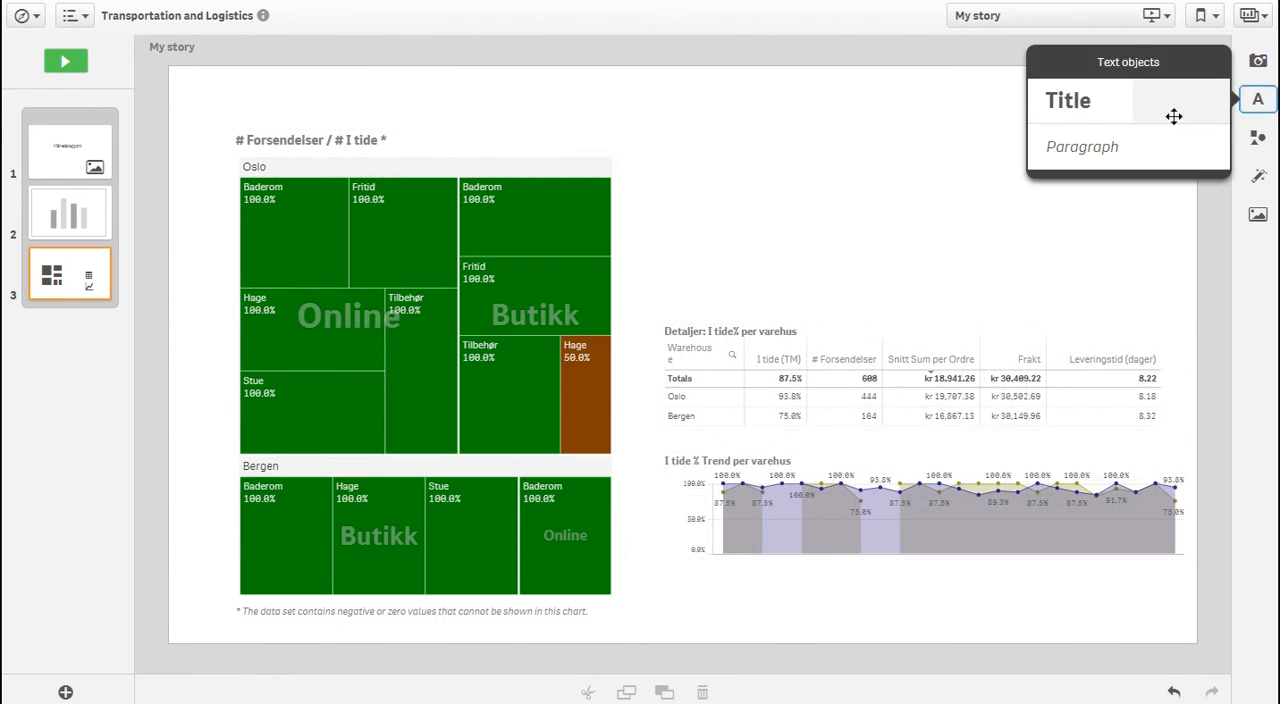
pyautogui.moveTo(1114, 149); pyautogui.dragTo(791, 238)
pyautogui.moveTo(661, 364); pyautogui.dragTo(683, 172)
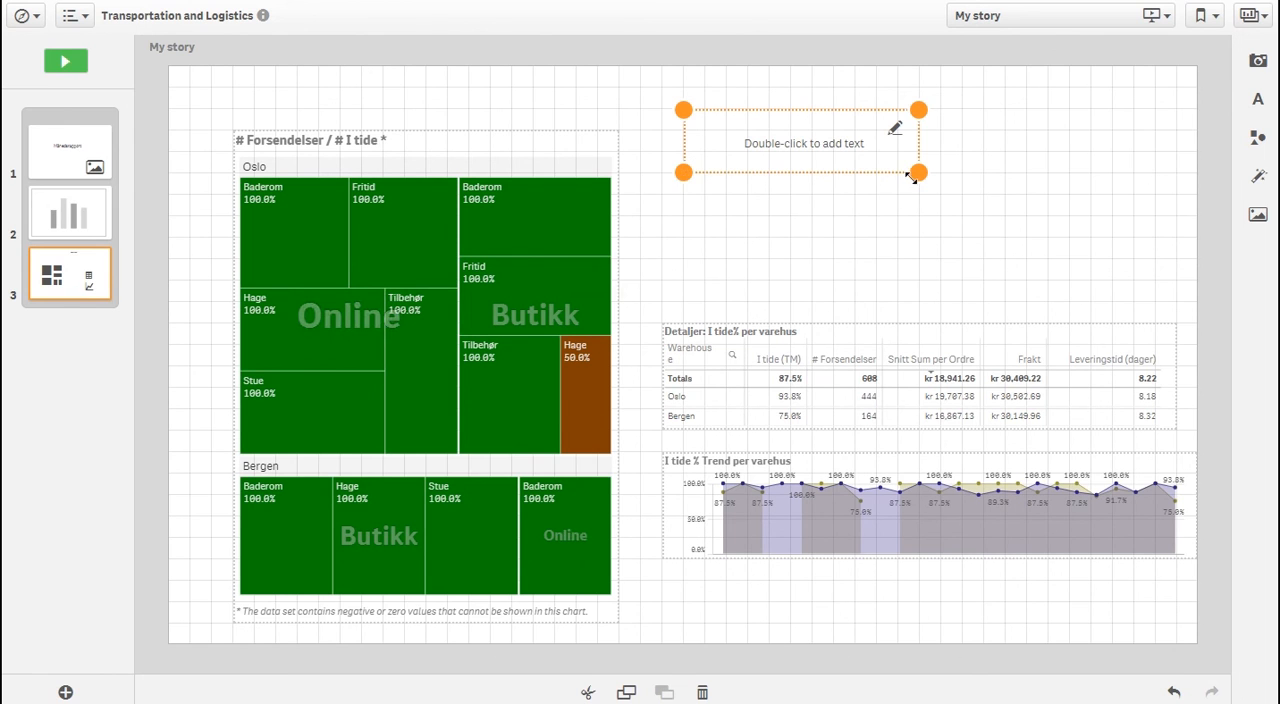
pyautogui.moveTo(914, 177); pyautogui.dragTo(1133, 216)
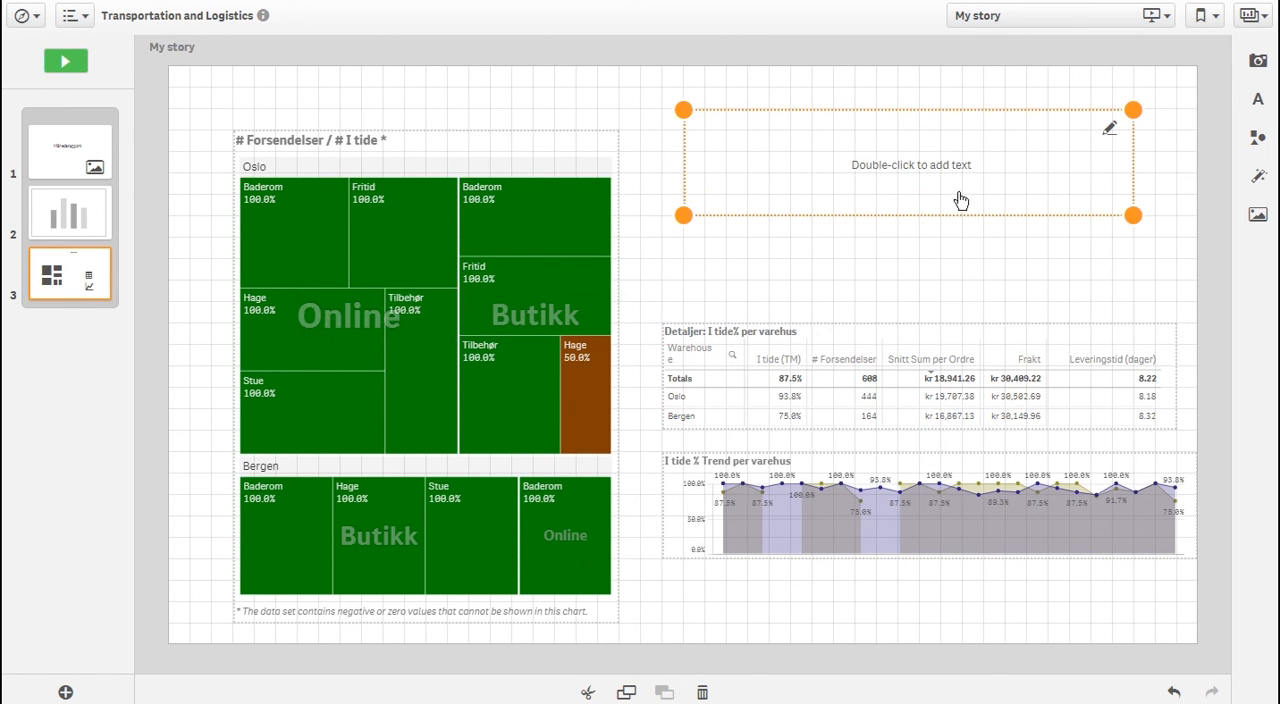
pyautogui.moveTo(960, 200); pyautogui.dragTo(937, 290)
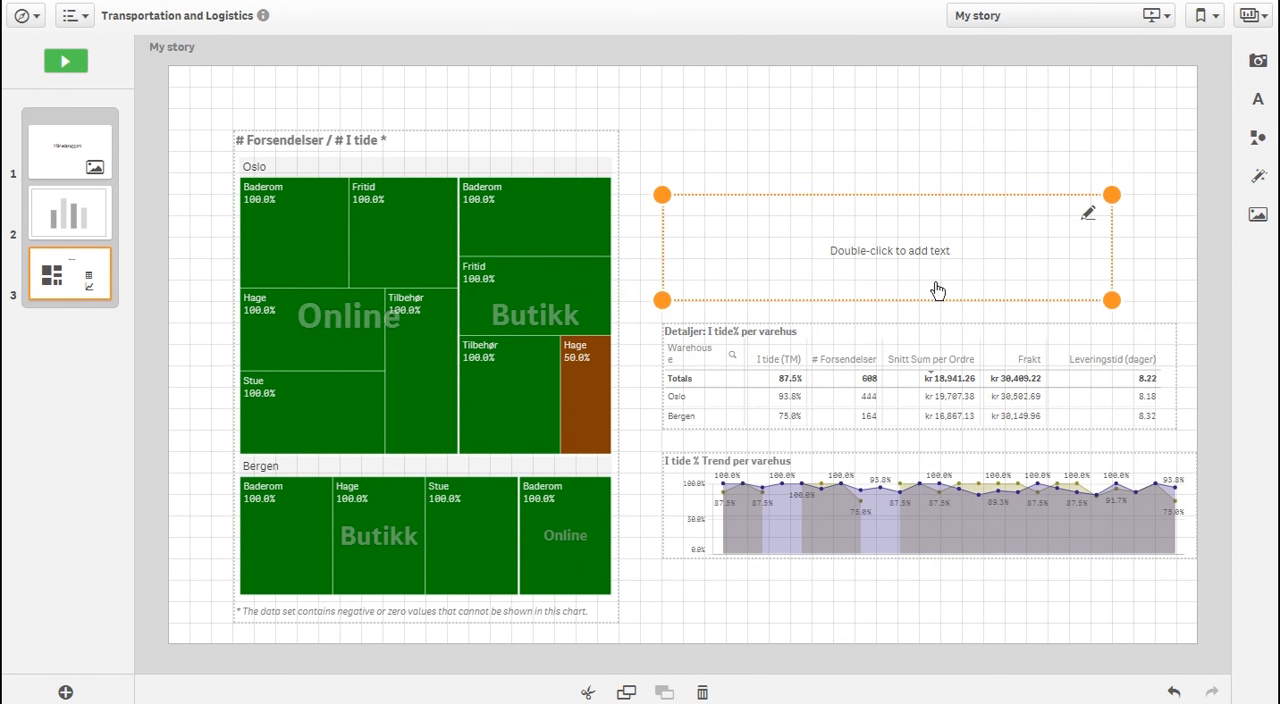
# Enter "Leveransepresisjon i Oslo og Bergen:" in the paragraph above the details table
pyautogui.doubleClick(850, 253)
pyautogui.write('Leveransepresisjon (')
pyautogui.write(' Oslo og Bergen')
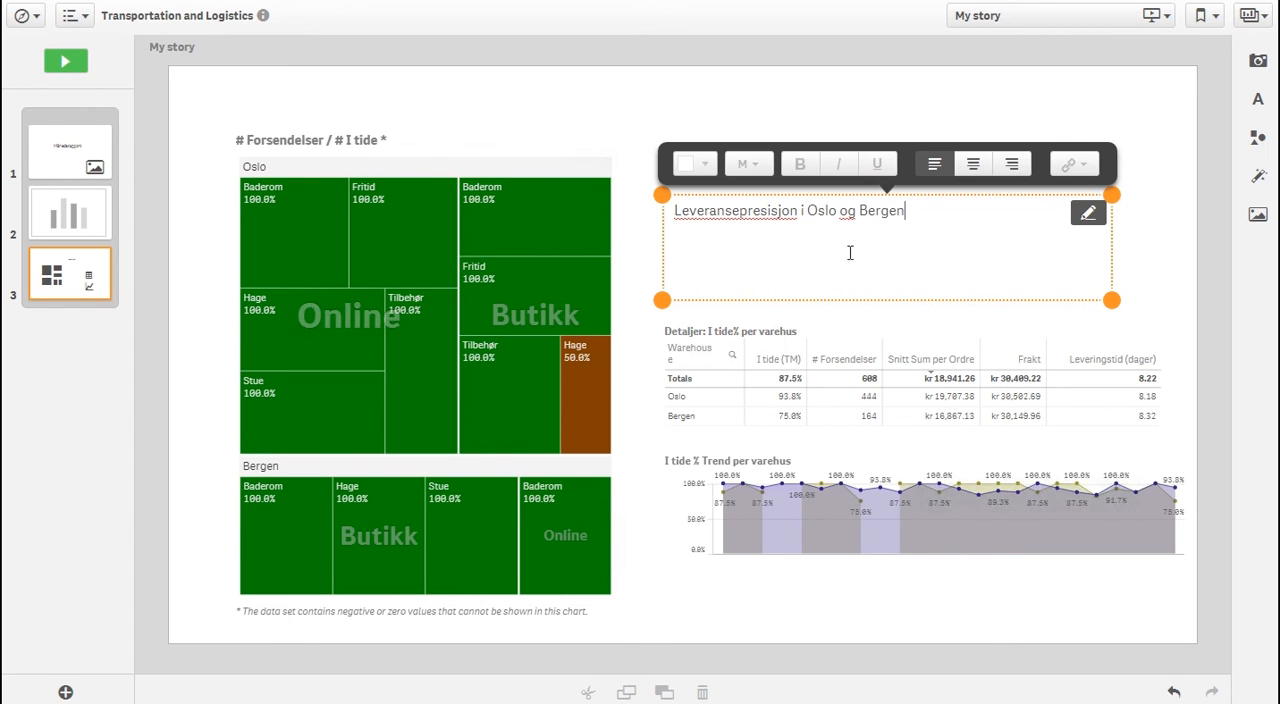
pyautogui.write(':')
# Set the font size of the whole "Leveransepresisjon i Oslo og Bergen:" line to L
pyautogui.doubleClick(861, 215)
pyautogui.tripleClick(861, 215)
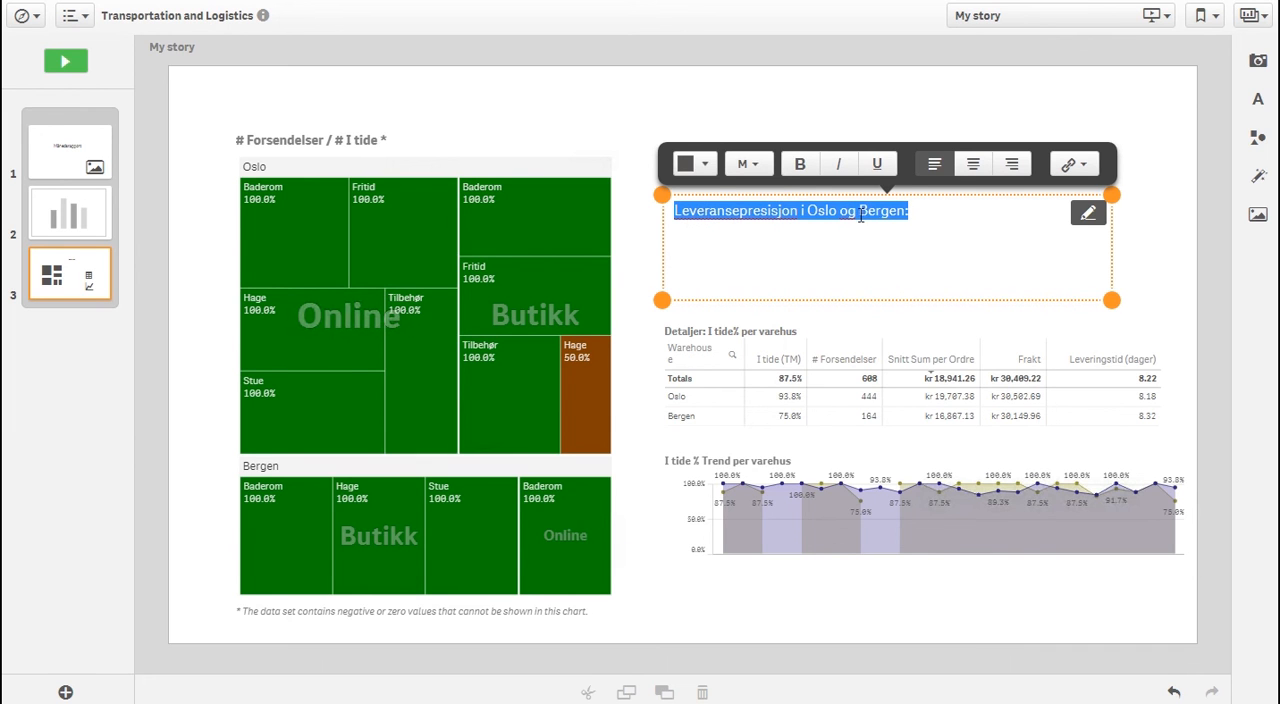
pyautogui.click(745, 165)
pyautogui.click(749, 311)
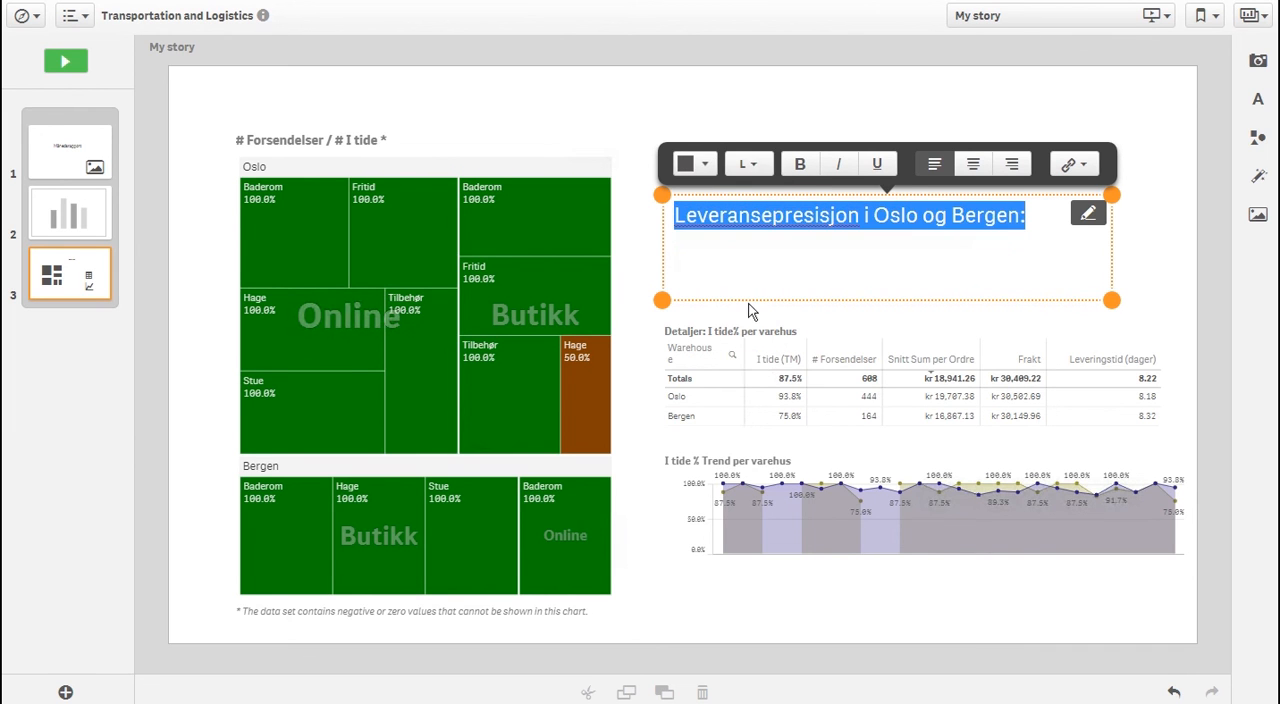
# Make the "Leveransepresisjon i Oslo og Bergen:" heading bold and shrink its text box to one line just above the details table
pyautogui.click(801, 165)
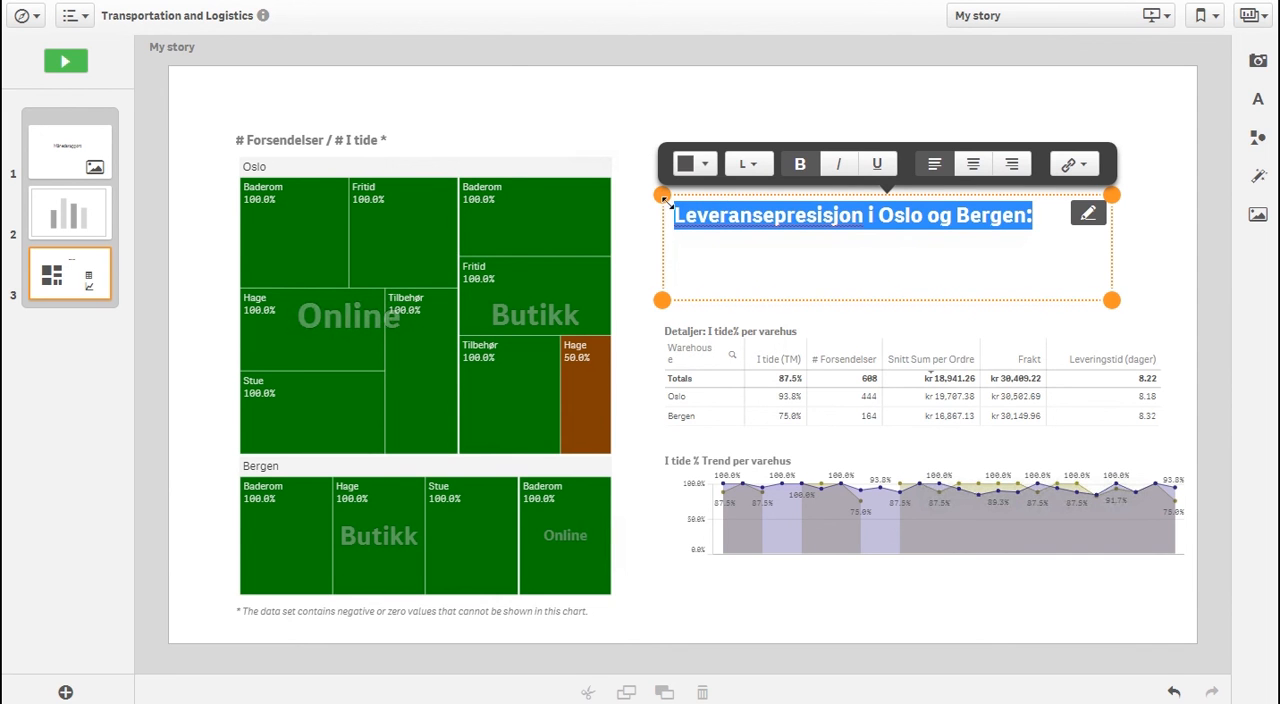
pyautogui.moveTo(663, 197); pyautogui.dragTo(663, 259)
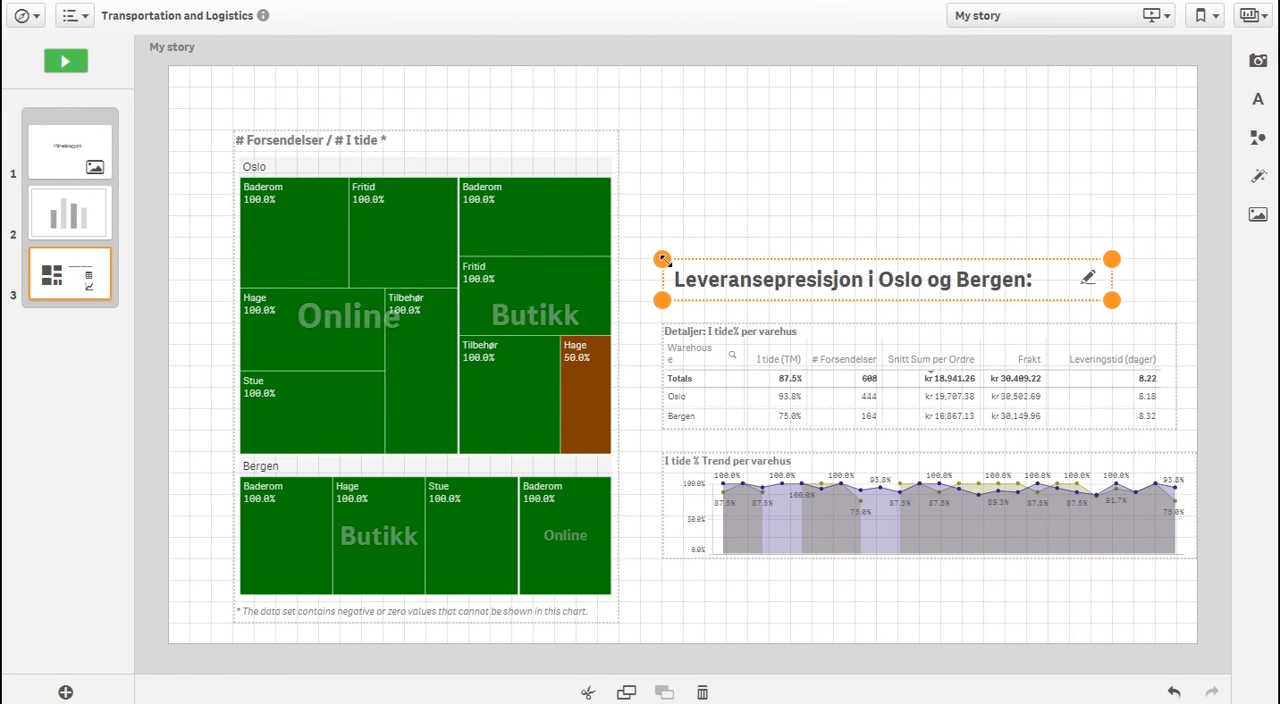
pyautogui.click(753, 202)
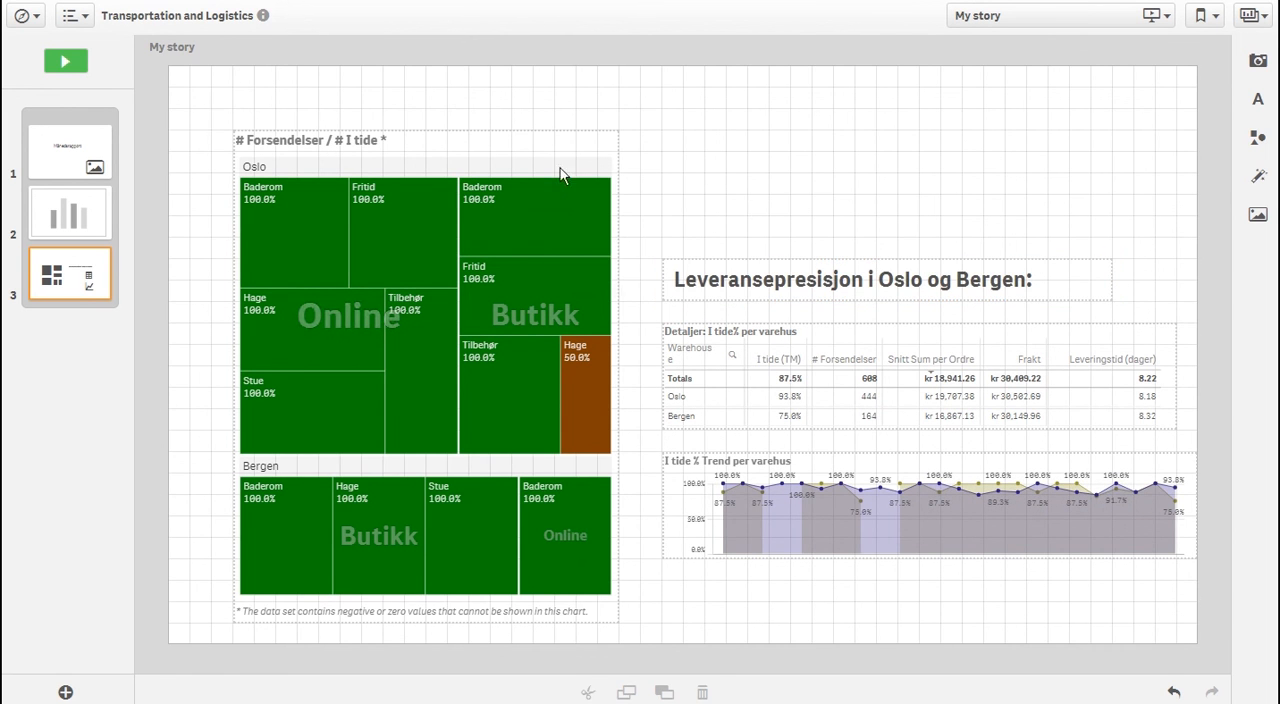
# Play the story from the Månedsrapport title slide and advance through the Dashboard slide to the delivery precision slide
pyautogui.click(95, 152)
pyautogui.click(62, 66)
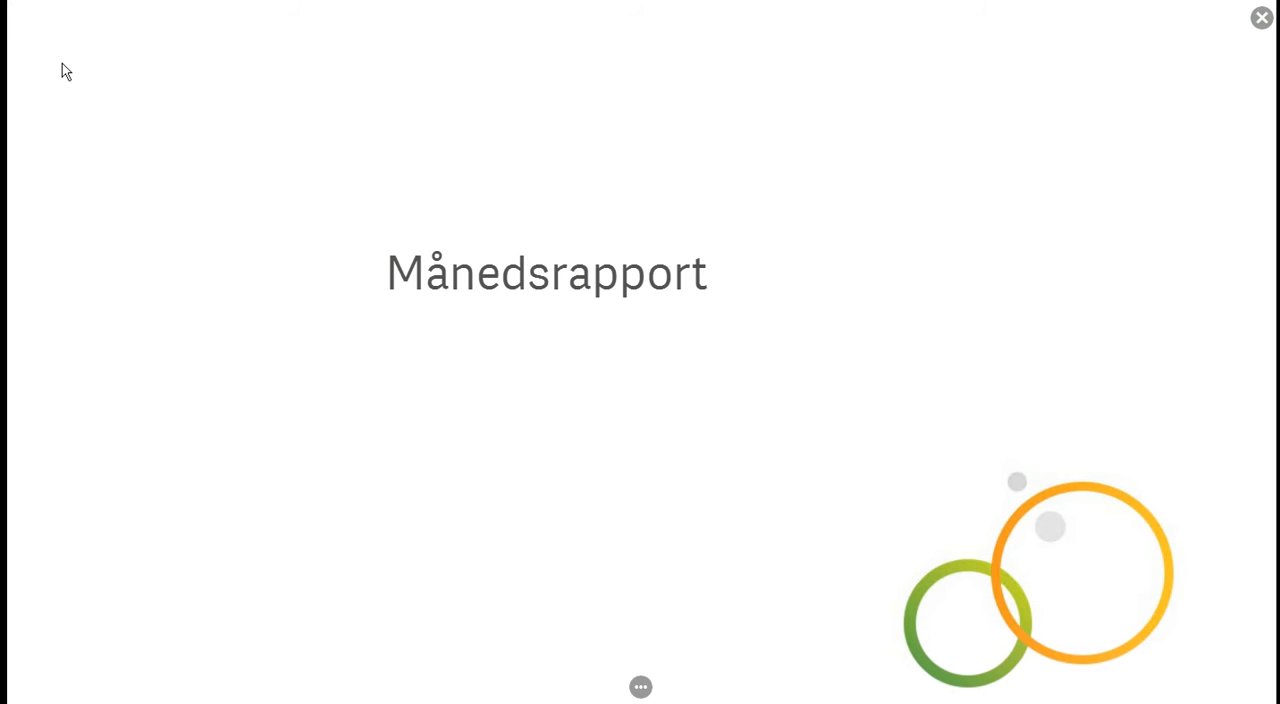
pyautogui.press('Right')
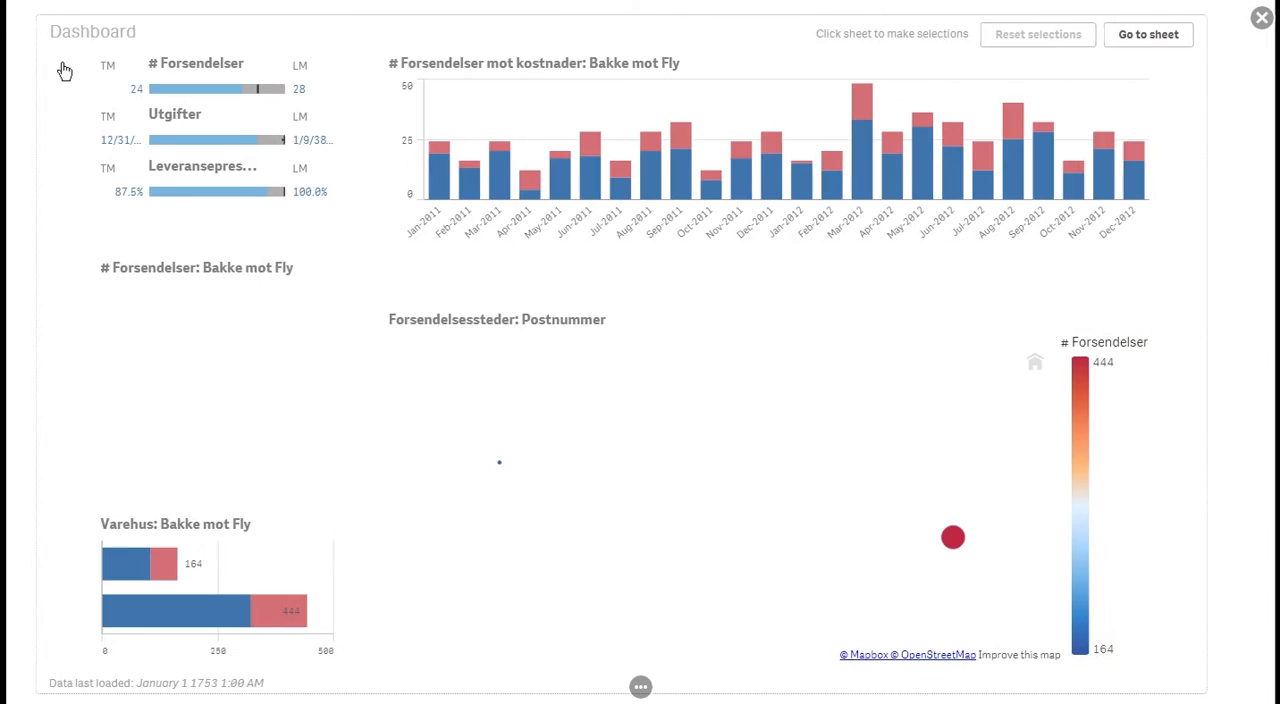
pyautogui.press('Right')
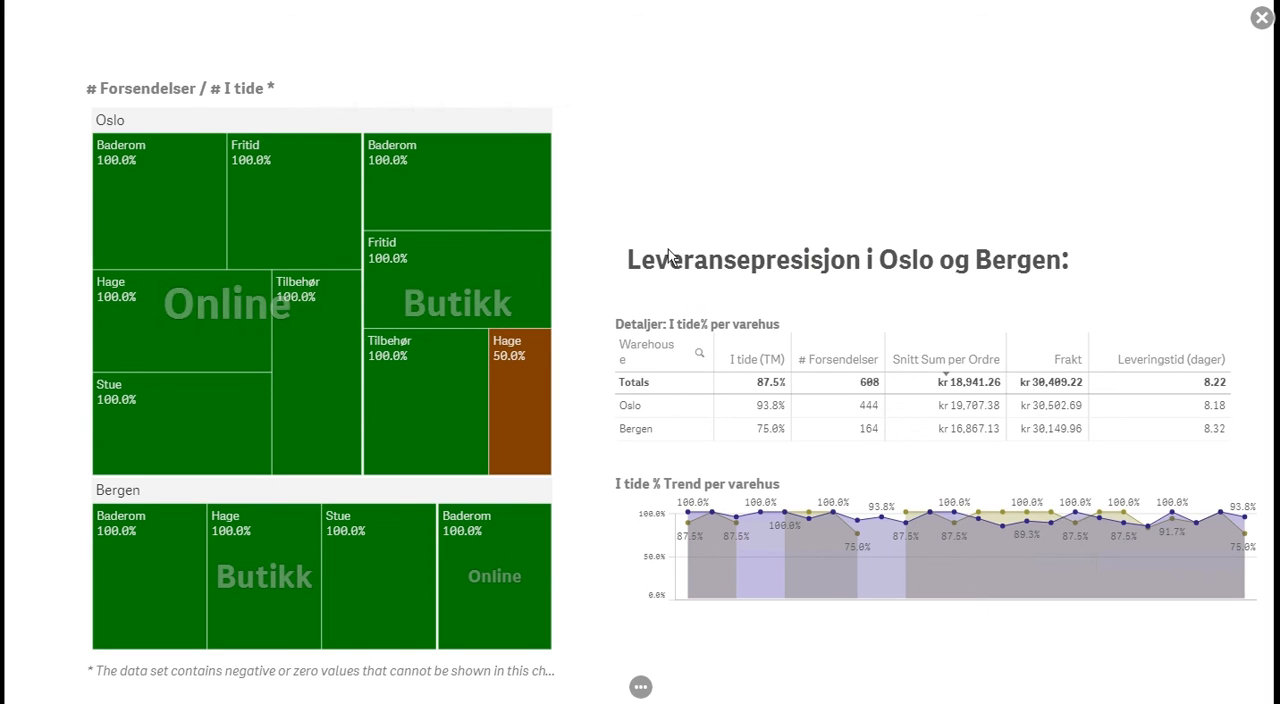
# Go to the source sheet of the Detaljer: I tide% per varehus snapshot and return to the playing story
pyautogui.moveTo(716, 379)
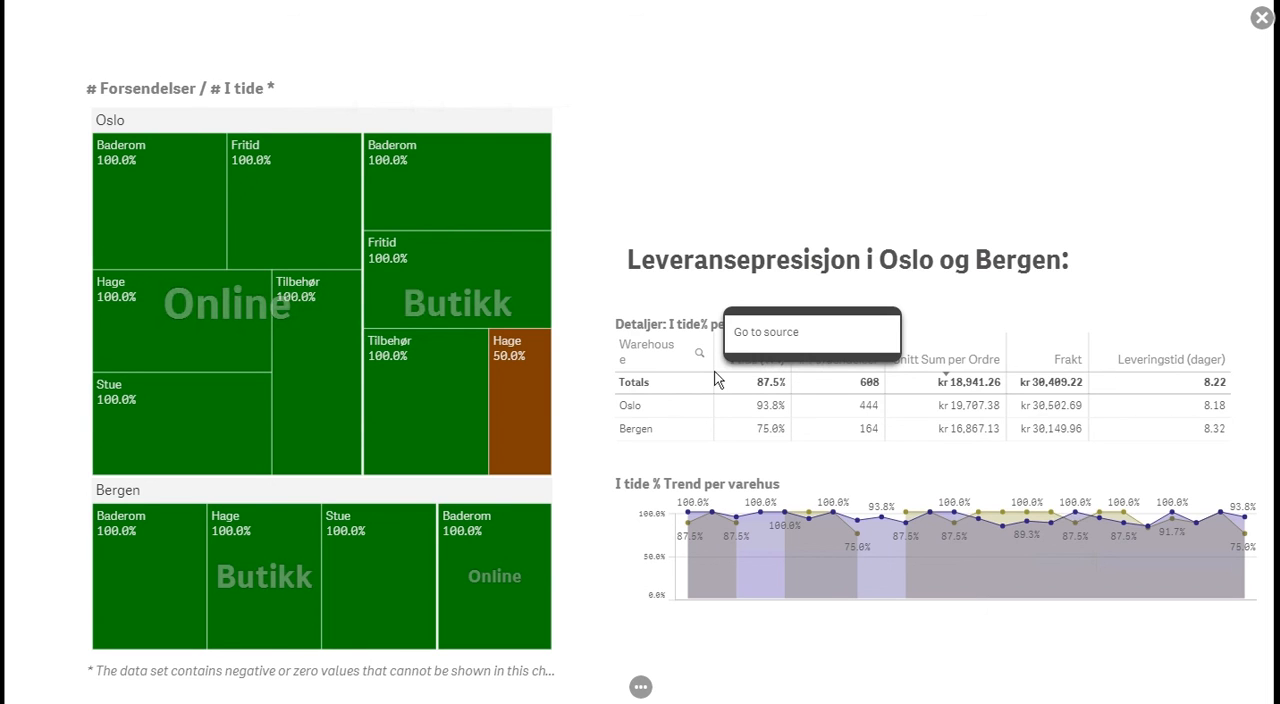
pyautogui.click(786, 332)
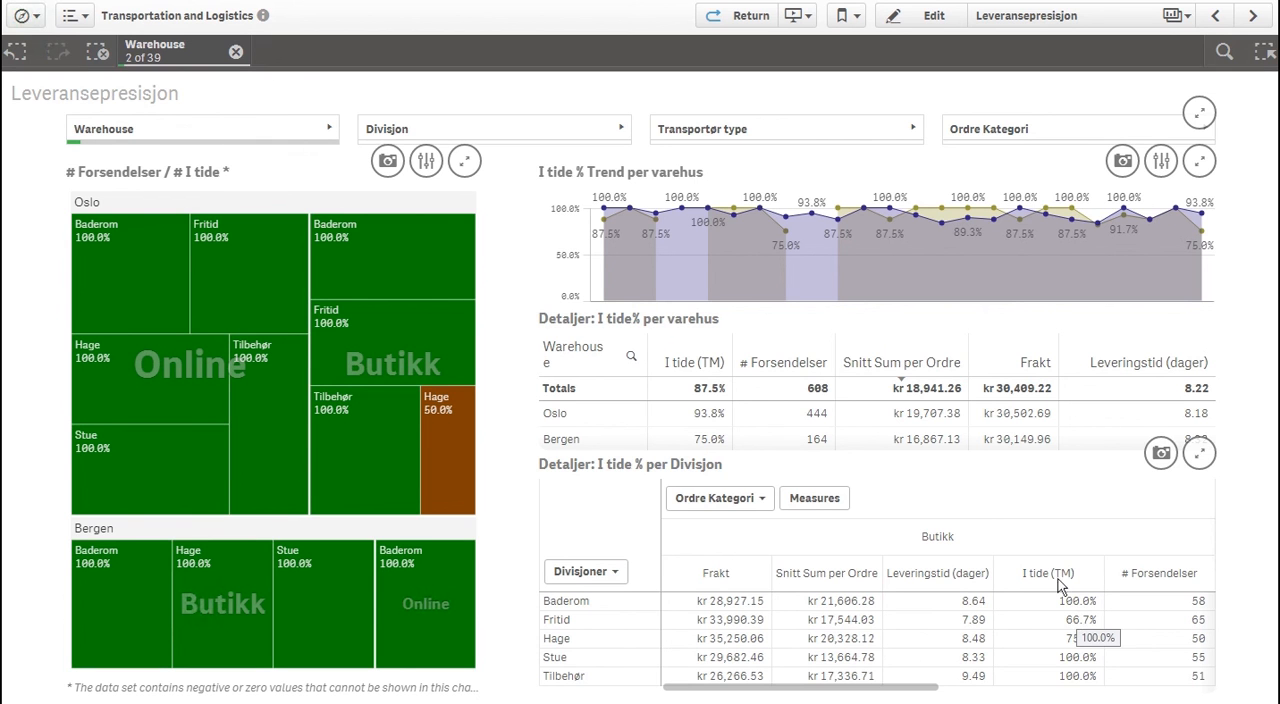
pyautogui.click(745, 17)
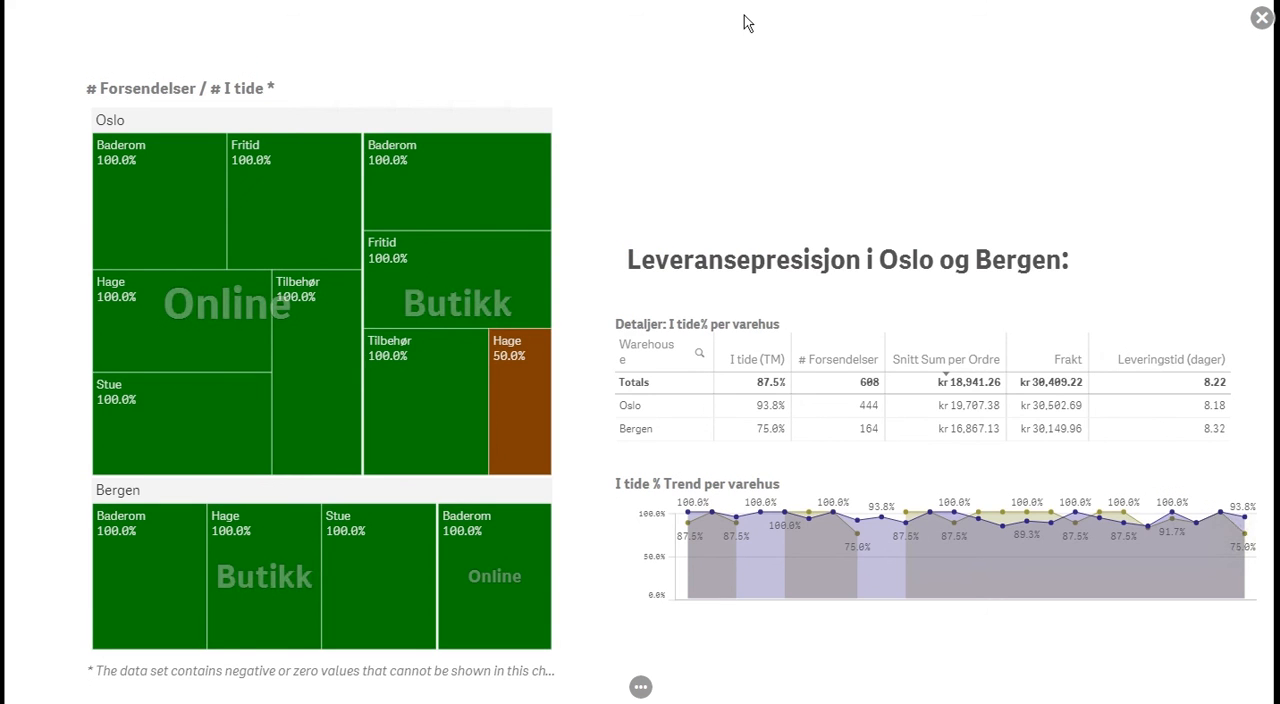
# View the story's export options in the presentation and close them without exporting
pyautogui.moveTo(638, 688)
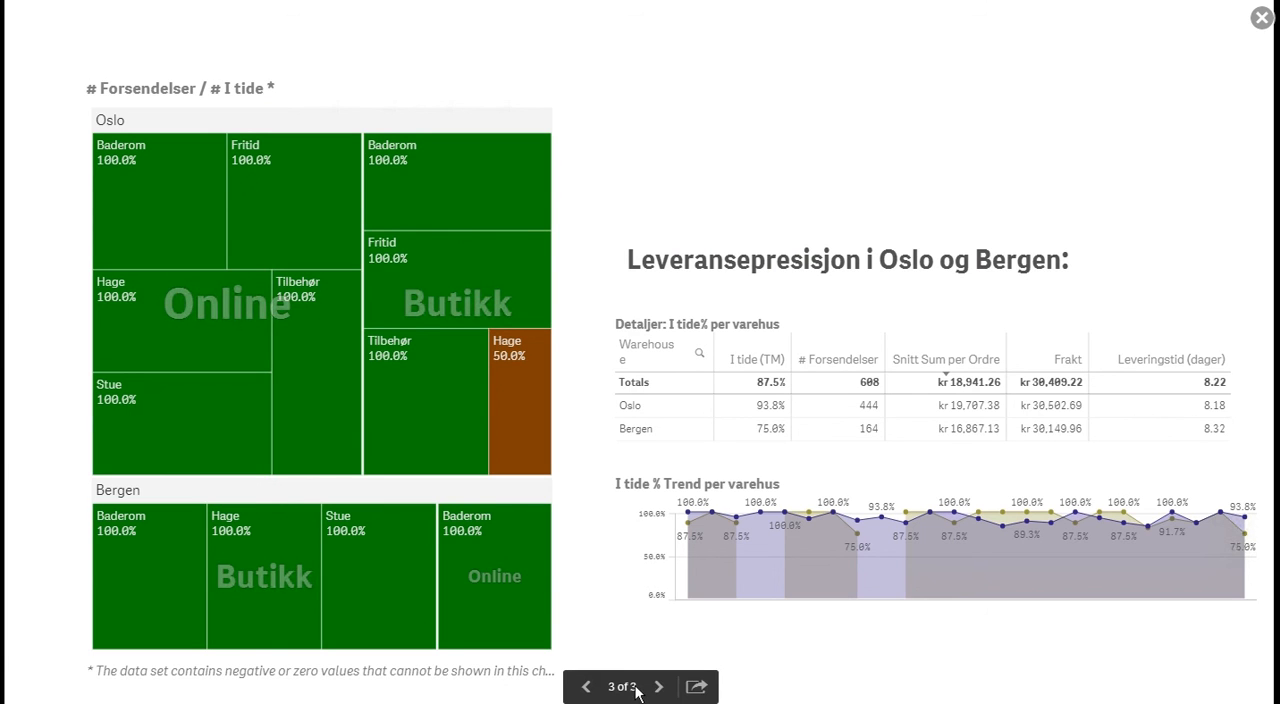
pyautogui.click(697, 688)
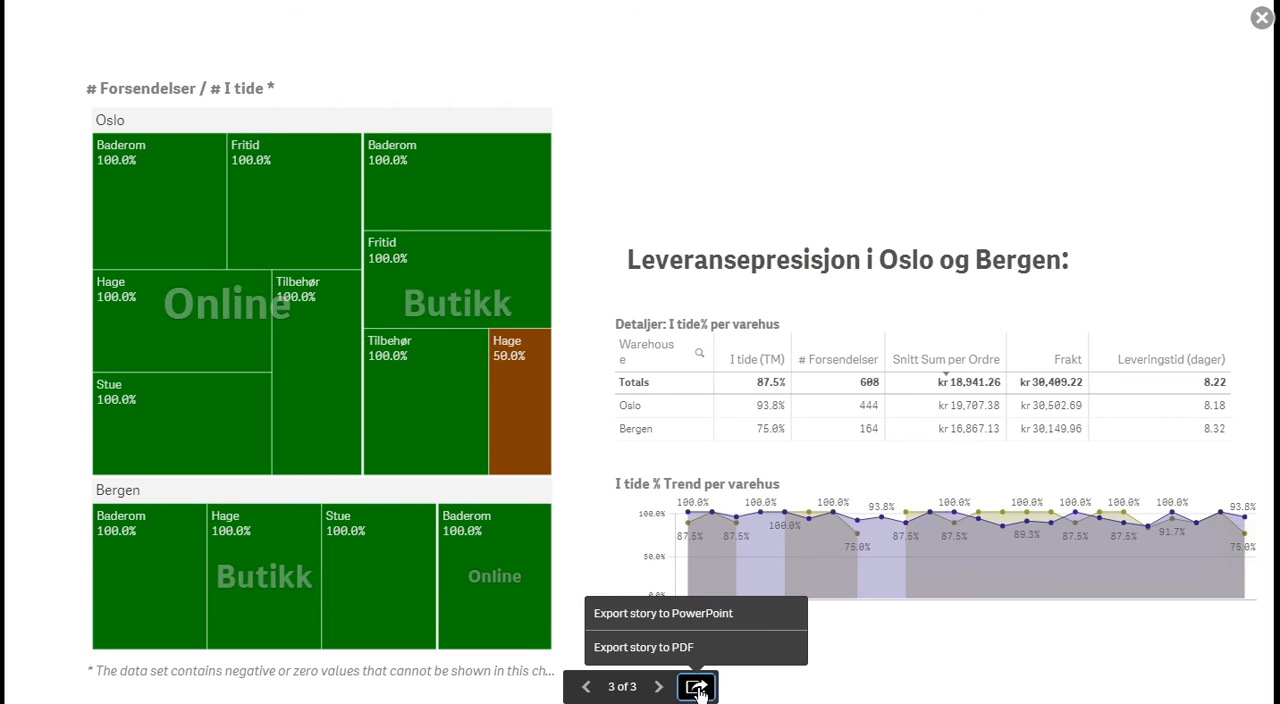
pyautogui.click(697, 688)
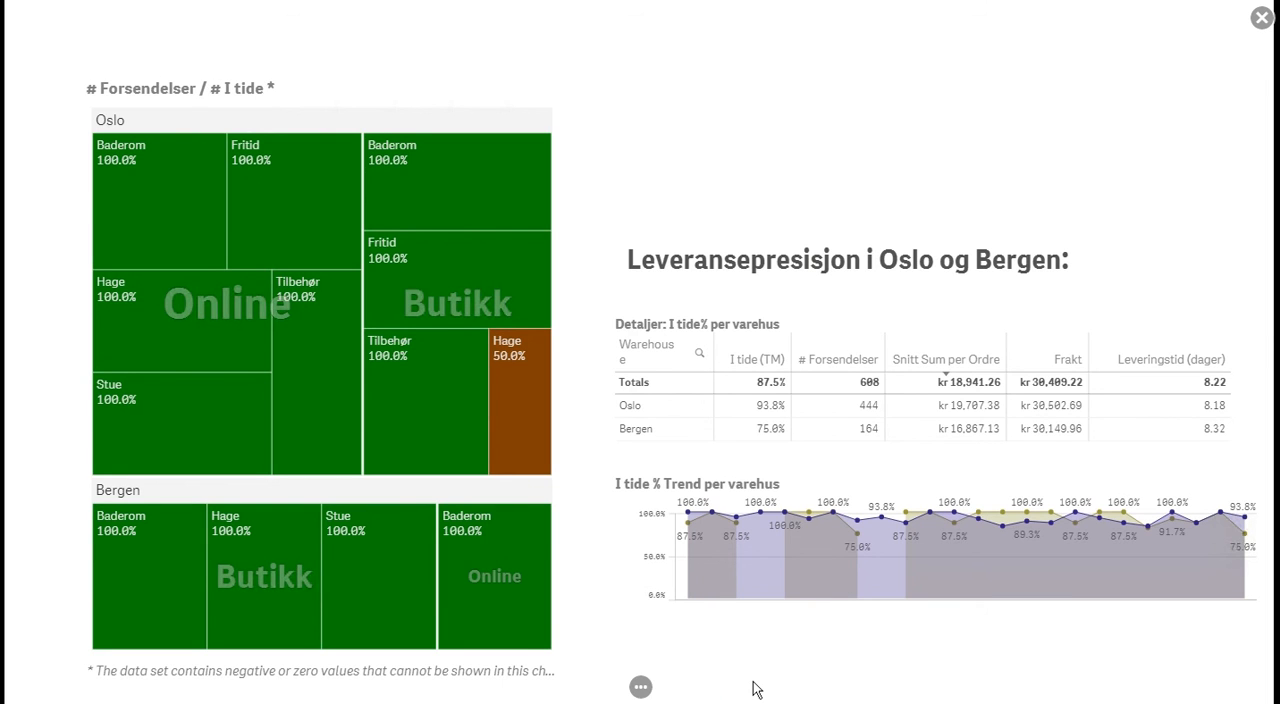